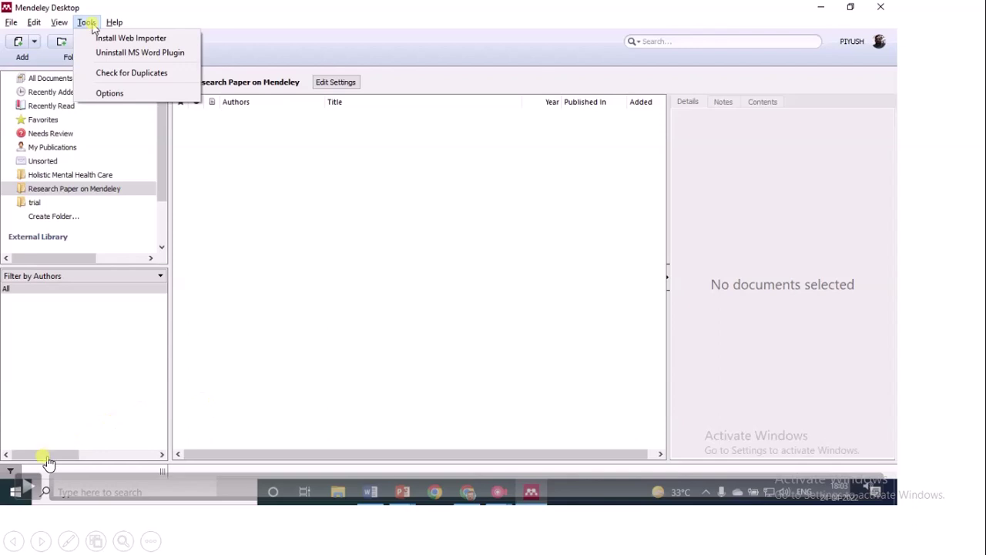
# Resume the demo video to reach the Mendeley Web Importer page in Chrome Web Store
pyautogui.click(31, 493)
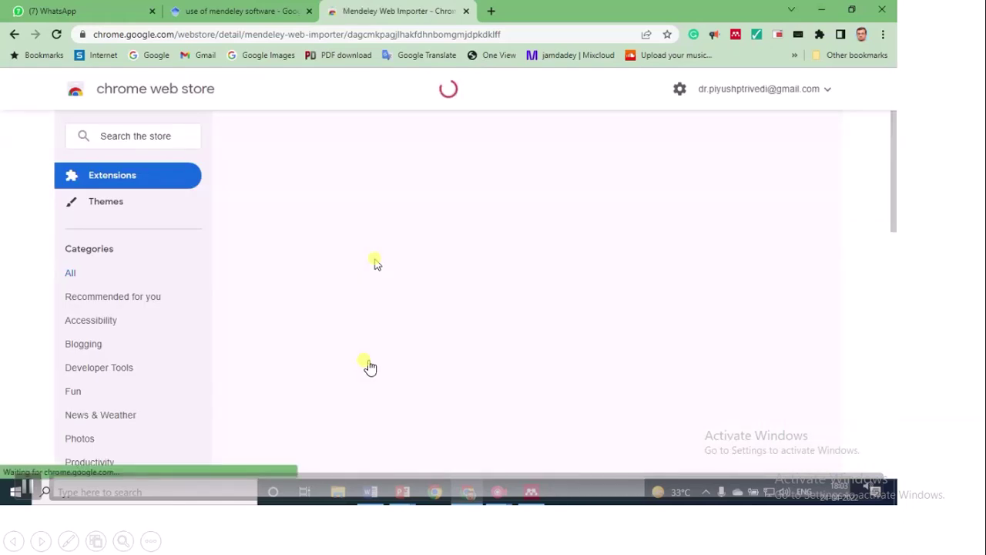
# Pause the video and advance to the 'Adding a reference through web importer' slide
pyautogui.click(24, 489)
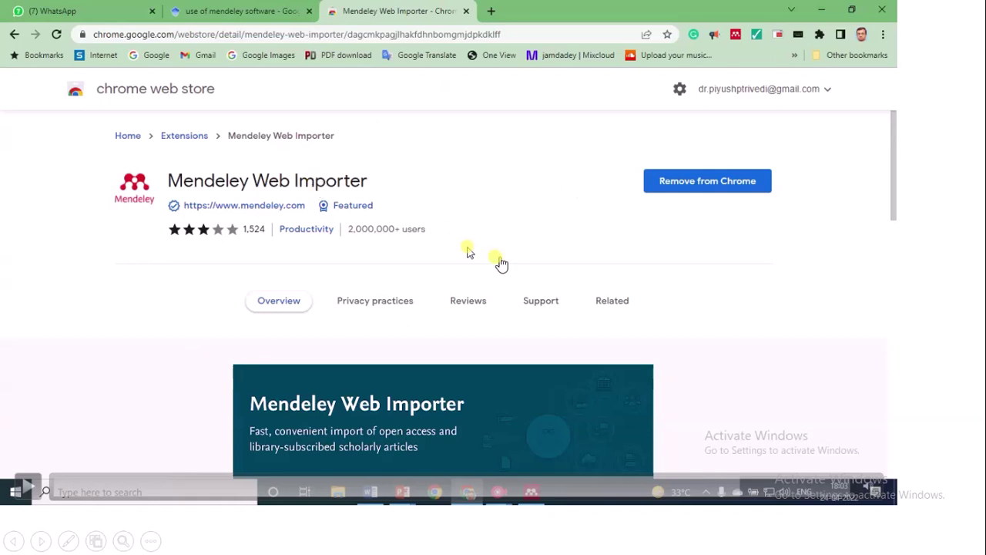
pyautogui.click(437, 216)
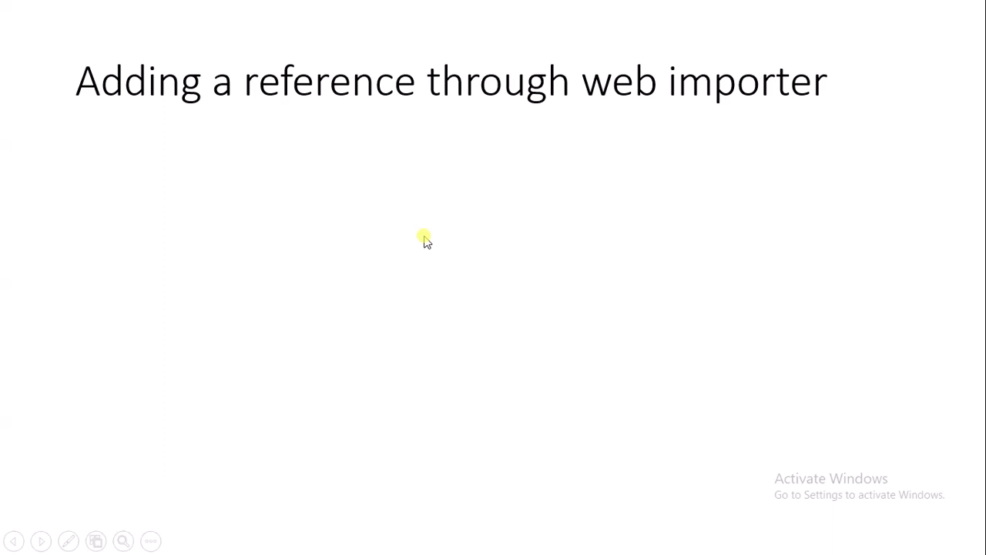
# Advance to the Google Scholar recording slide and let it play until the IEEE paper imports
pyautogui.click(389, 459)
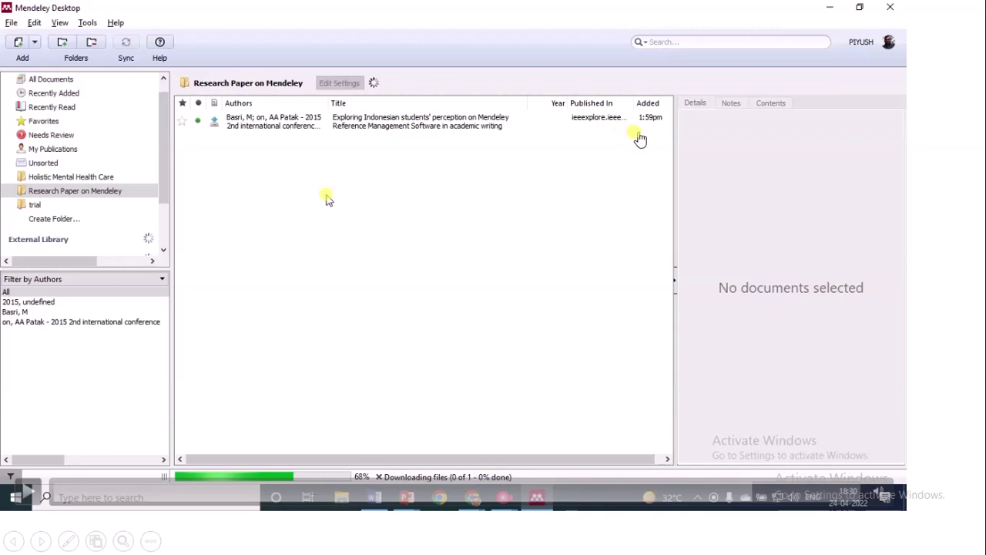
# Resume the recording to show the Google Scholar results for 'mendeley software'
pyautogui.click(29, 496)
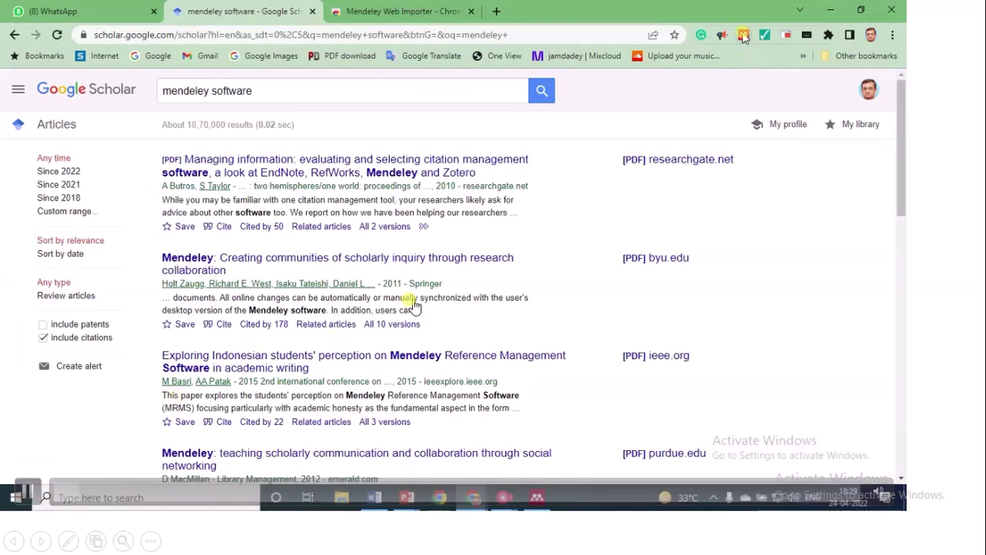
# Tick the Exploring Indonesian students' perception paper in Web Importer, open its collection list, then rewind and pause
pyautogui.click(743, 35)
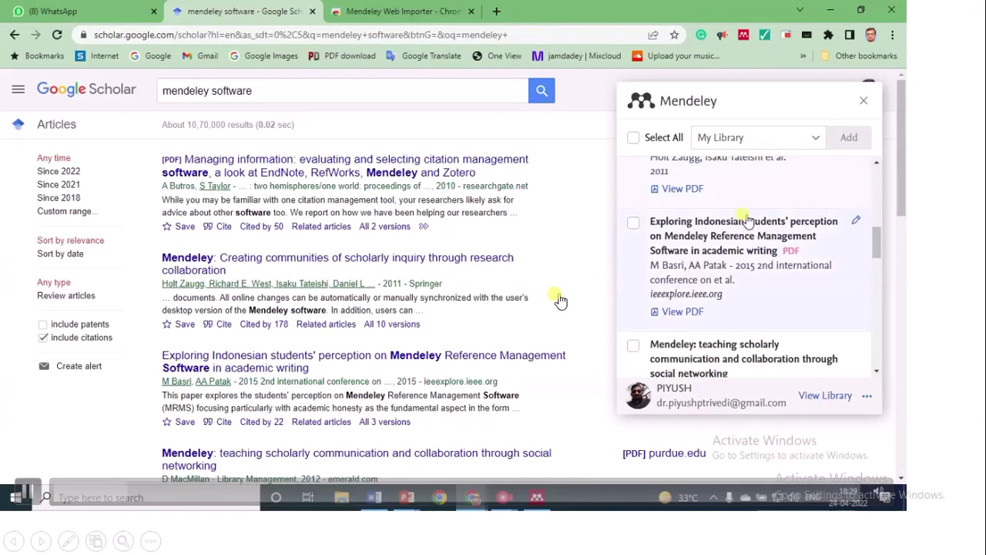
pyautogui.click(633, 224)
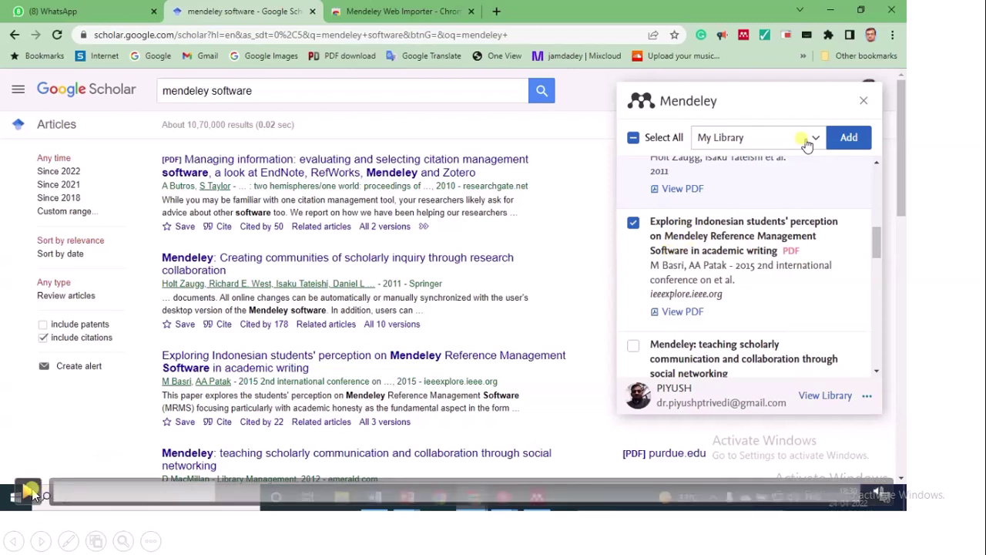
pyautogui.click(815, 138)
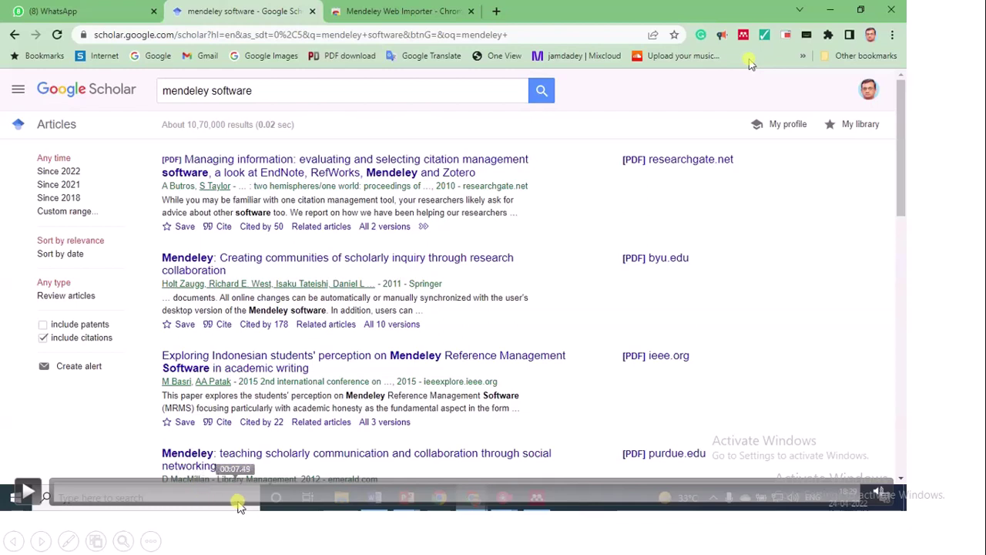
pyautogui.click(240, 495)
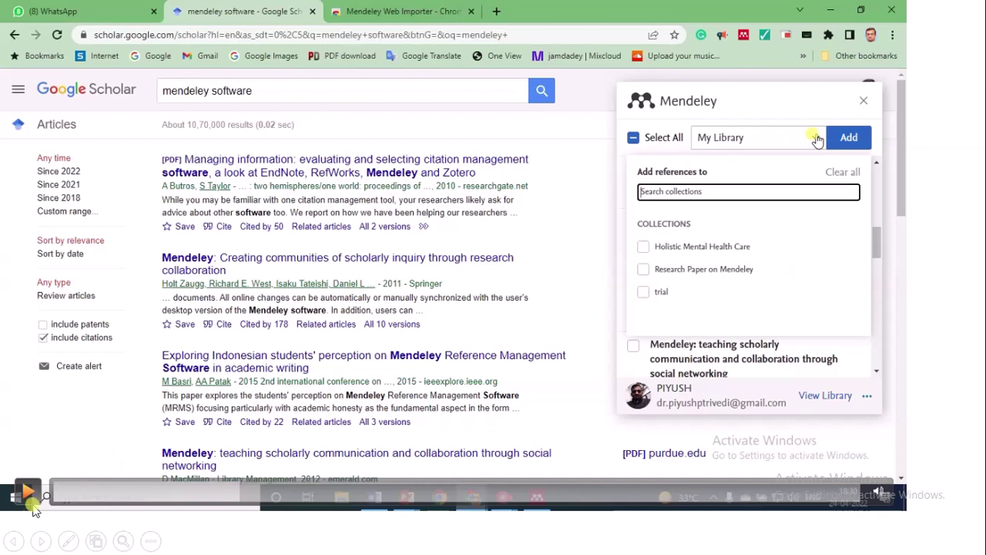
pyautogui.click(395, 297)
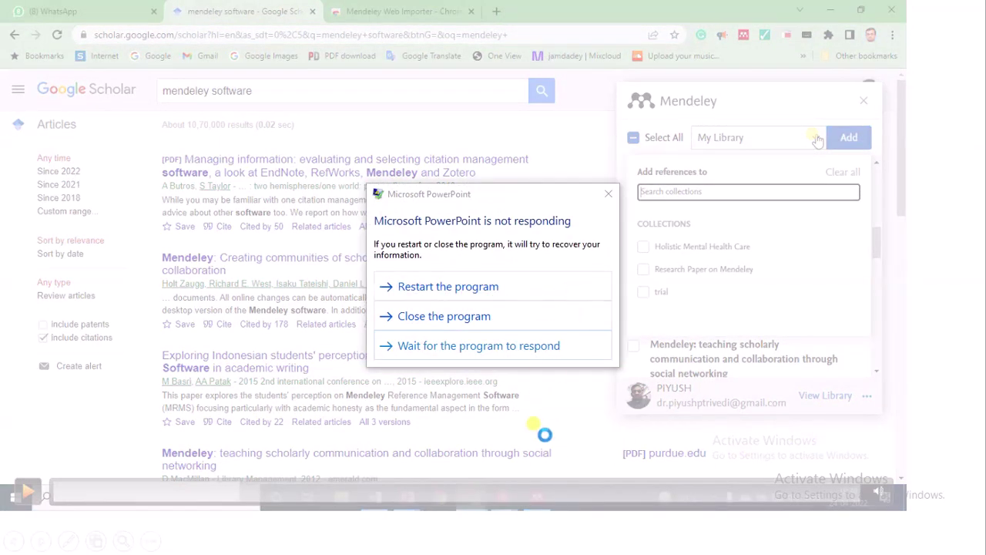
# Dismiss PowerPoint's not-responding warning and cycle through windows toward the Google Meet call
pyautogui.click(608, 193)
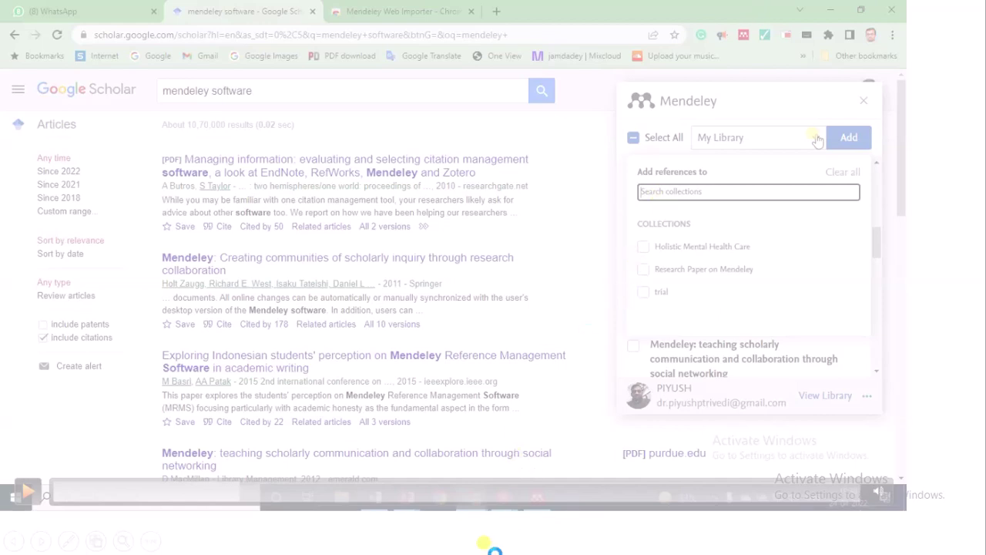
pyautogui.hotkey('alt', 'Tab')
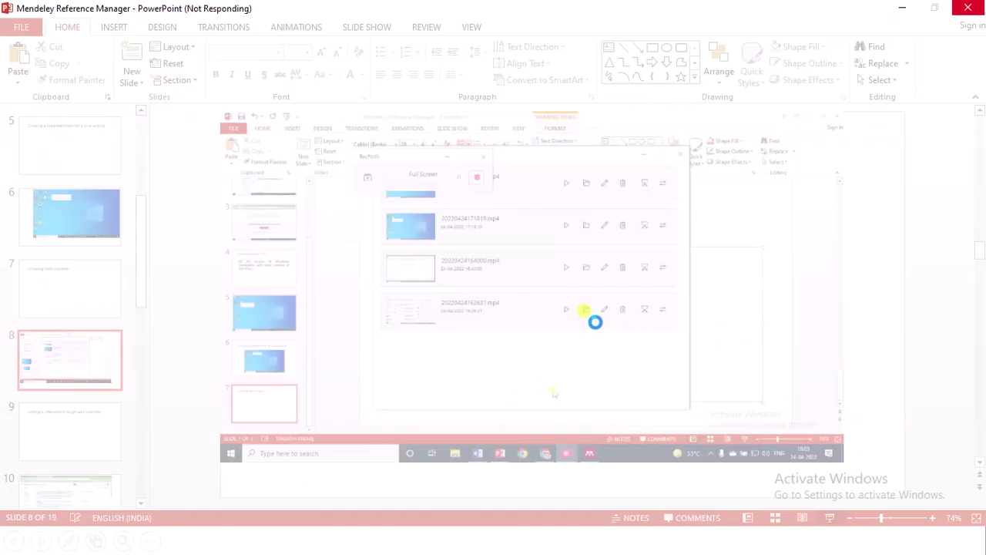
pyautogui.hotkey('alt', 'Tab')
pyautogui.press('Tab')
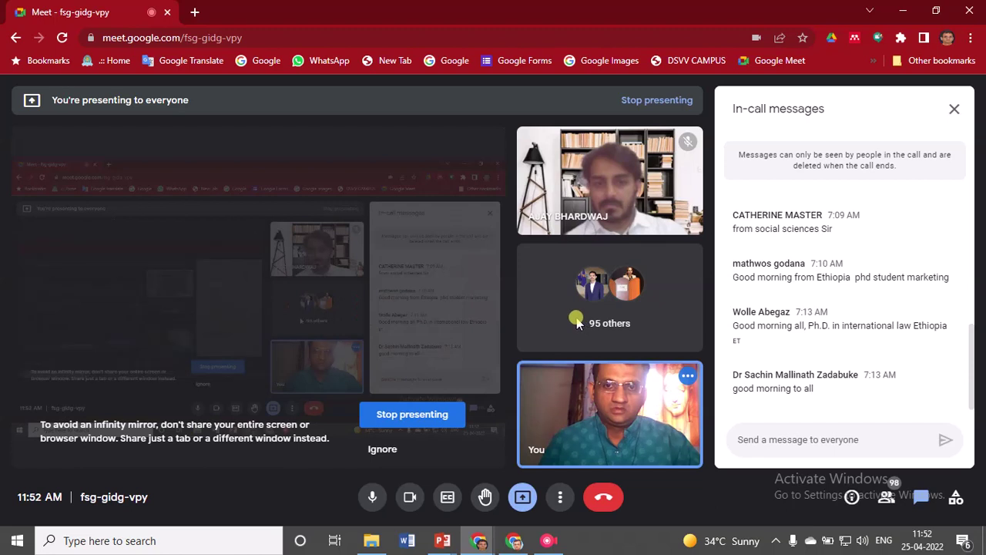
# Dismiss the presenting-to-everyone notification and force the frozen PowerPoint to close
pyautogui.hotkey('alt', 'Tab')
pyautogui.press('Tab')
pyautogui.press('Tab')
pyautogui.press('Tab')
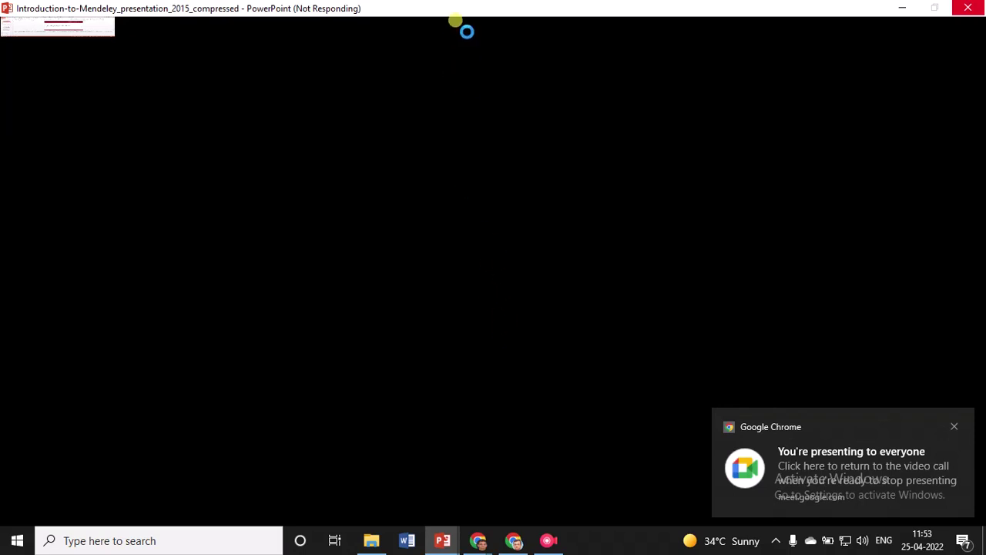
pyautogui.click(953, 425)
pyautogui.hotkey('alt', 'Tab')
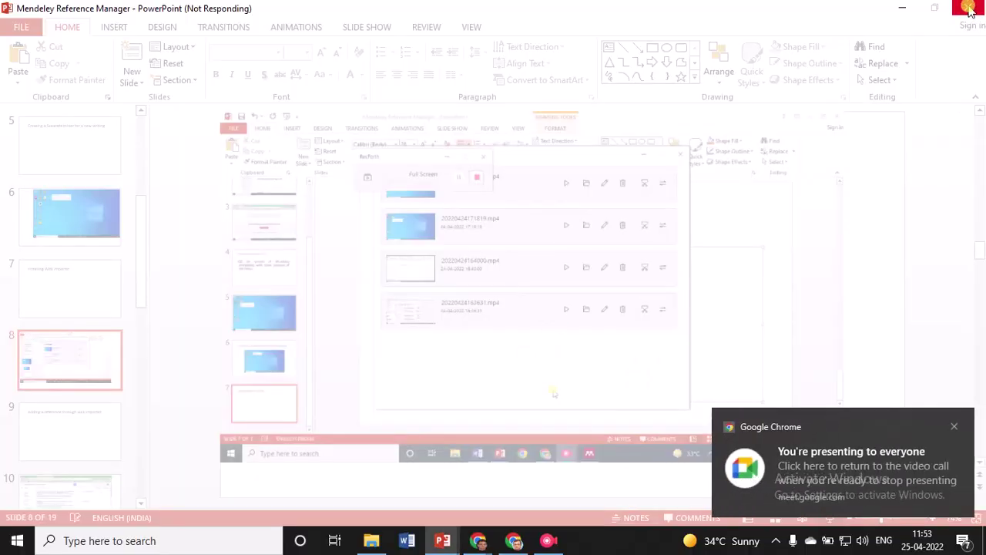
pyautogui.click(968, 9)
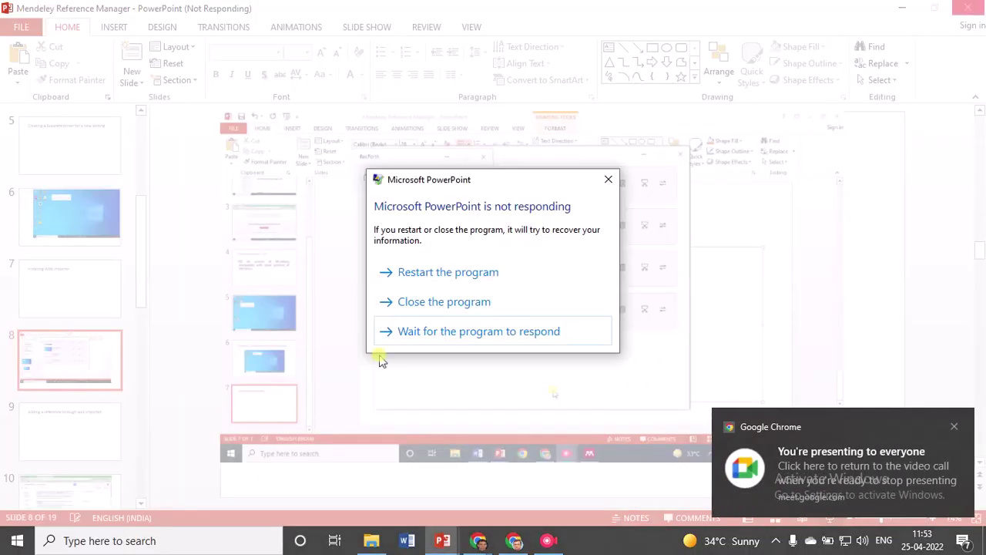
pyautogui.click(416, 302)
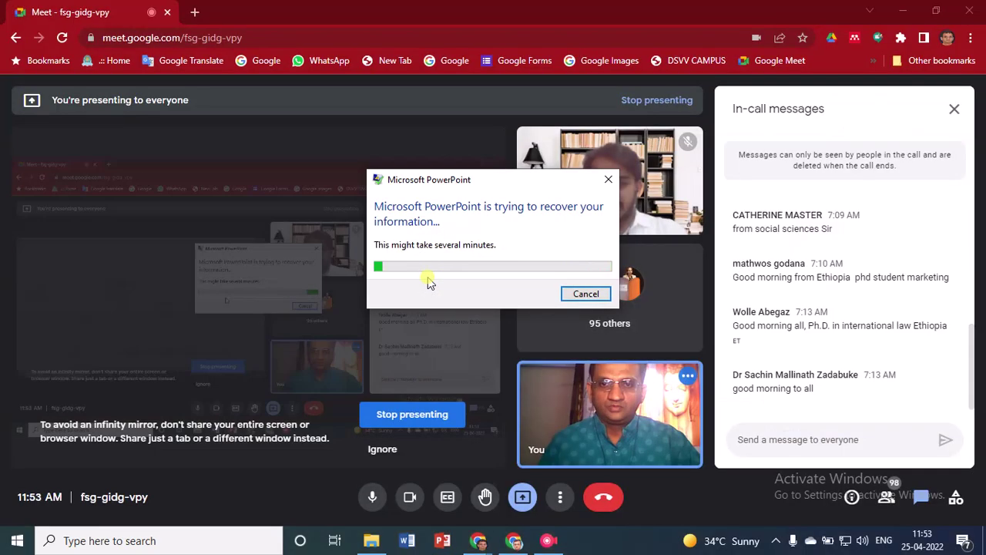
# Maximize the recovered Mendeley Reference Manager deck, closing Document Recovery and the activation warning
pyautogui.click(433, 521)
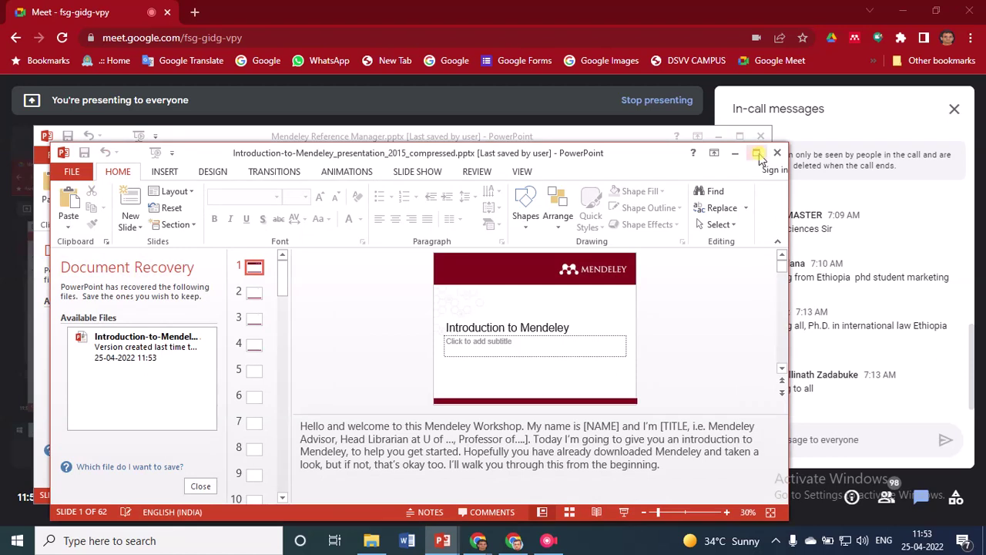
pyautogui.click(735, 154)
pyautogui.click(740, 136)
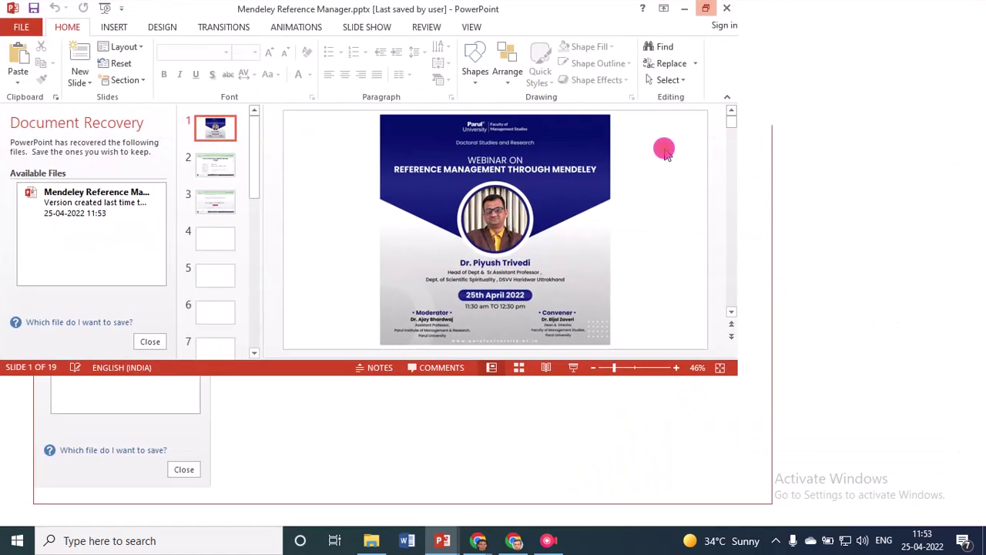
pyautogui.click(150, 491)
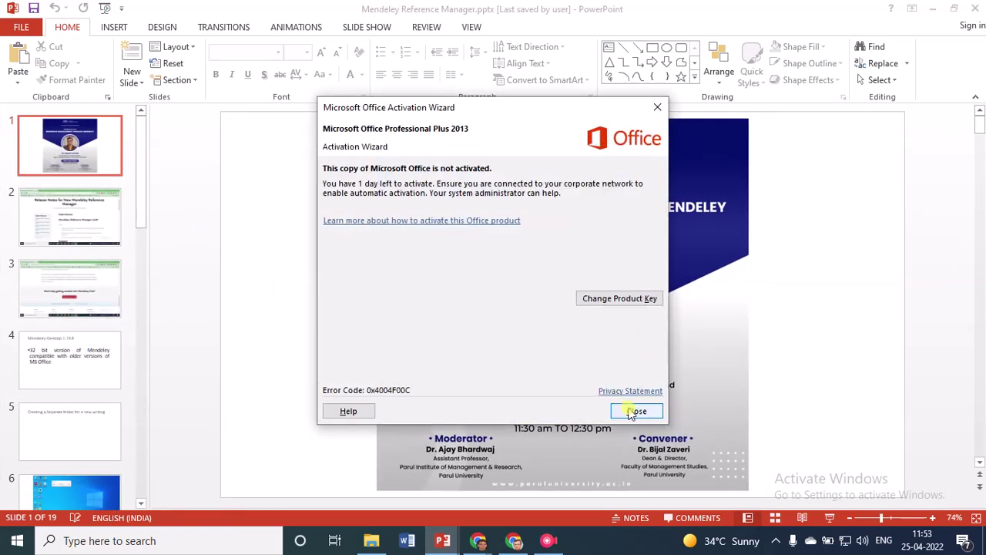
pyautogui.click(635, 410)
# Scroll the thumbnail pane down and select slide 12 with the Mendeley Desktop recording
pyautogui.click(77, 227)
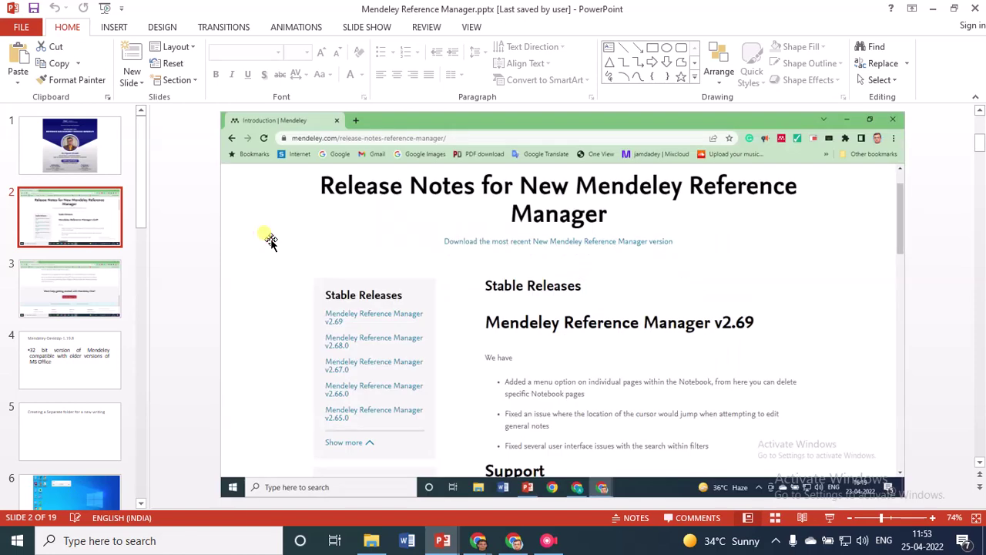
pyautogui.scroll(-2, 269, 240)
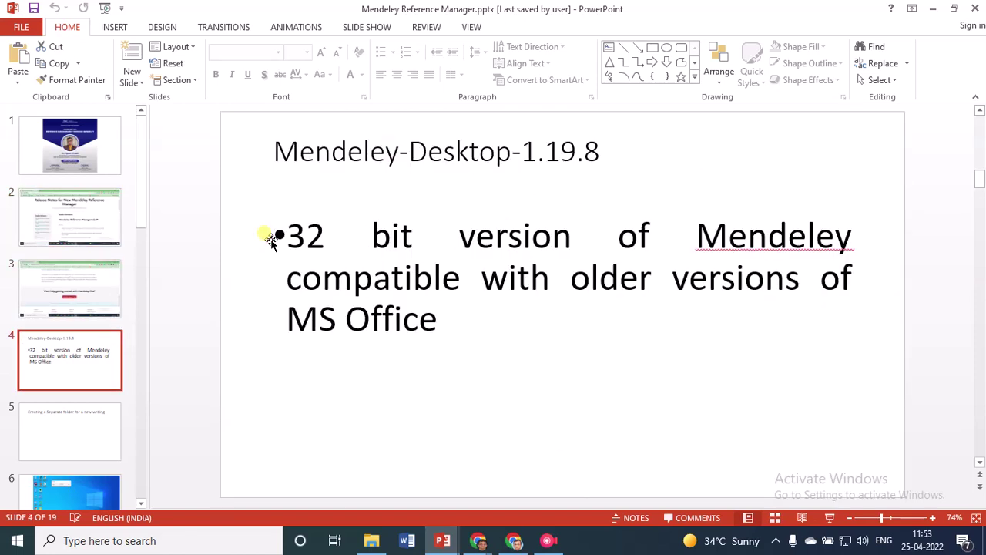
pyautogui.scroll(-2, 272, 238)
pyautogui.scroll(-1, 271, 240)
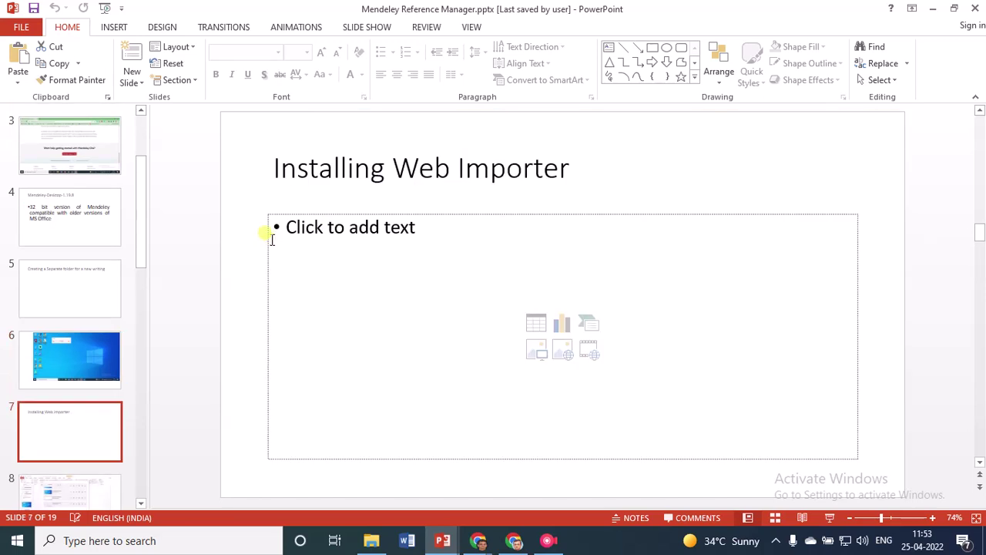
pyautogui.scroll(-2, 271, 239)
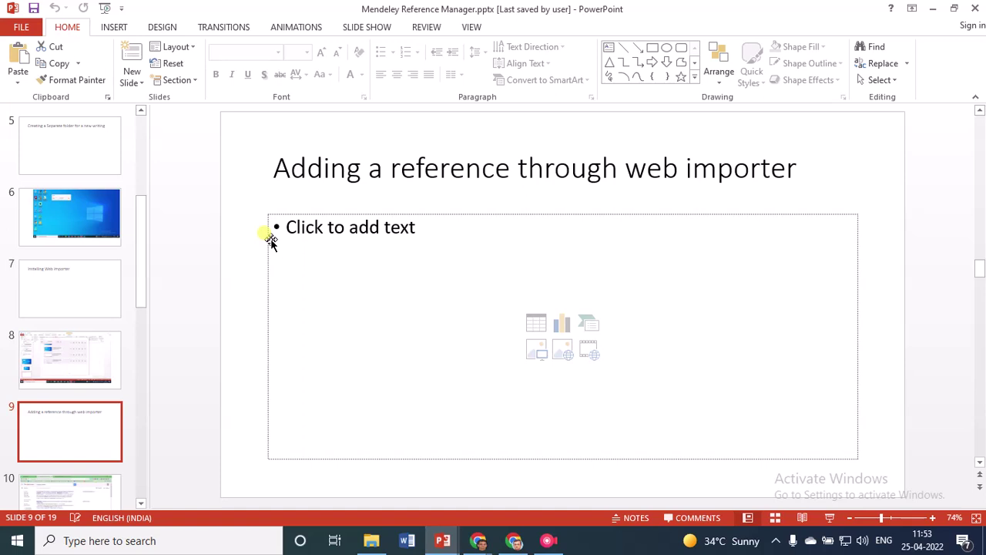
pyautogui.scroll(-2, 272, 240)
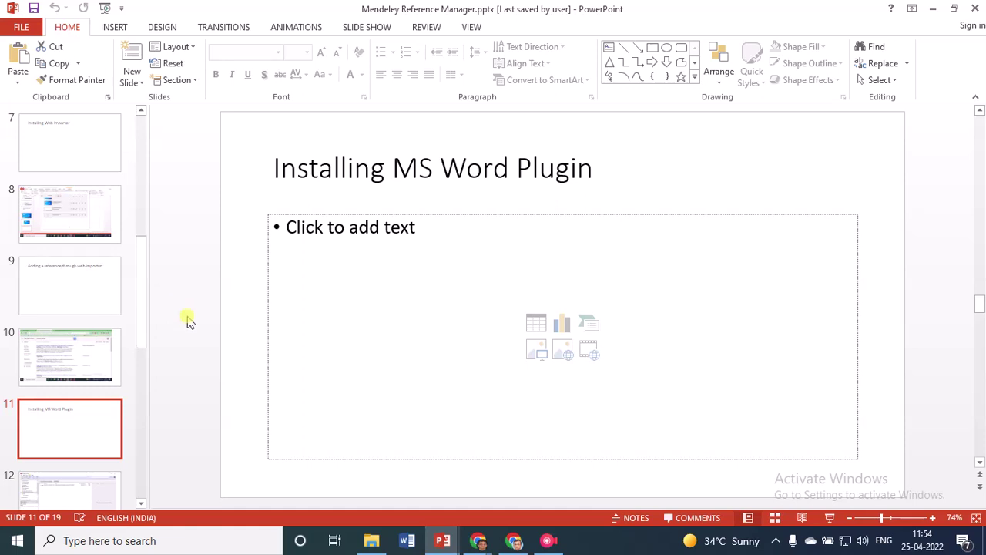
pyautogui.moveTo(141, 313); pyautogui.dragTo(141, 357)
pyautogui.click(93, 334)
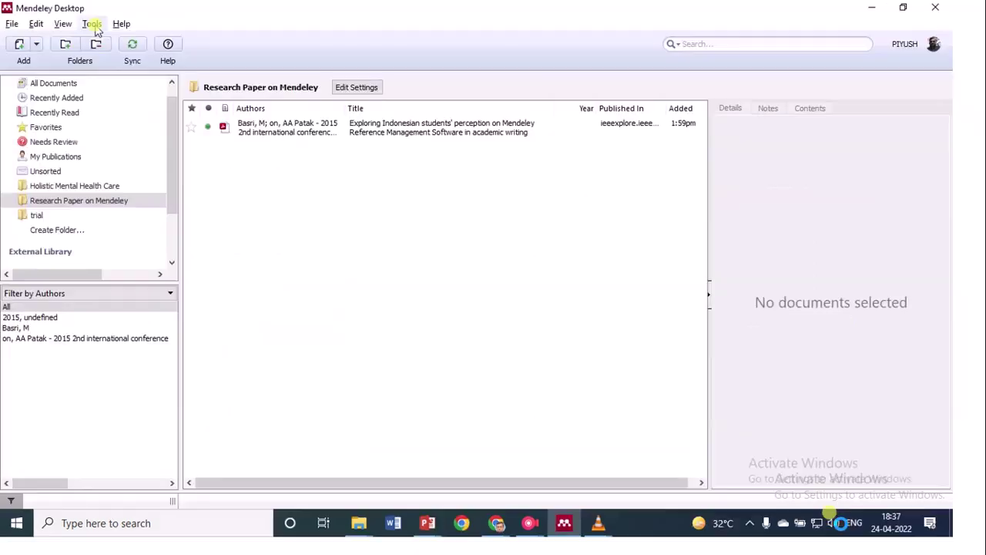
# Play slide 12's recording through the Tools menu's MS Word plugin check to Word's start screen
pyautogui.moveTo(216, 501)
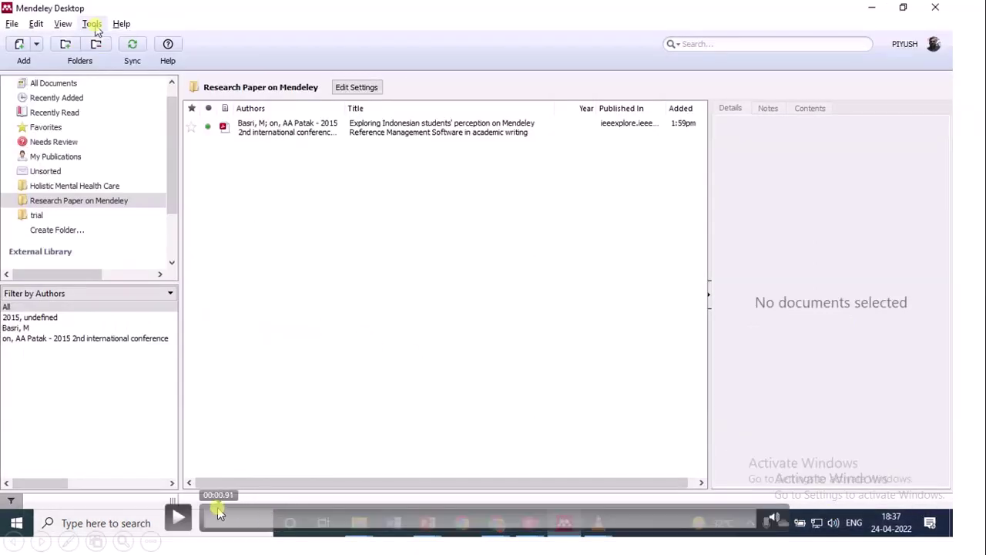
pyautogui.click(204, 465)
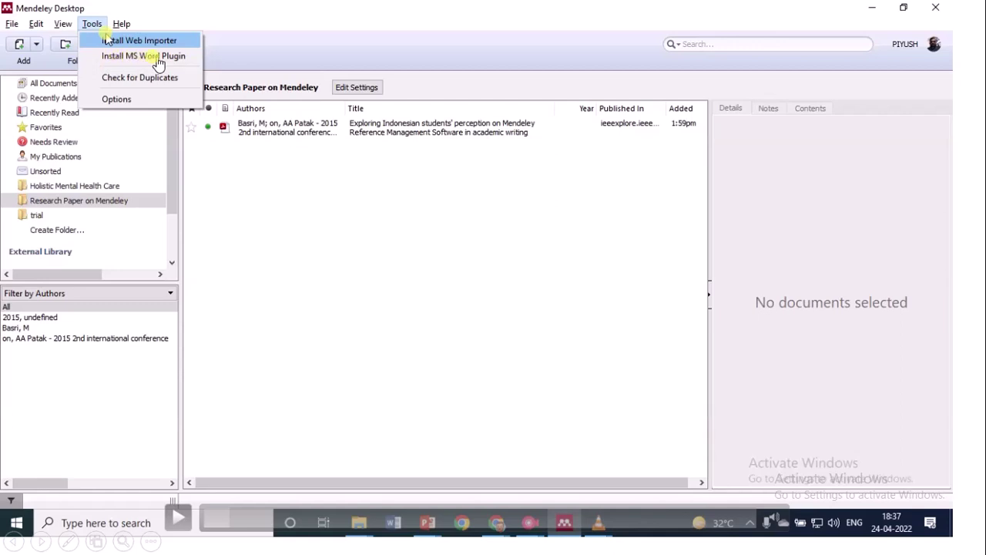
pyautogui.click(178, 517)
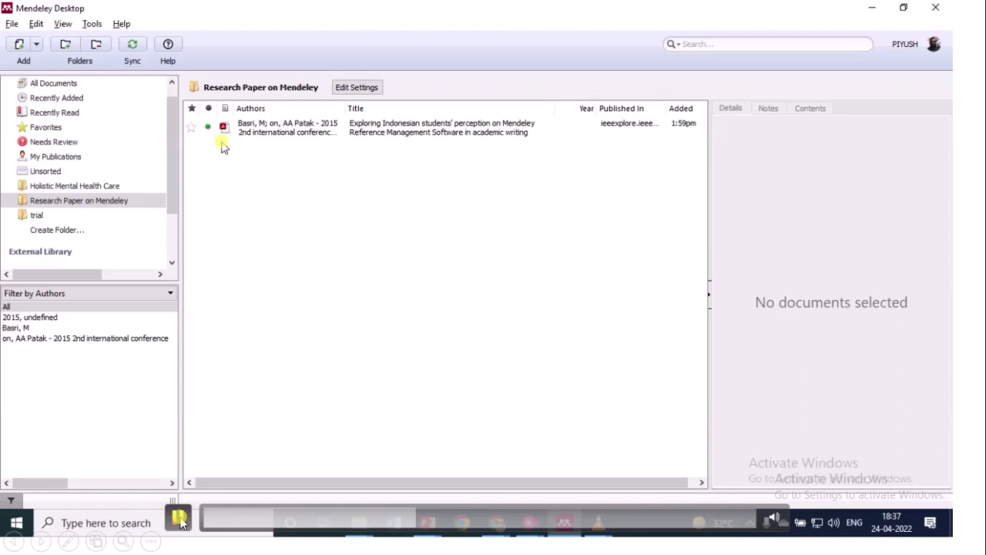
pyautogui.click(93, 26)
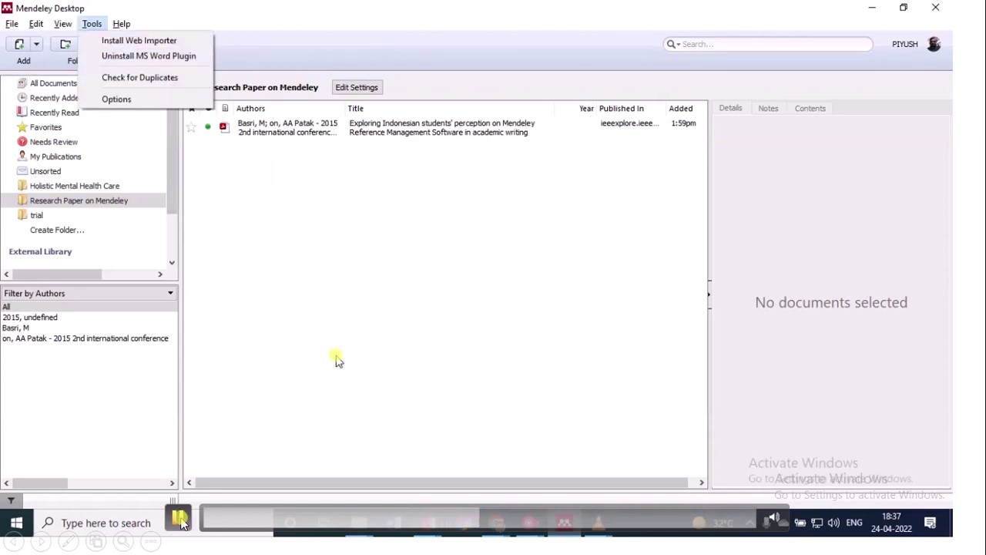
pyautogui.click(391, 526)
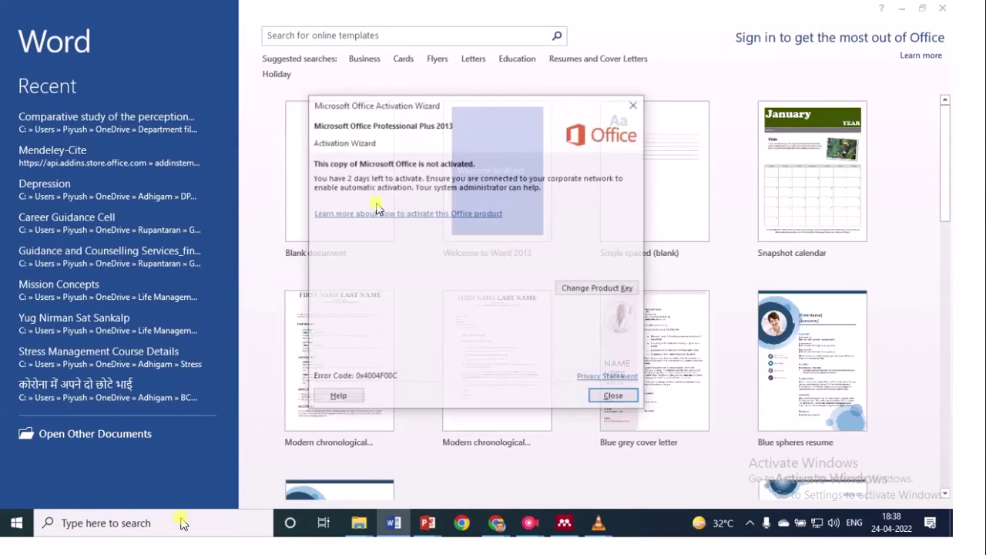
# Dismiss the activation notice, open the recent 'Comparative study' paper, and show Mendeley tools under REFERENCES
pyautogui.click(612, 395)
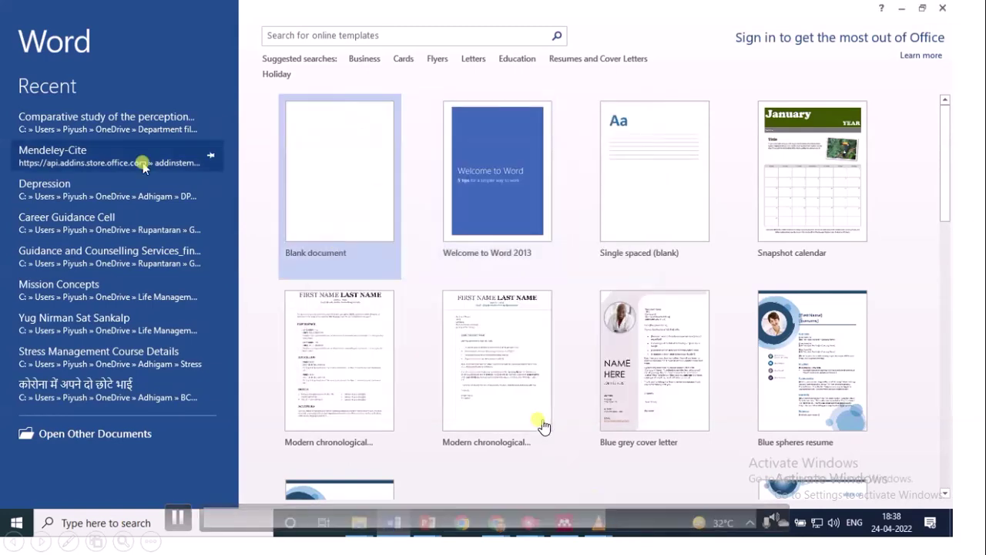
pyautogui.click(144, 129)
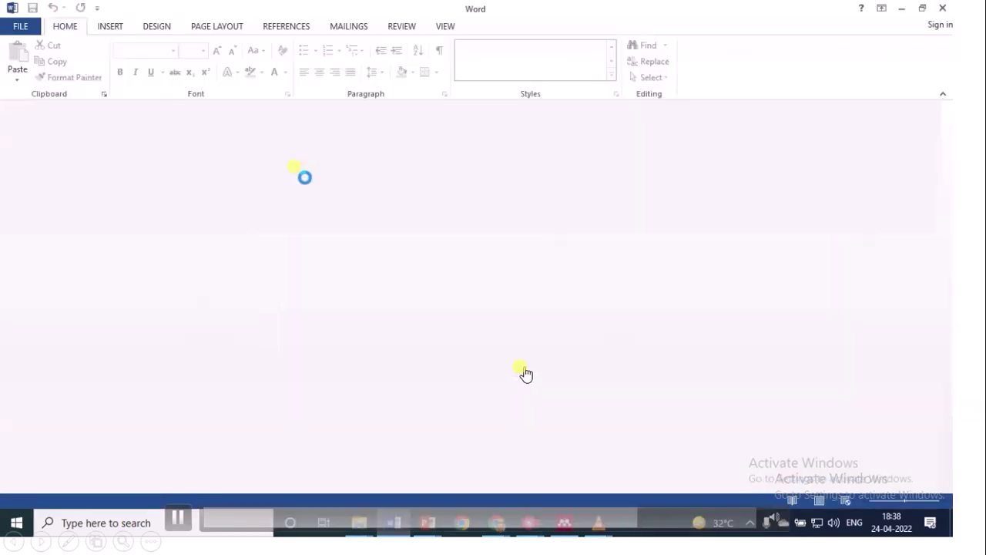
pyautogui.click(291, 27)
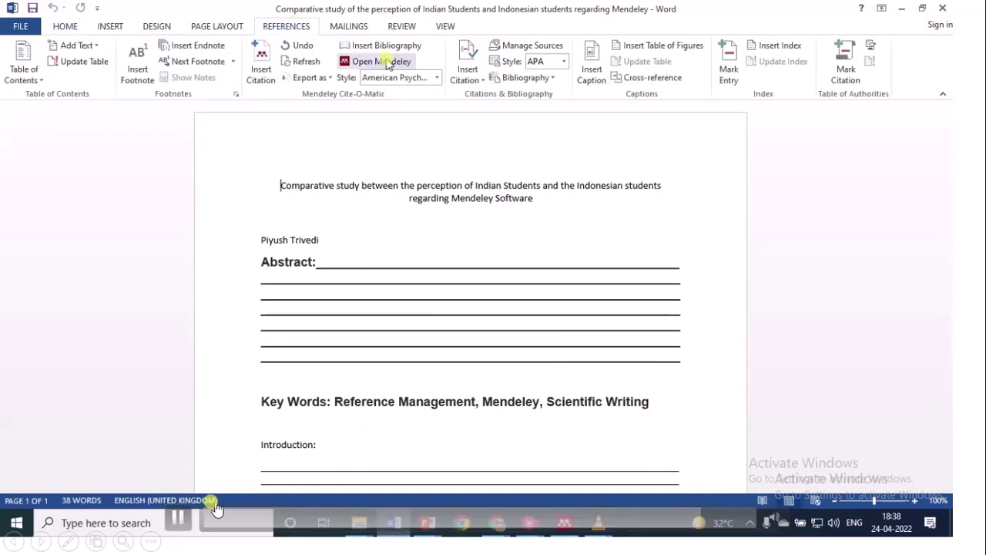
pyautogui.click(184, 447)
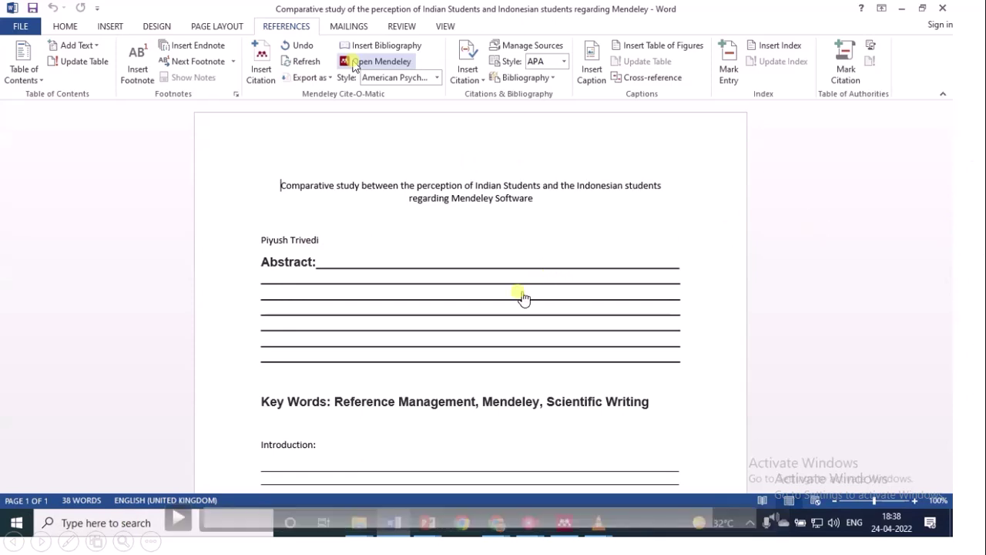
pyautogui.click(481, 299)
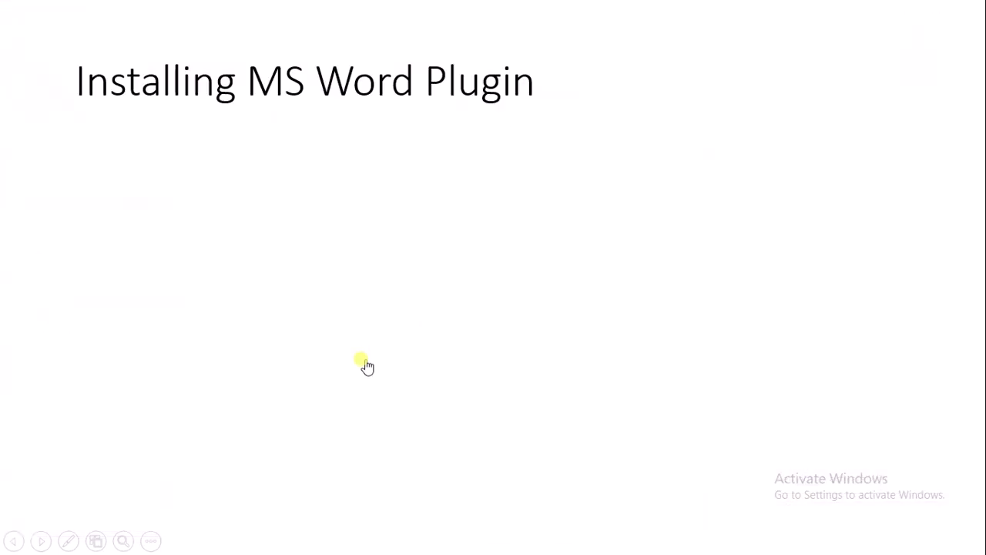
# Step back through the slides to 'Installing MS Word Plugin' and its embedded video slide
pyautogui.click(367, 367)
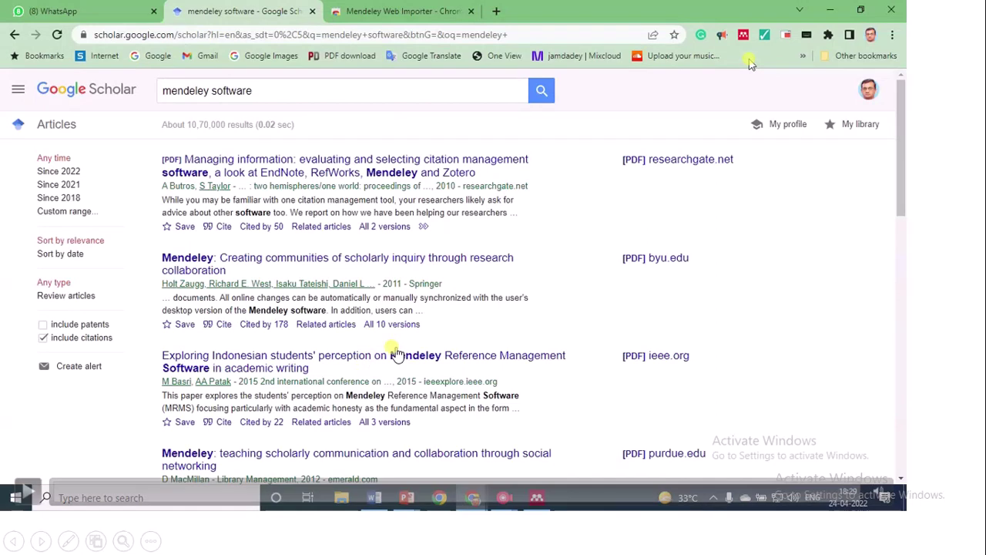
pyautogui.click(367, 344)
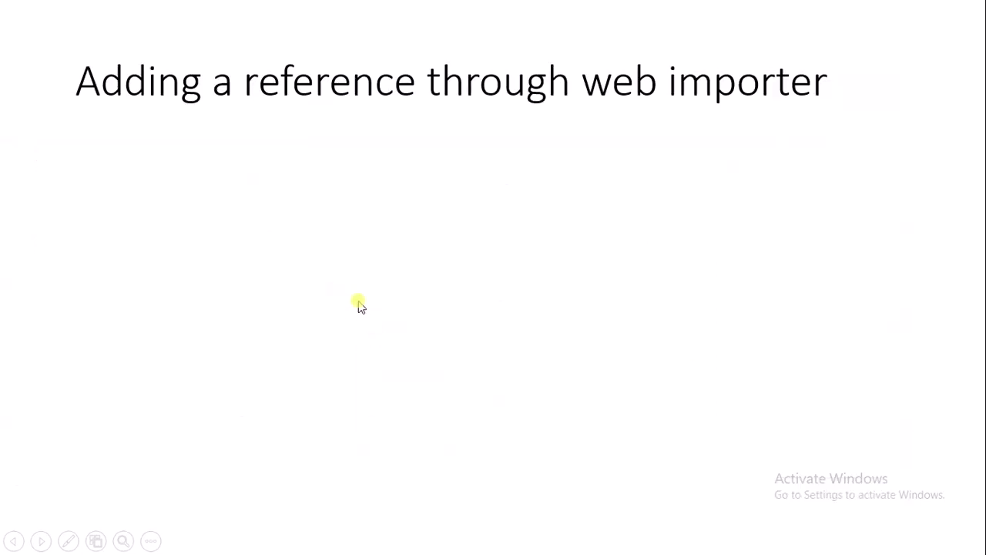
pyautogui.scroll(2, 359, 305)
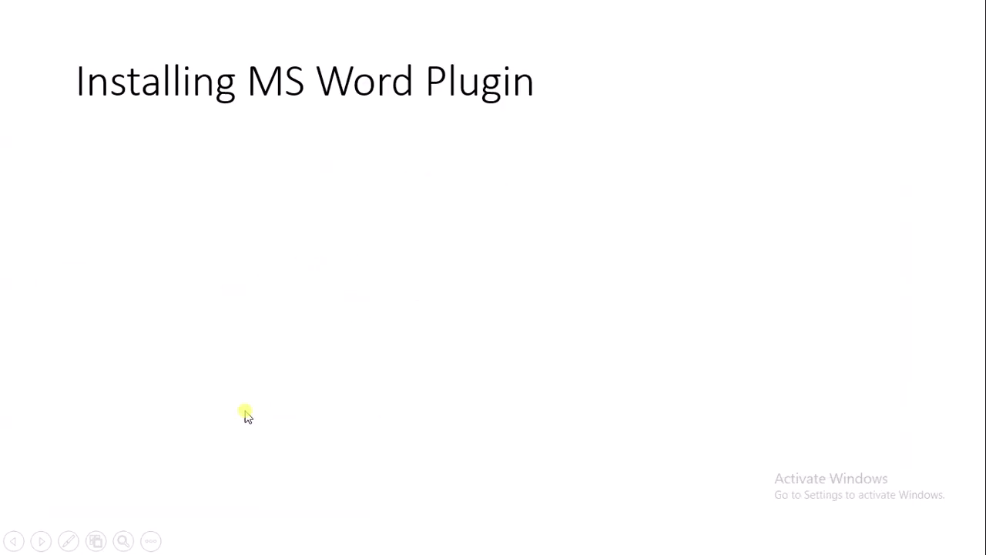
pyautogui.click(220, 451)
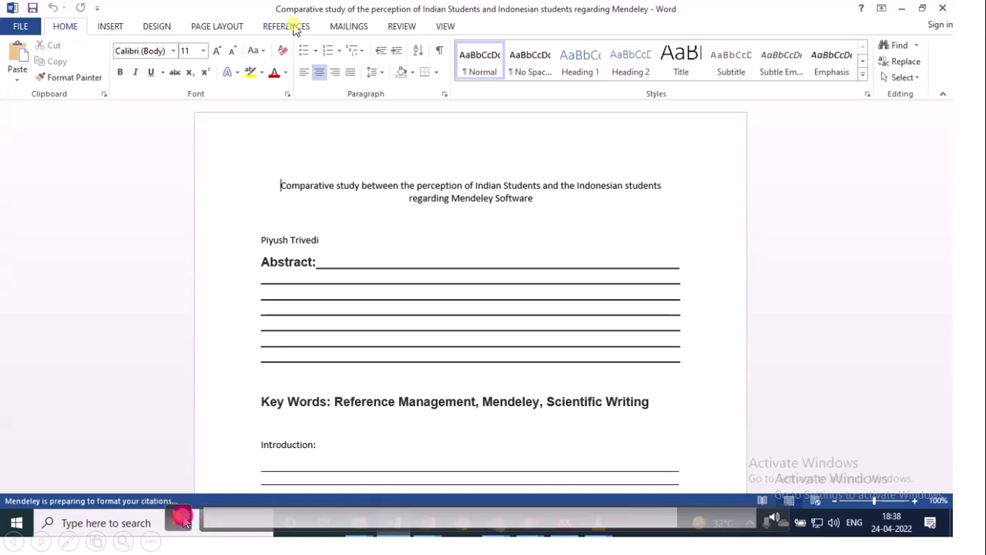
# Move to the embedded Mendeley demonstration video and play it
pyautogui.press('Right')
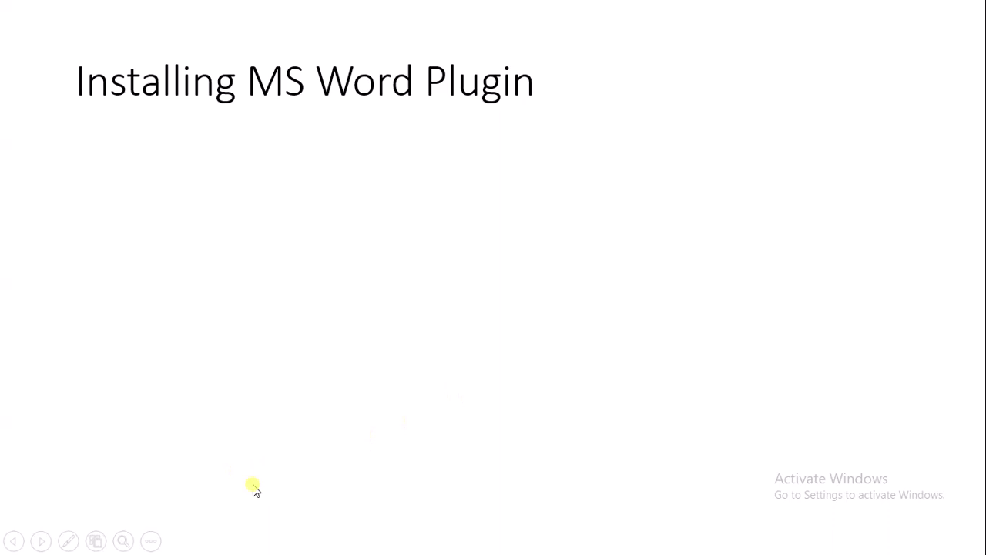
pyautogui.press('Right')
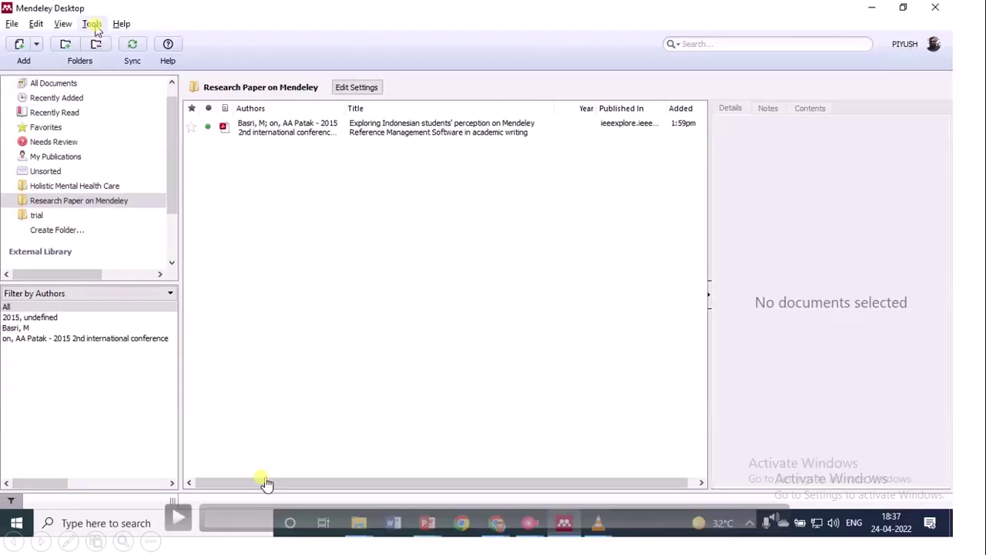
pyautogui.click(181, 520)
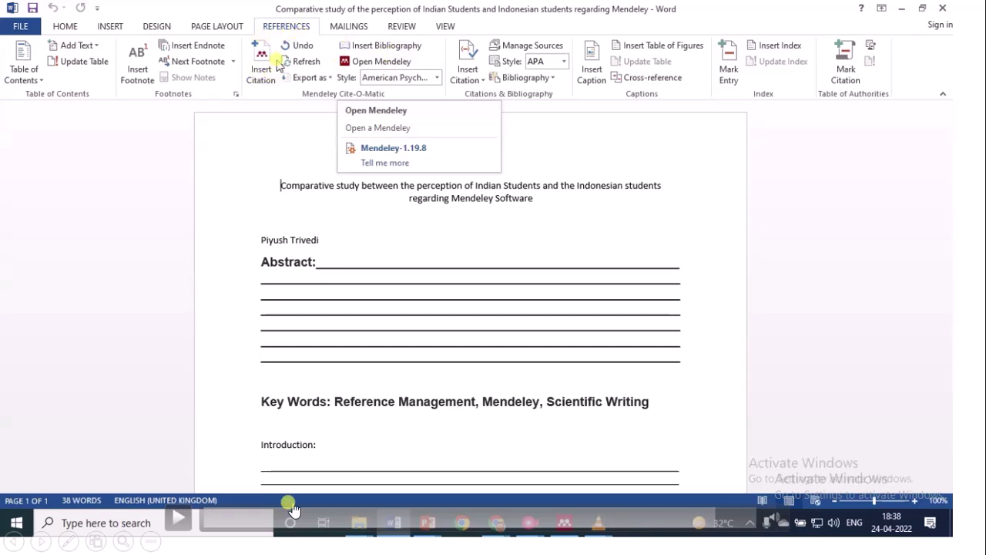
# Advance to the 'Citing through the Plugin and Inserting Bibliography' slide
pyautogui.click(877, 298)
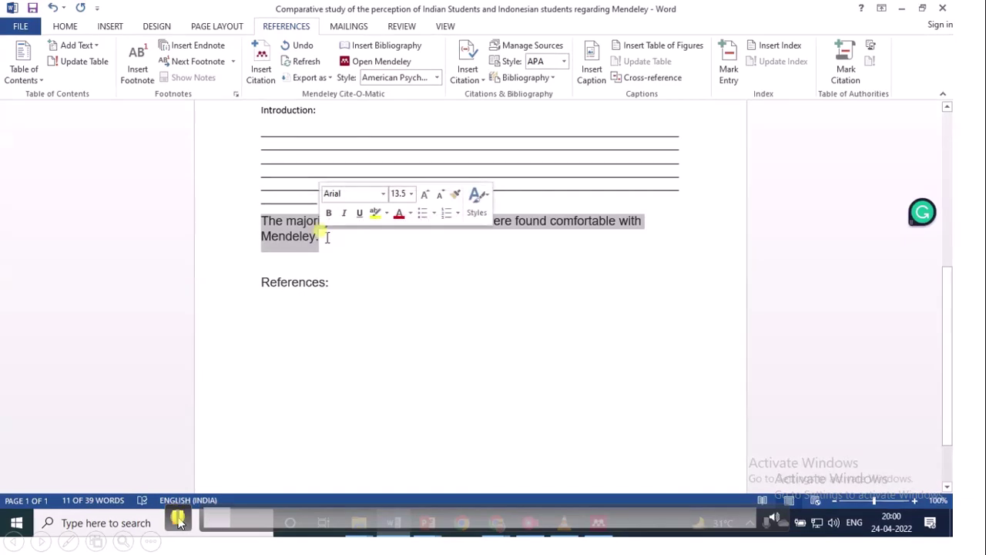
# Start a Mendeley citation right after 'Mendeley.' using Insert Citation
pyautogui.click(327, 237)
pyautogui.click(266, 77)
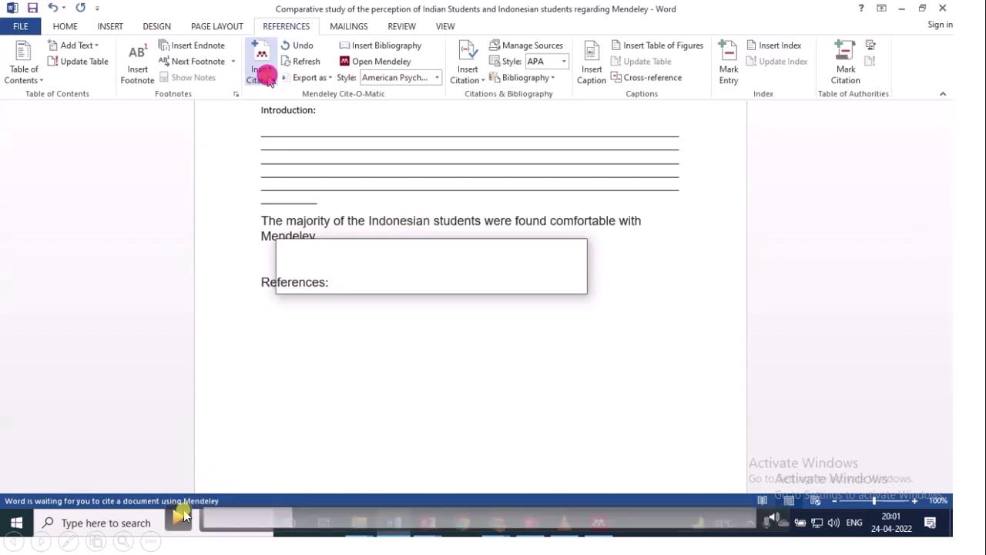
# Search 'indo' and insert the Basri Indonesian students' perception paper as (Basri et al., n.d.)
pyautogui.click(262, 75)
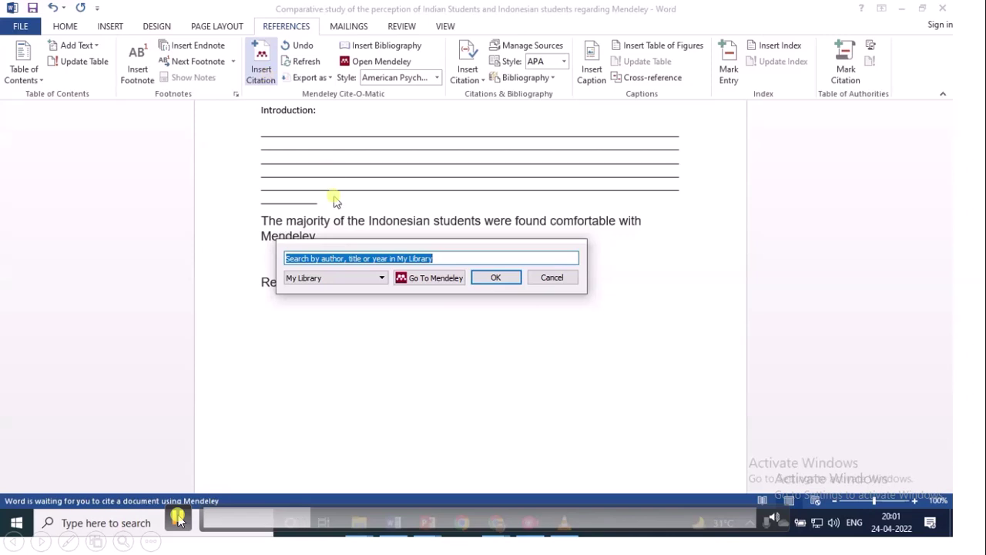
pyautogui.click(178, 520)
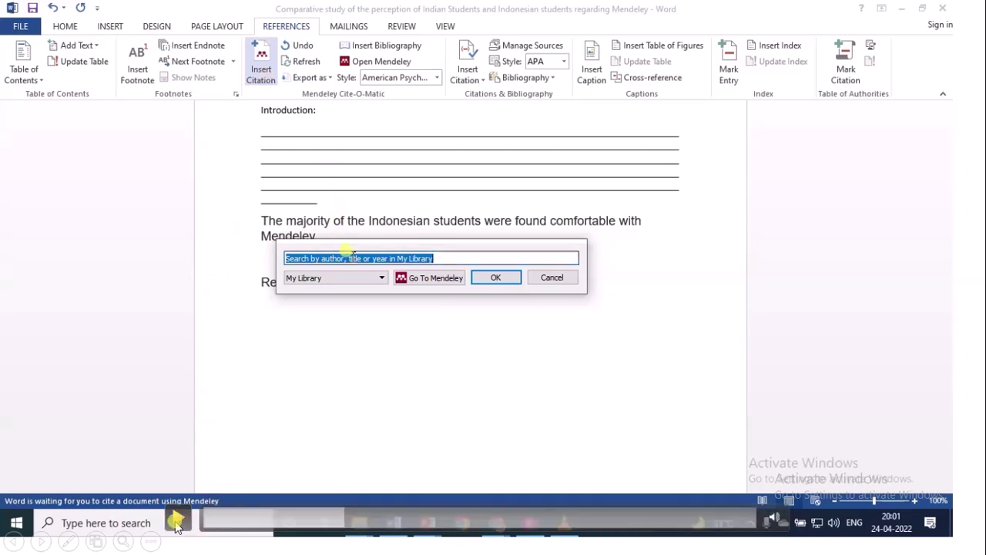
pyautogui.write('indo')
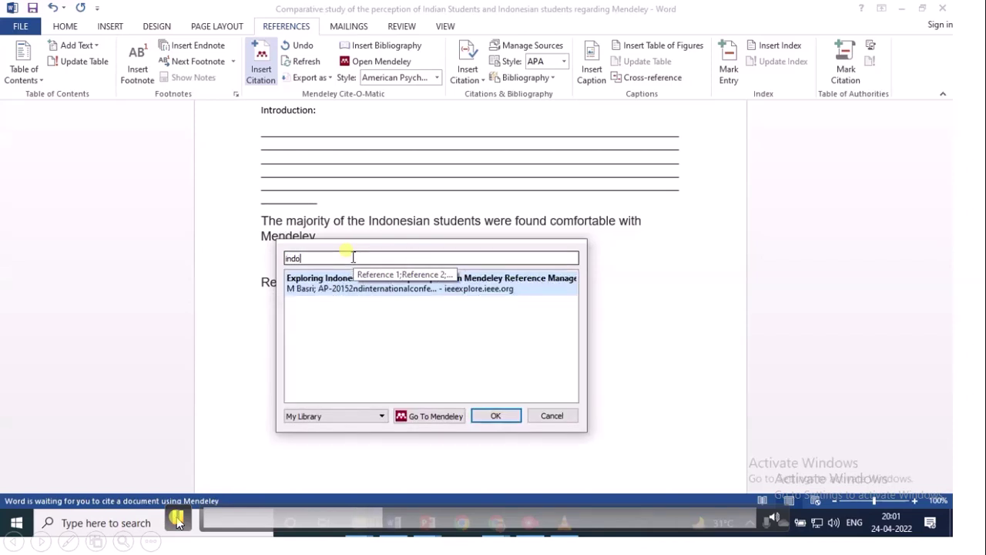
pyautogui.click(303, 356)
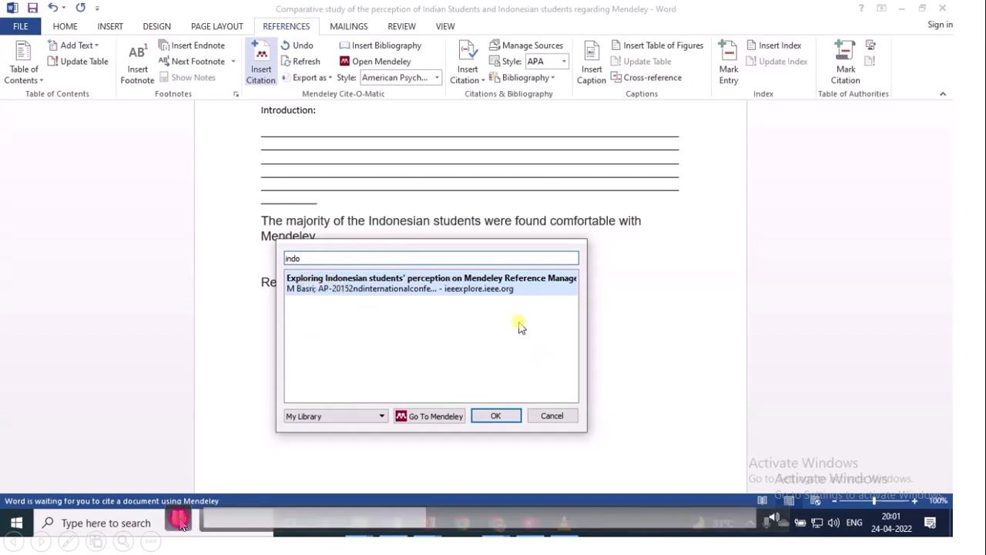
pyautogui.click(496, 416)
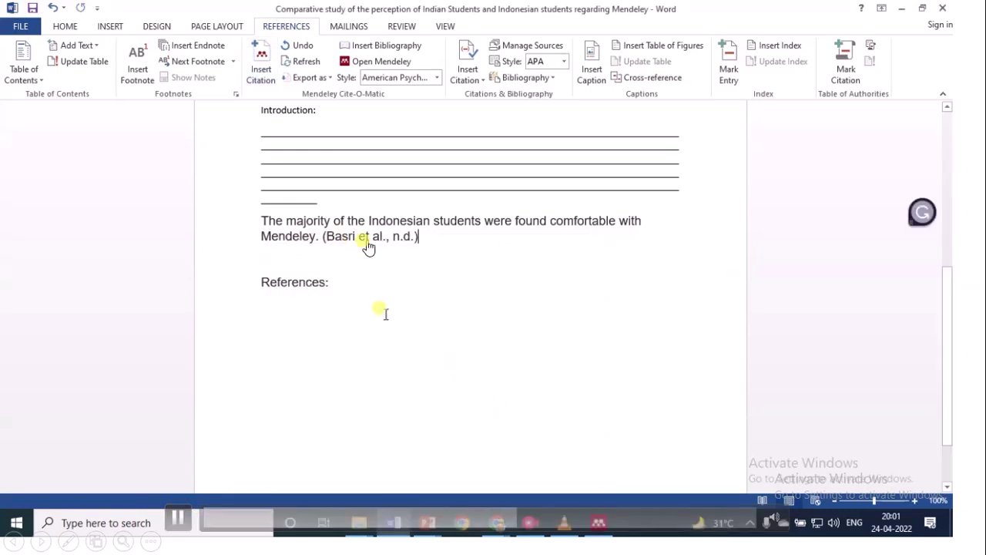
# Insert the Mendeley bibliography on the empty line below 'References:'
pyautogui.click(335, 315)
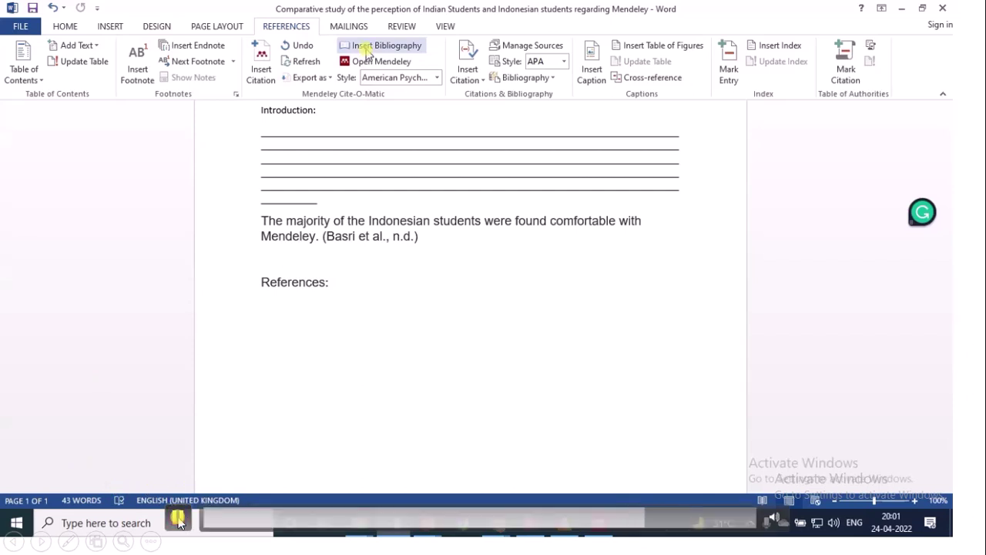
pyautogui.click(371, 51)
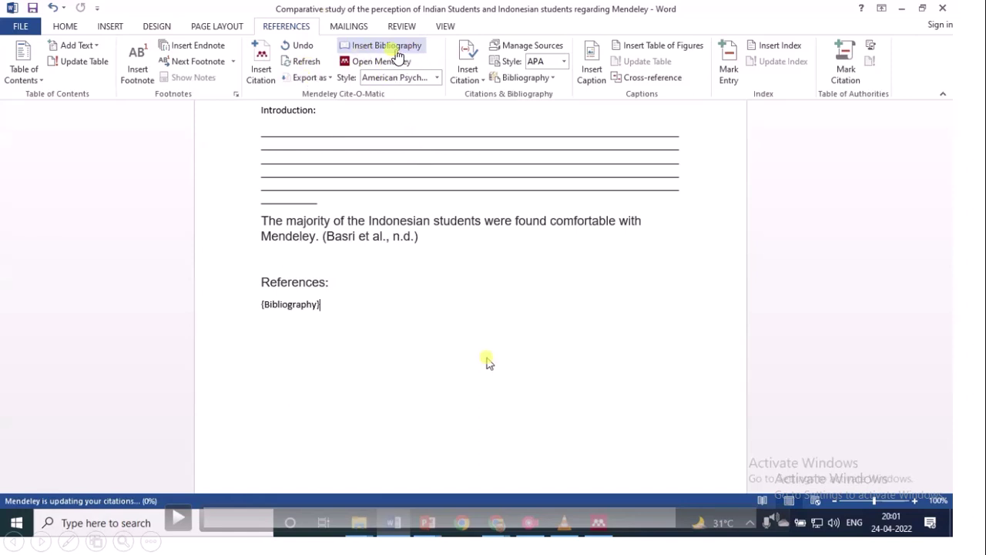
pyautogui.click(177, 520)
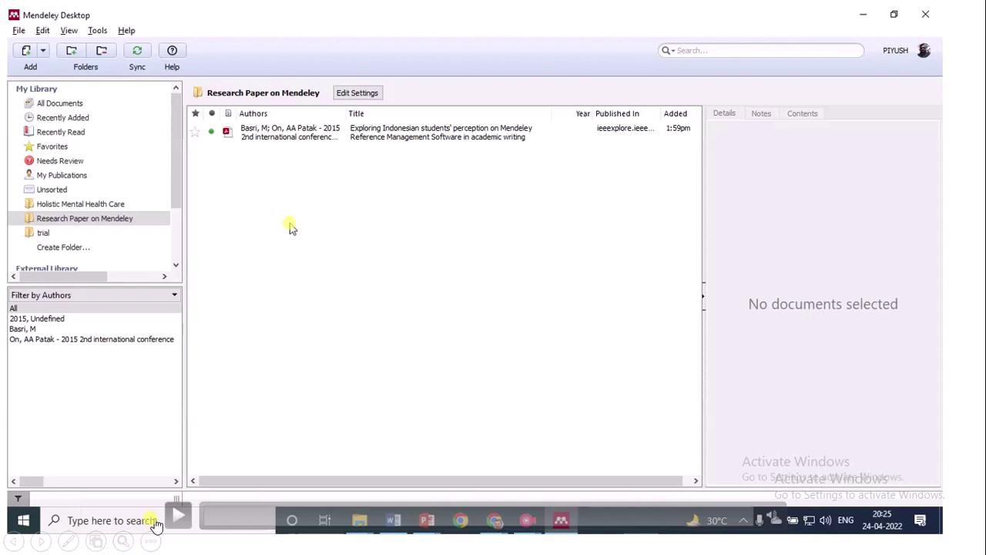
# Choose to add files to the Research Paper on Mendeley folder, then play the next Mendeley video
pyautogui.rightClick(257, 206)
pyautogui.click(283, 216)
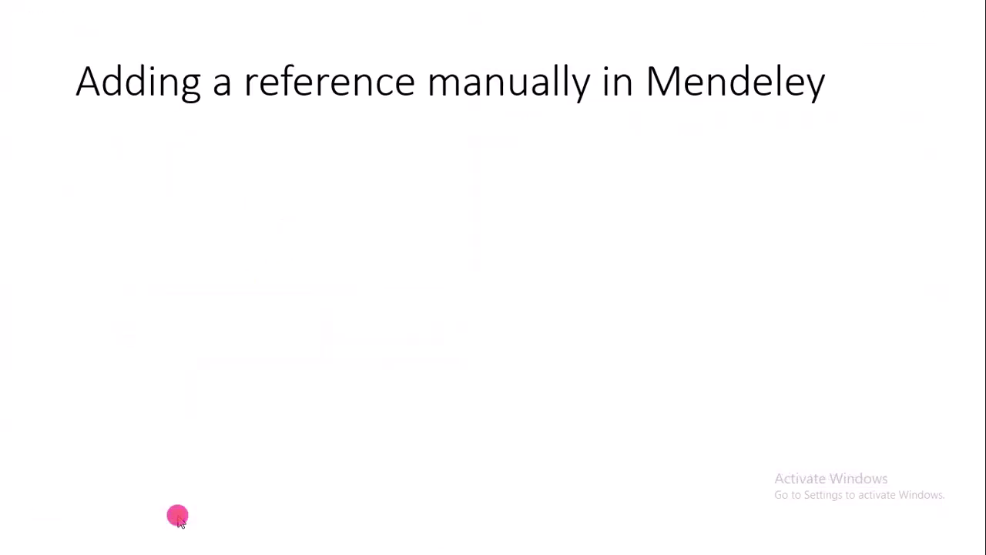
pyautogui.click(236, 422)
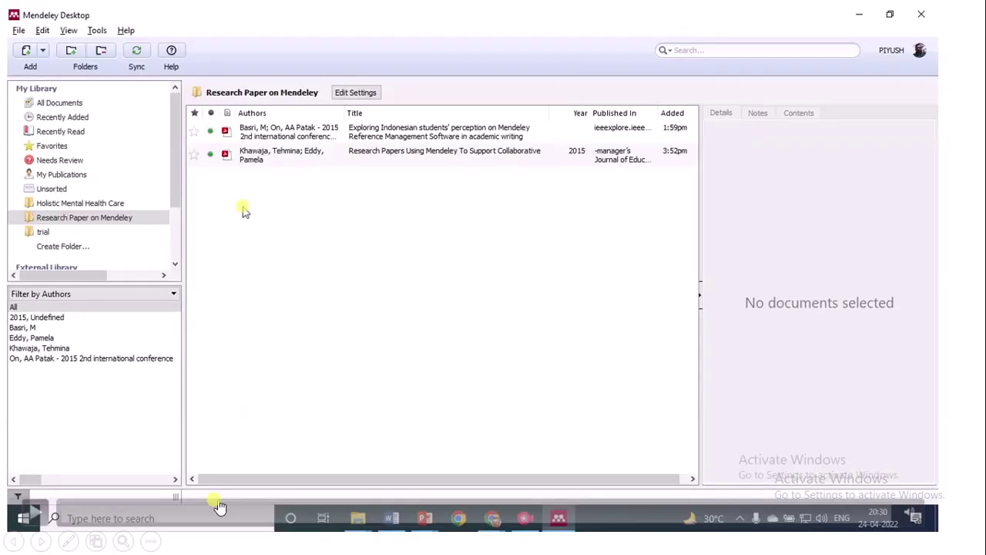
pyautogui.click(35, 513)
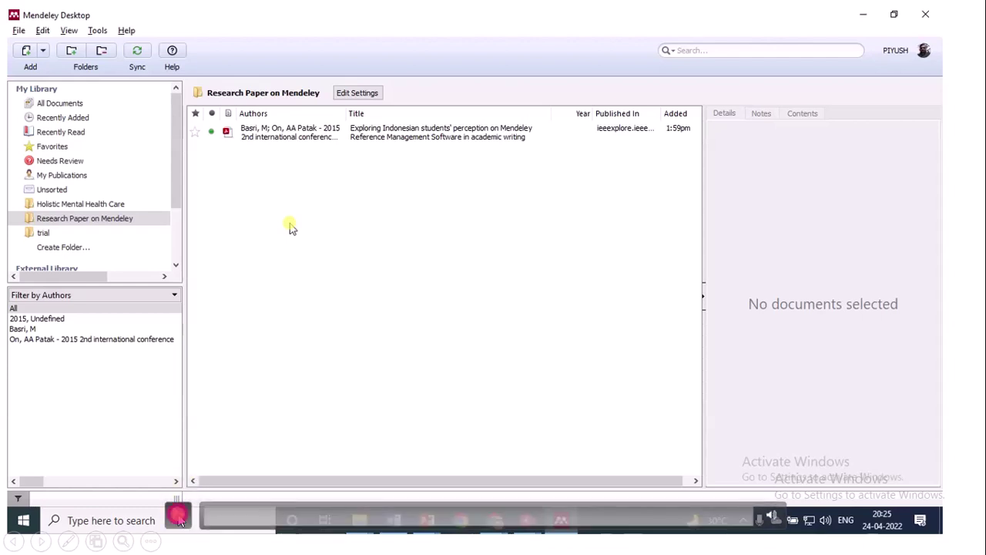
# Add the Khawaja and Eddy 2015 PDF to the folder from disk and sync the library
pyautogui.rightClick(255, 208)
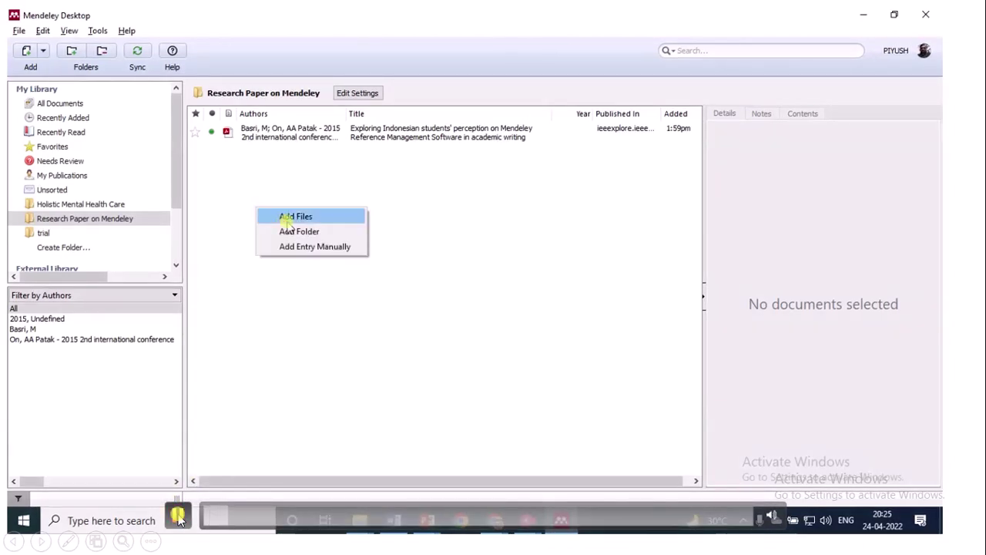
pyautogui.click(289, 223)
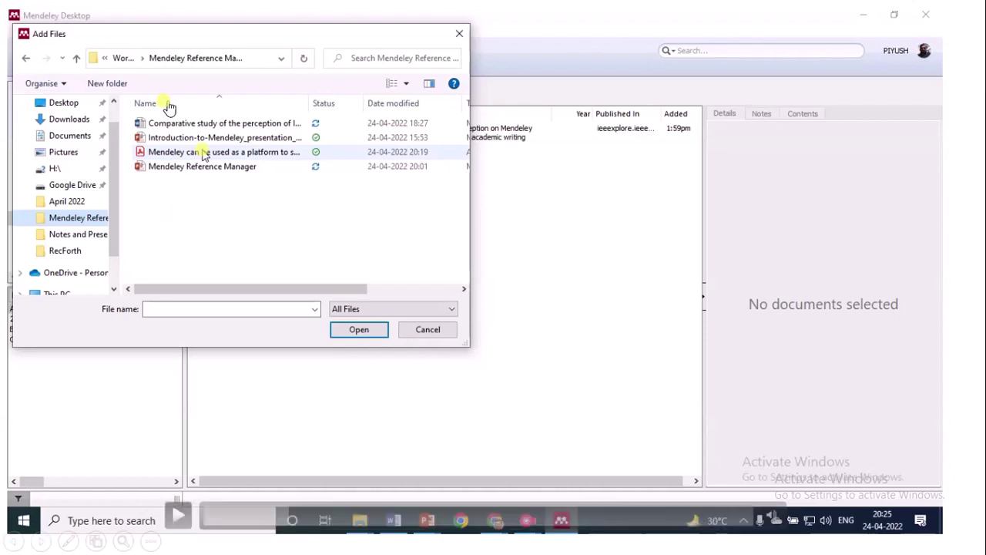
pyautogui.doubleClick(204, 152)
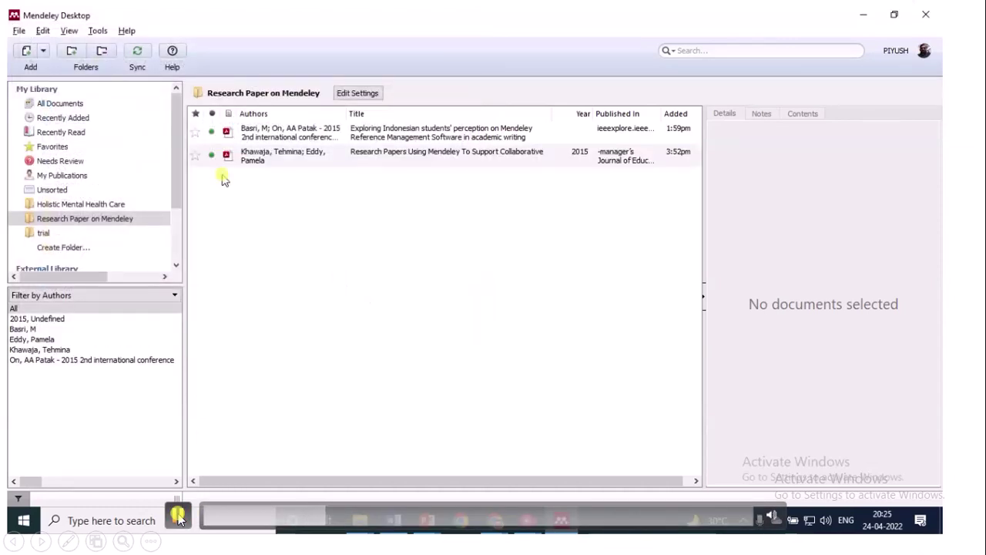
pyautogui.click(141, 53)
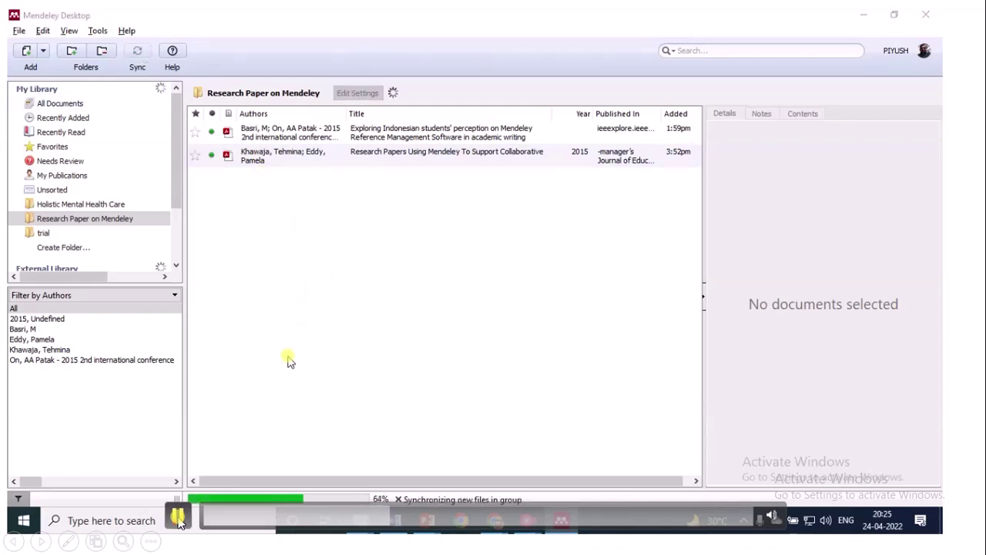
pyautogui.hotkey('alt', 'Tab')
pyautogui.hotkey('alt', 'Tab')
# Back in Word, select 'Mendeley can be used as a platform to support learning.' and click after it
pyautogui.press('Tab')
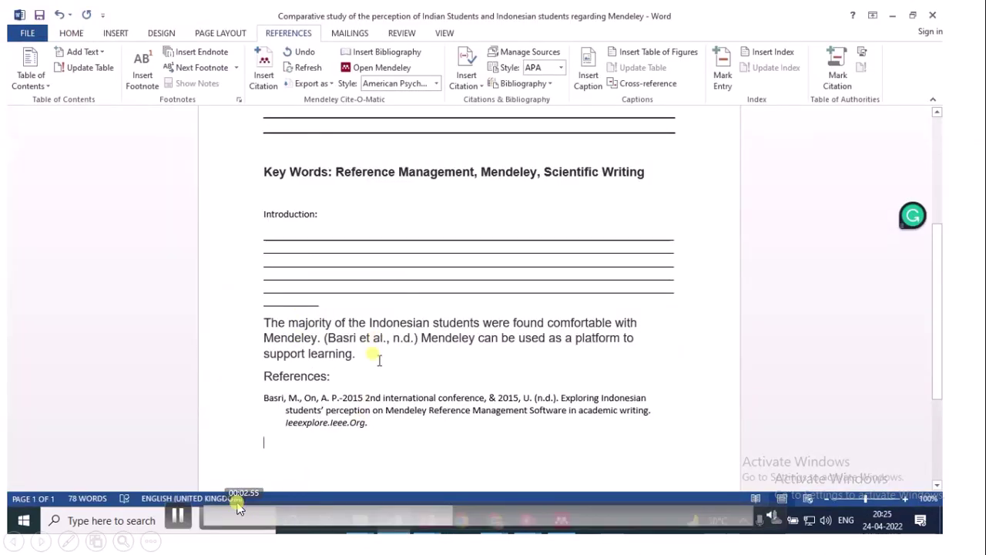
pyautogui.moveTo(414, 330); pyautogui.dragTo(430, 362)
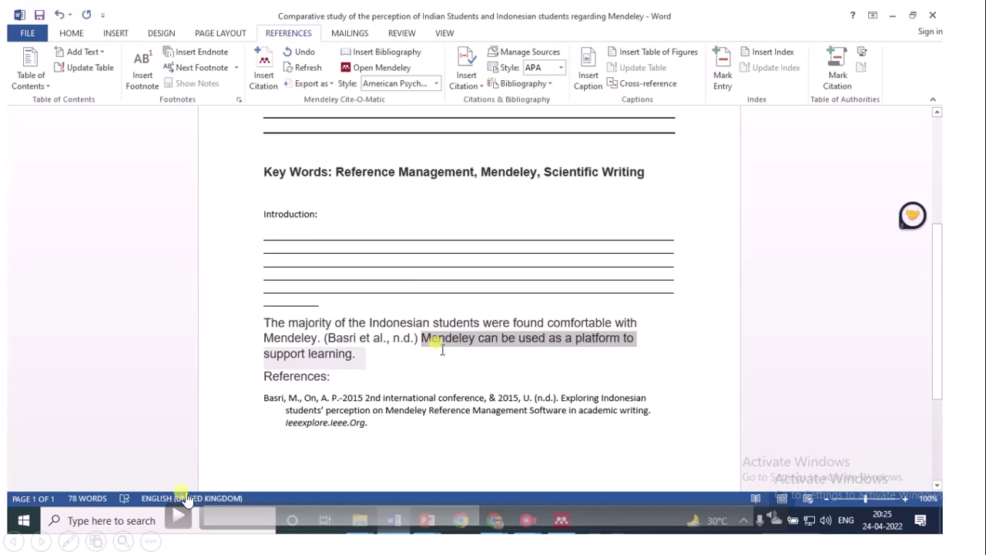
pyautogui.moveTo(443, 349); pyautogui.dragTo(431, 346)
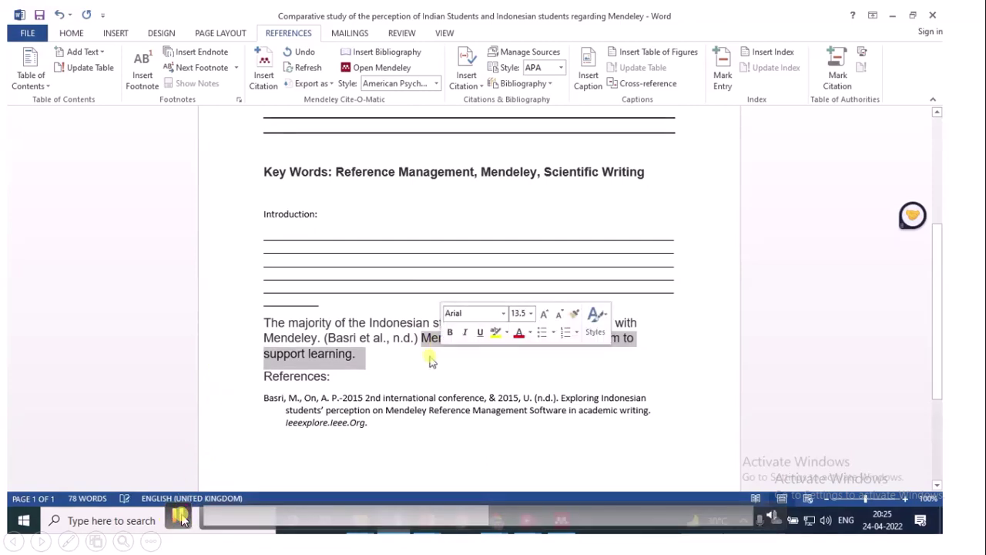
pyautogui.click(392, 358)
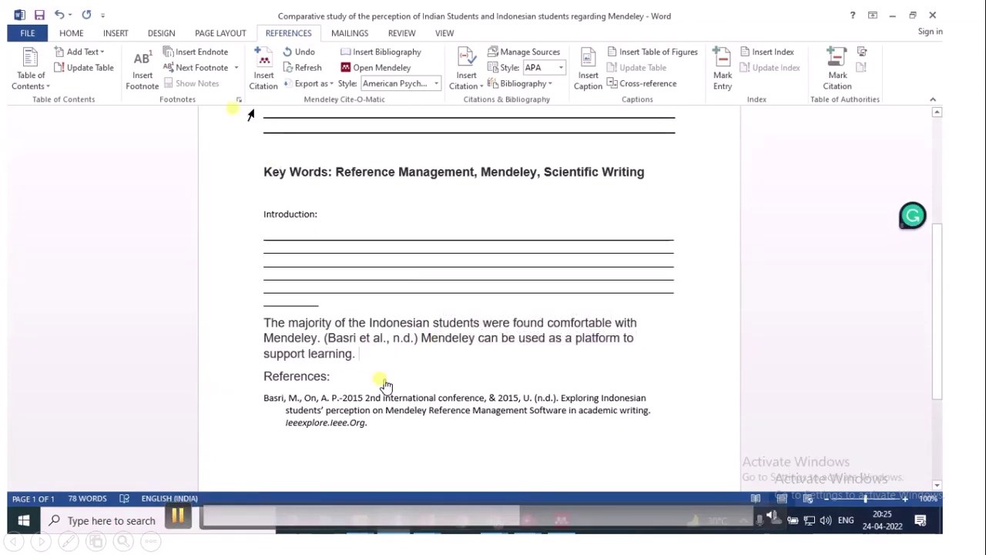
# Cite the Khawaja and Eddy 2015 paper, found by searching 'mend', then return to Mendeley
pyautogui.click(264, 75)
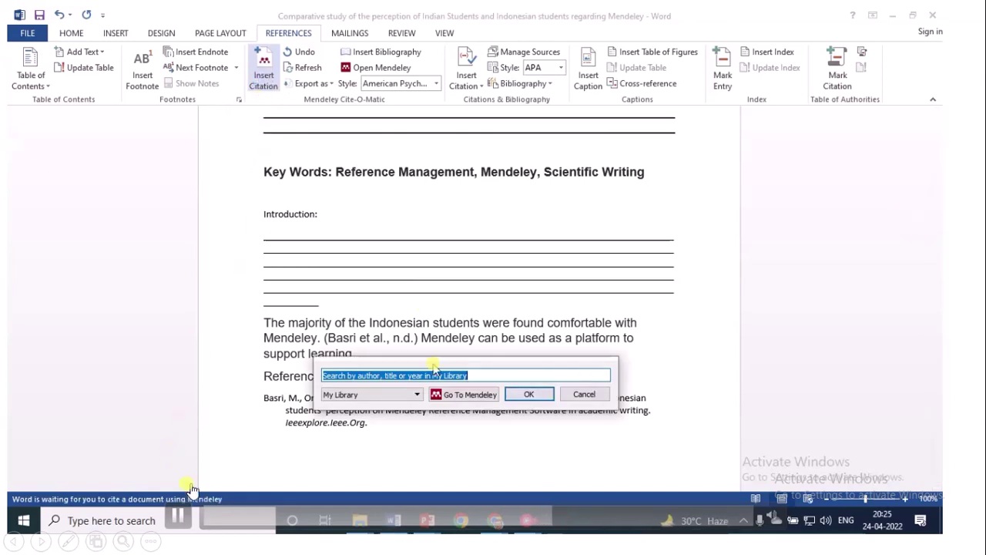
pyautogui.write('mend')
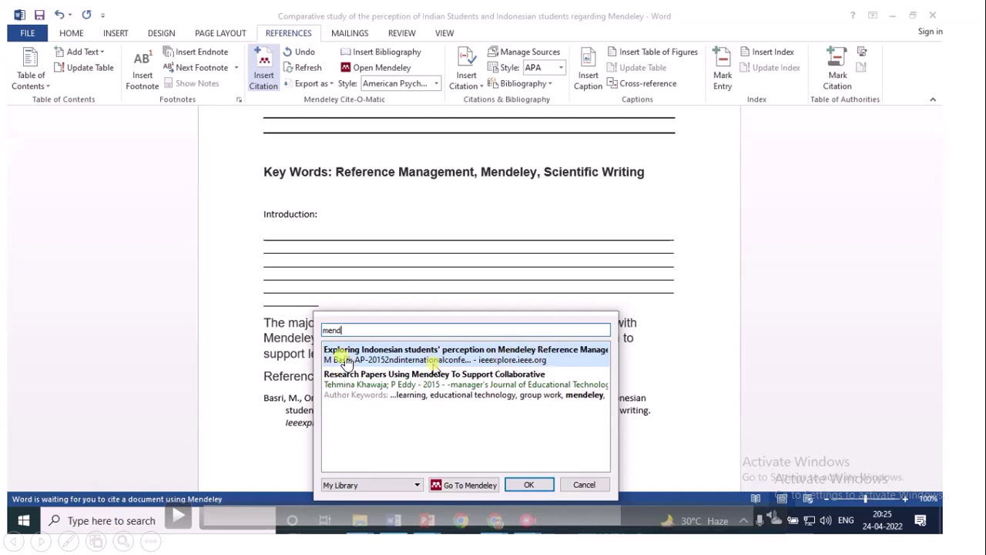
pyautogui.click(446, 381)
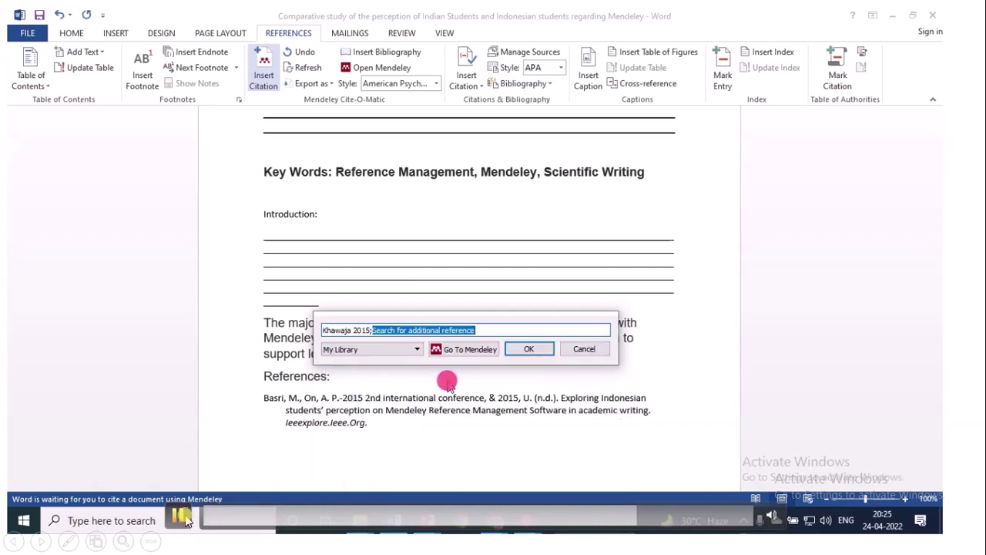
pyautogui.click(522, 351)
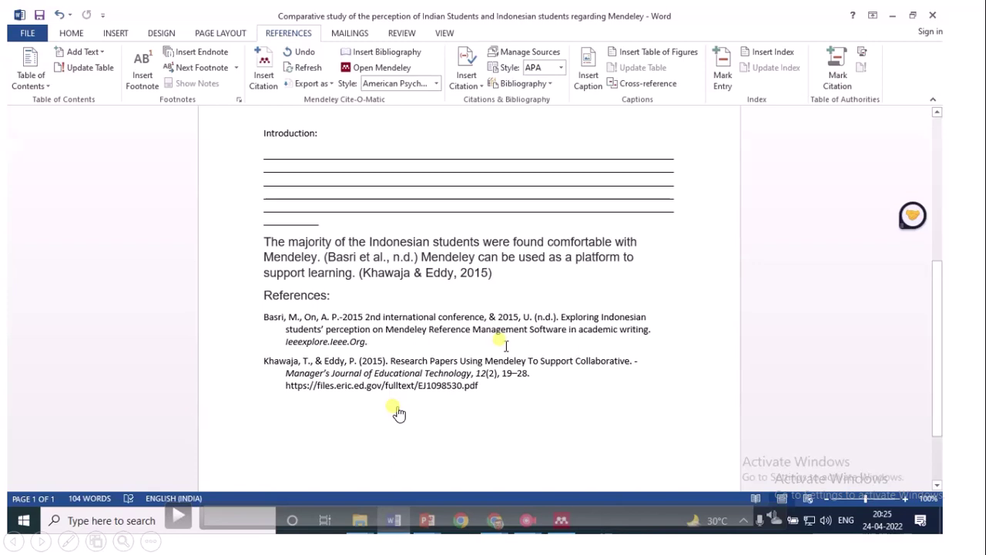
pyautogui.hotkey('alt', 'Tab')
pyautogui.rightClick(255, 208)
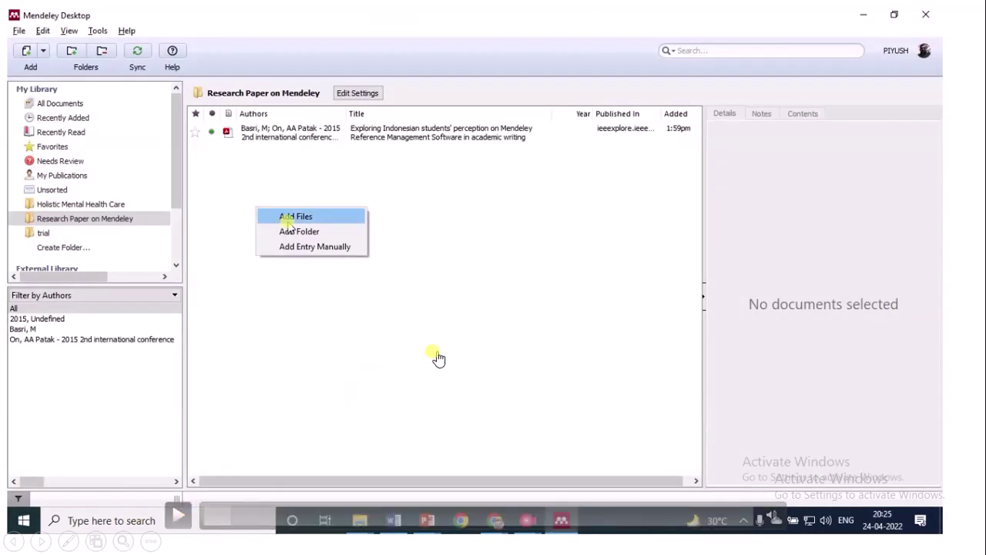
# Present the slide on adding references manually, play and pause the demo video, then exit the show
pyautogui.hotkey('alt', 'Tab')
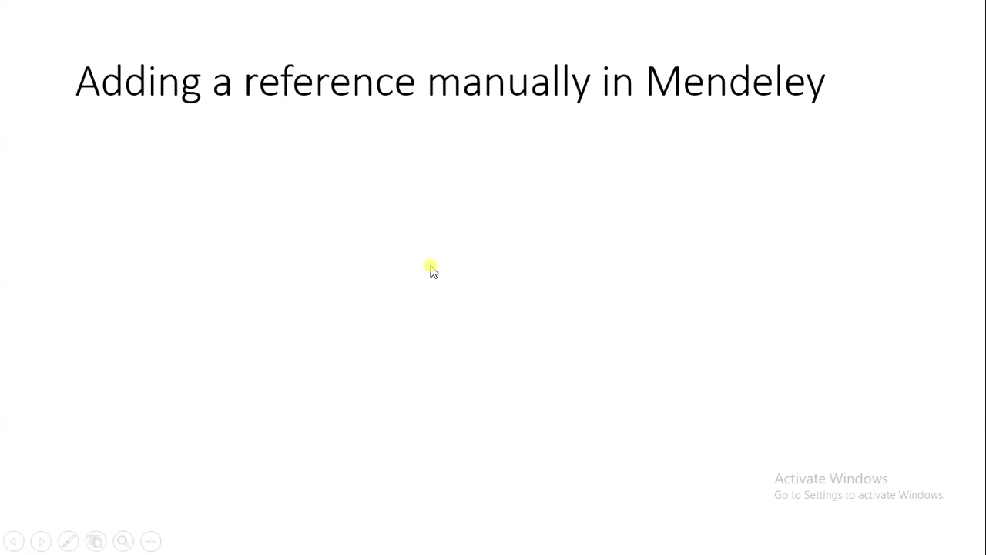
pyautogui.click(315, 289)
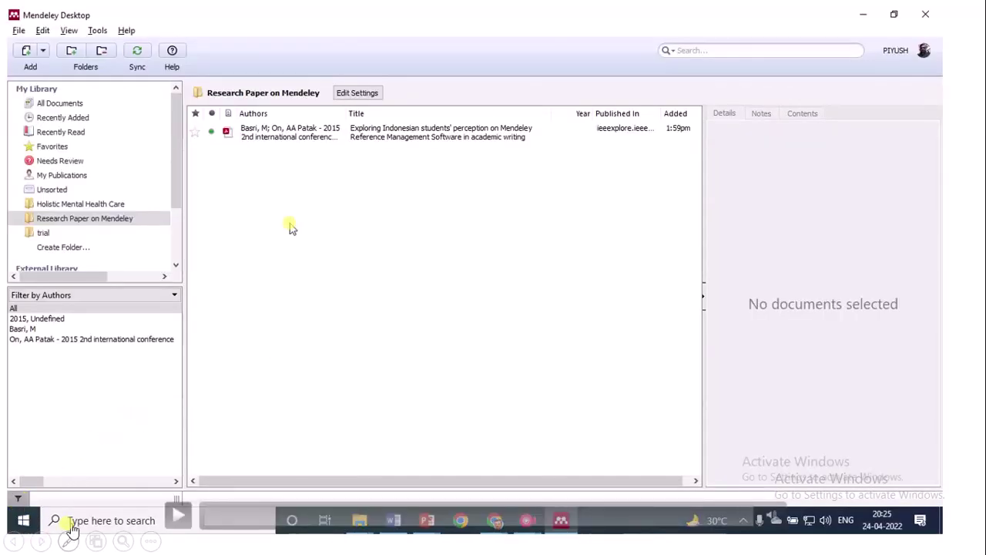
pyautogui.click(177, 513)
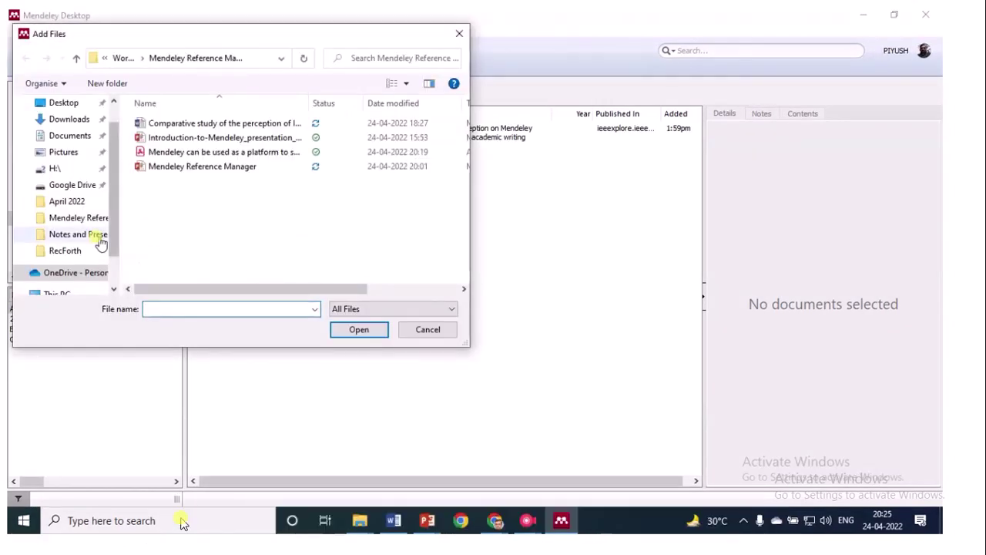
pyautogui.moveTo(601, 359); pyautogui.dragTo(598, 231)
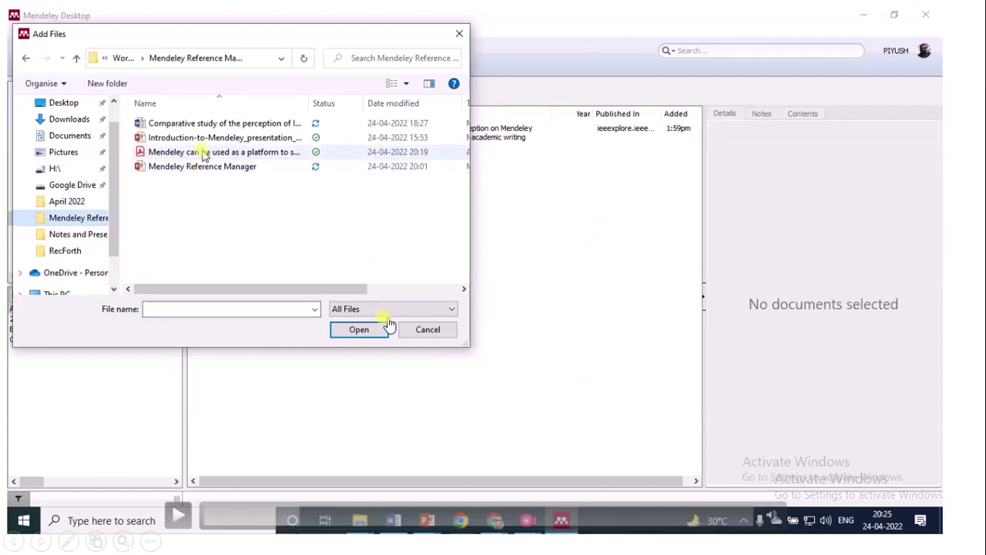
pyautogui.press('Escape')
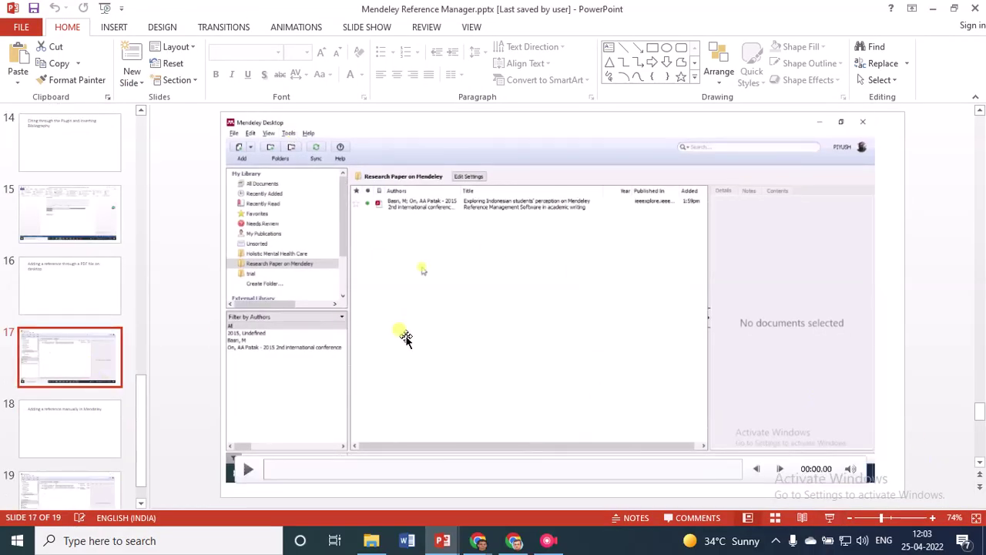
# Play slide 19's demo video up to the citation step, pause it, and start presenting
pyautogui.click(65, 436)
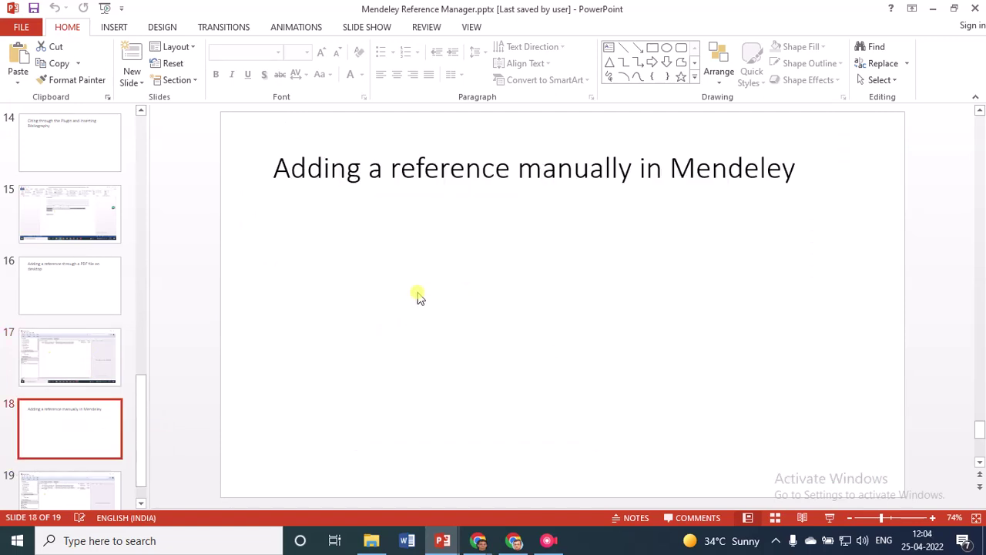
pyautogui.click(66, 495)
pyautogui.click(330, 375)
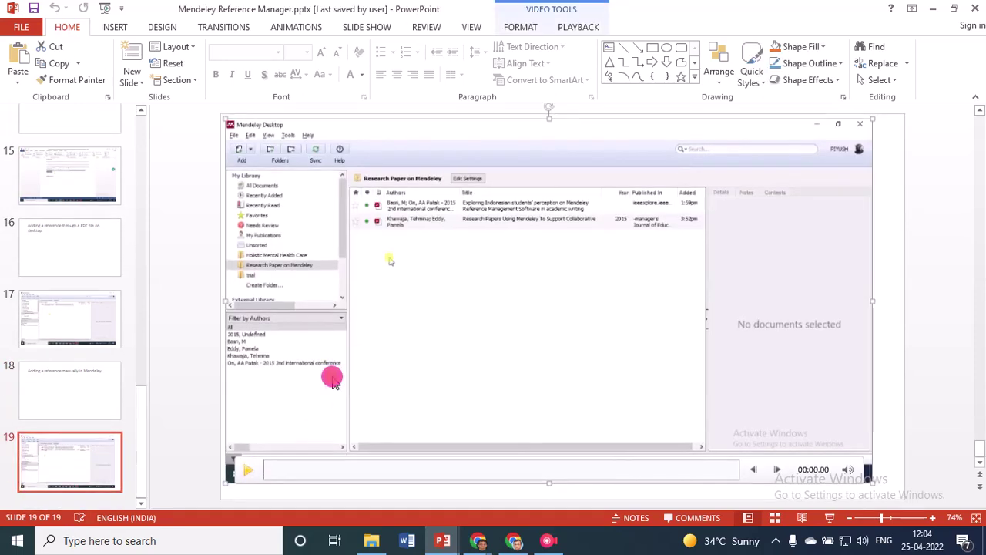
pyautogui.hotkey('alt', 'p')
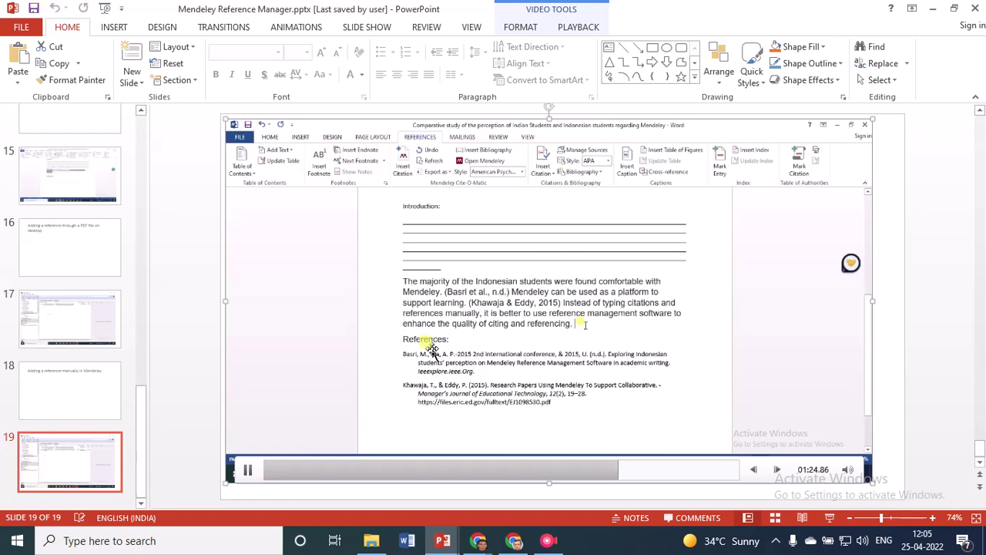
pyautogui.hotkey('alt', 'p')
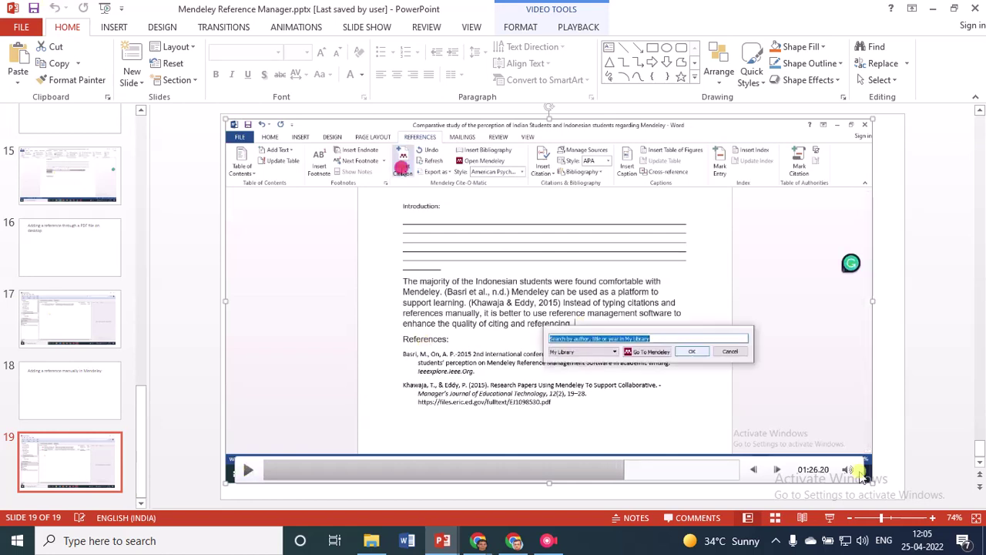
pyautogui.click(826, 516)
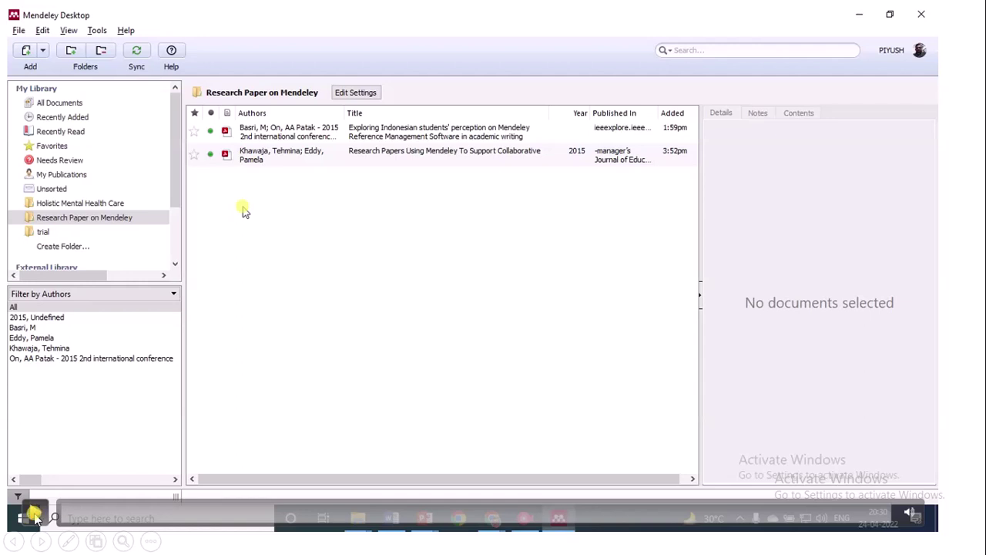
# Start a manually entered reference and set its type to Book
pyautogui.click(243, 212)
pyautogui.rightClick(243, 209)
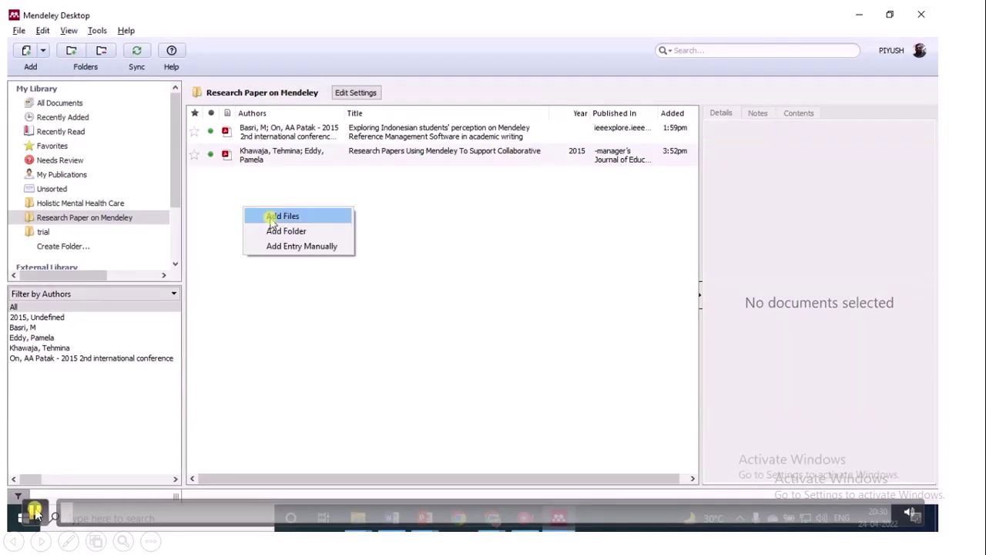
pyautogui.click(290, 248)
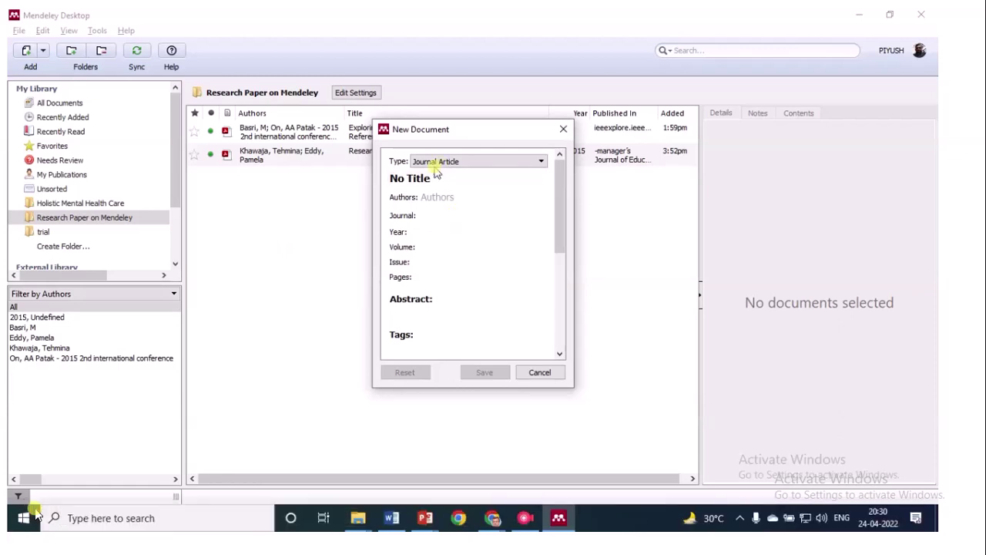
pyautogui.click(475, 163)
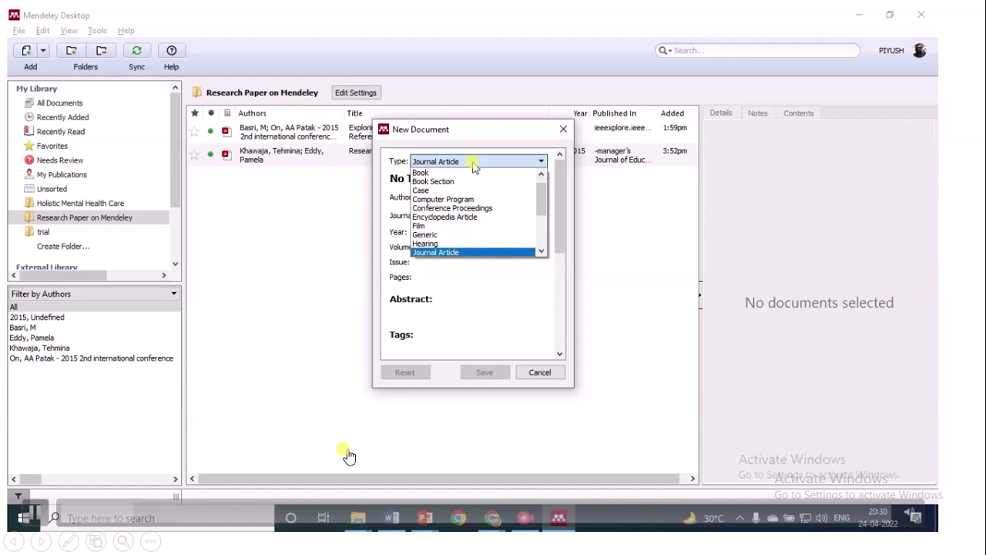
pyautogui.click(421, 172)
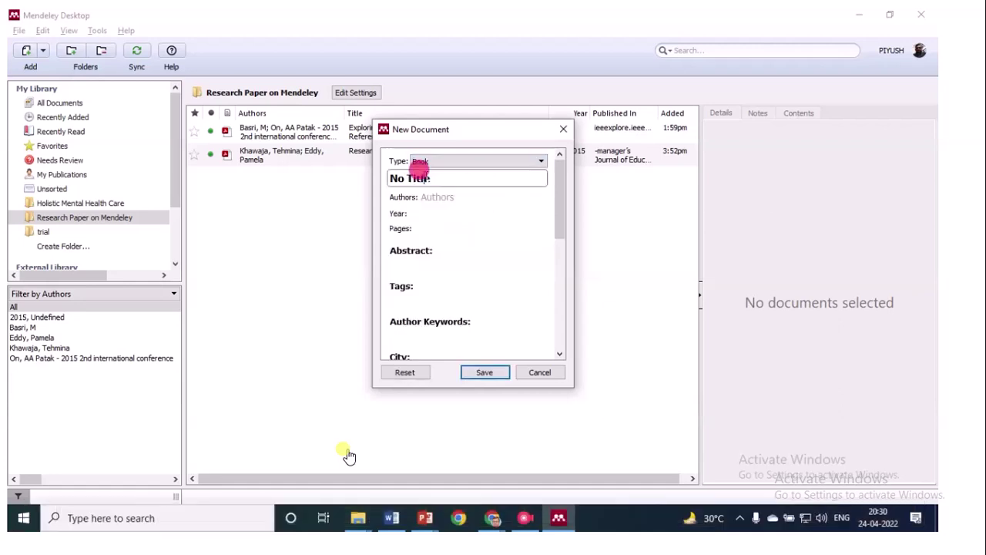
# Title the reference 'How to do research' and add the author's name from the autocomplete suggestion
pyautogui.click(452, 178)
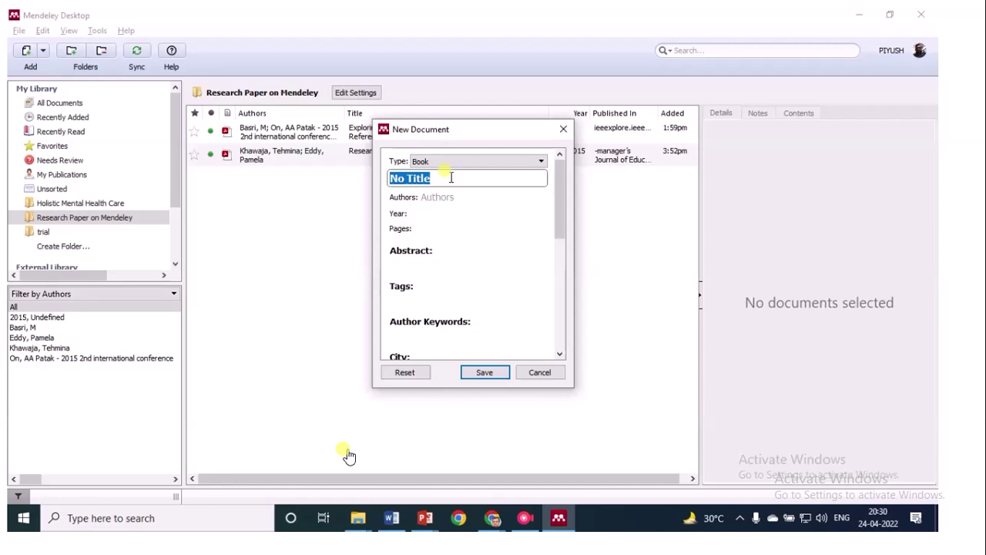
pyautogui.write('How to do')
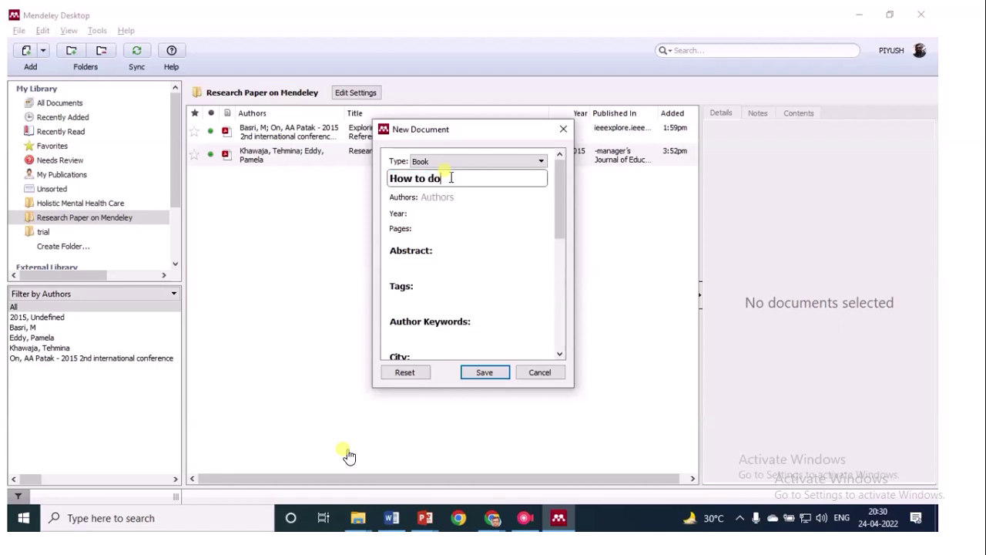
pyautogui.write(' rese')
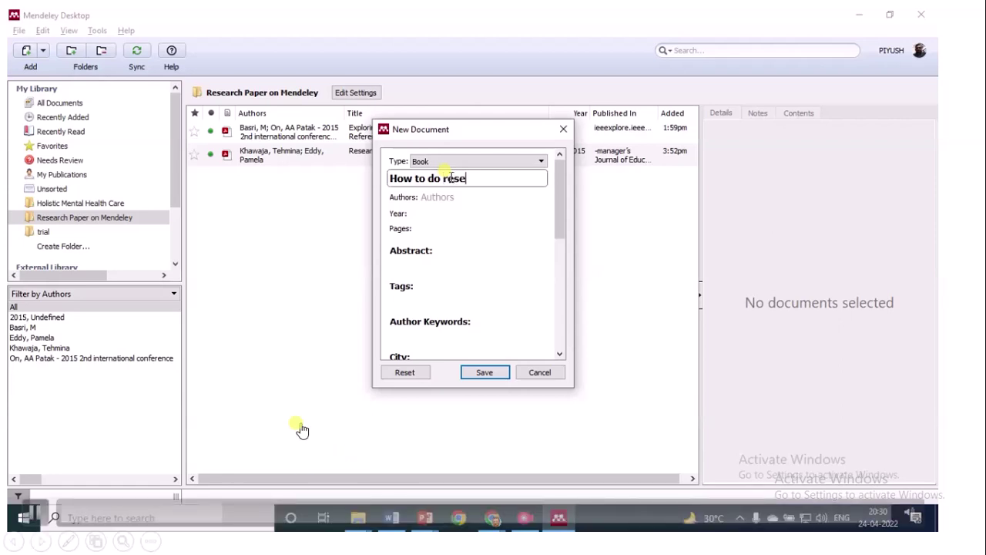
pyautogui.write('arch')
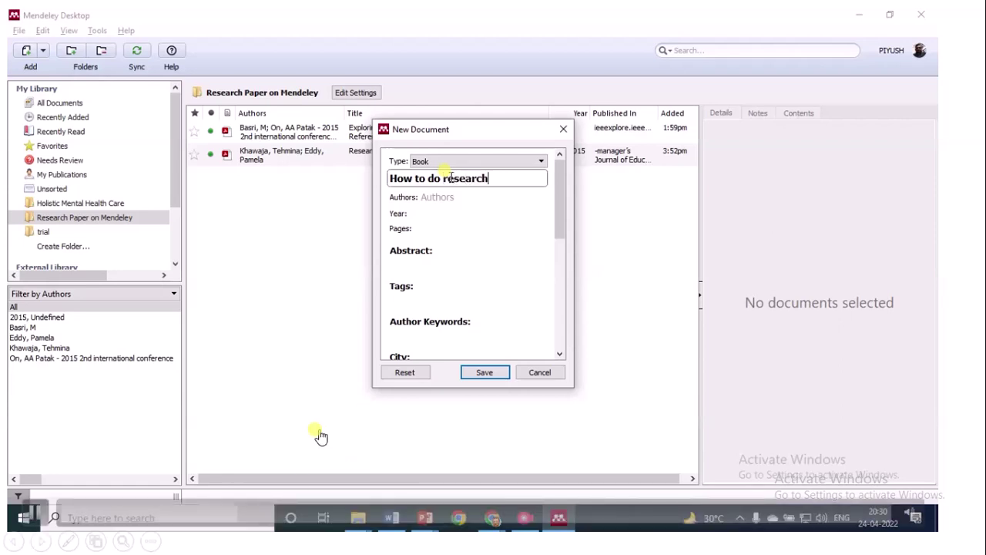
pyautogui.click(466, 200)
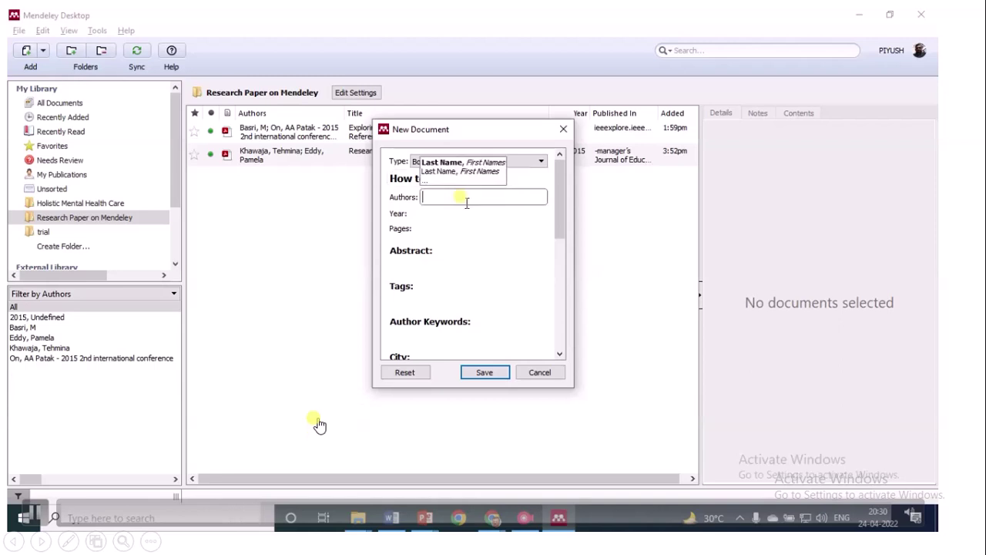
pyautogui.write('piy')
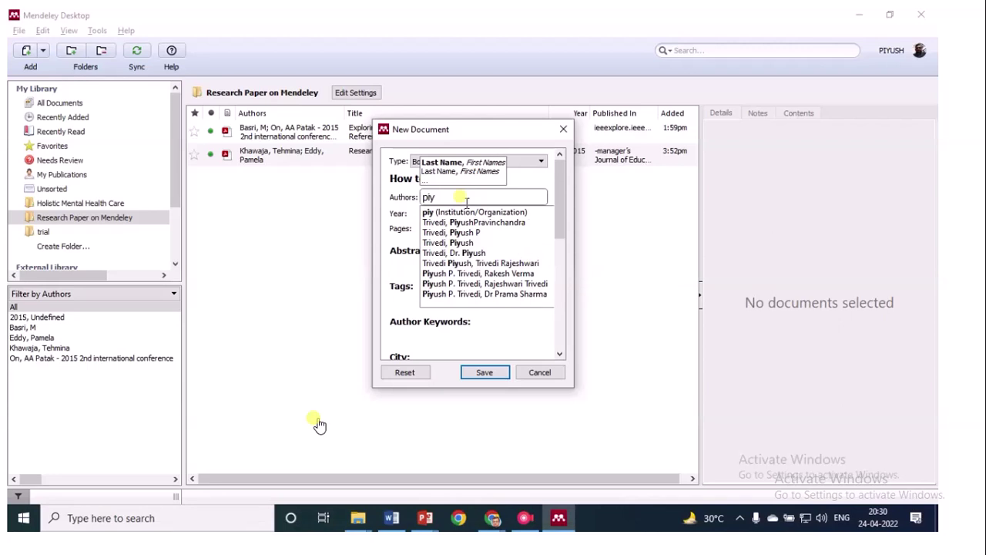
pyautogui.write('ush')
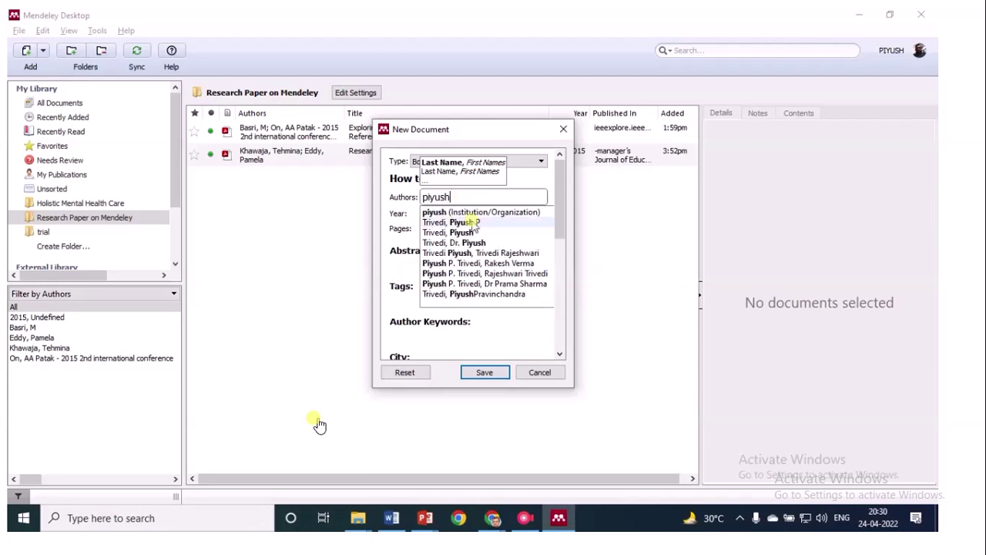
pyautogui.click(463, 233)
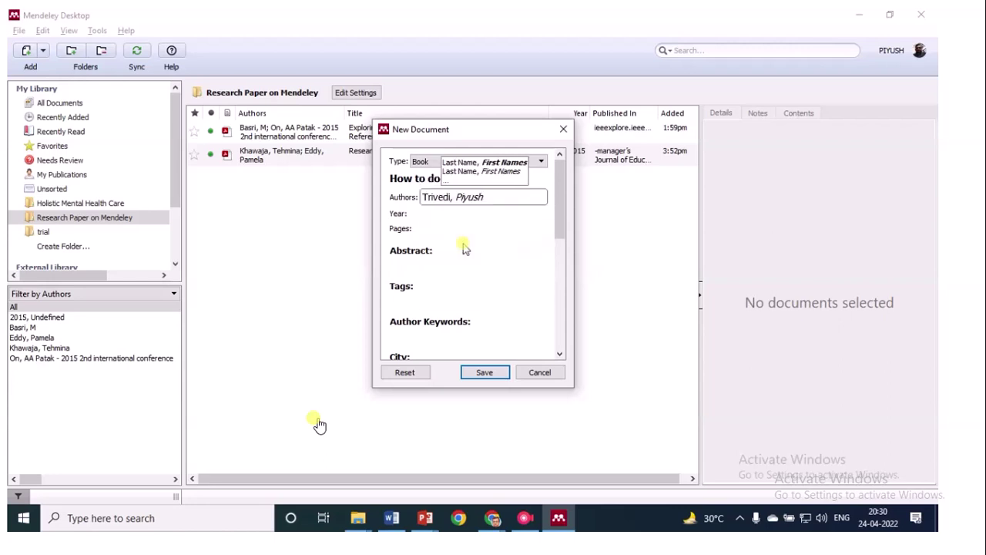
pyautogui.press('Tab')
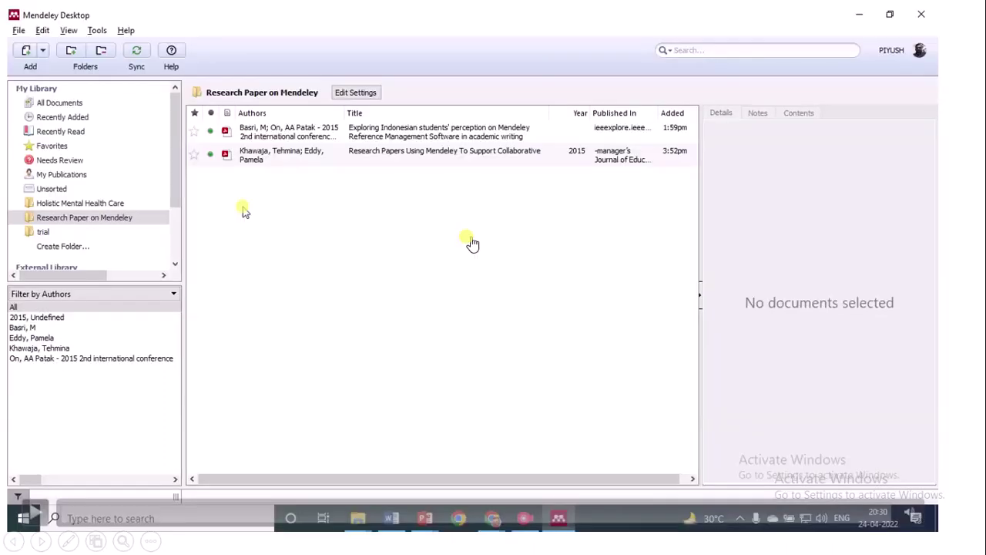
# End the slide show, close PowerPoint, minimise all windows, and dismiss the presenting notification
pyautogui.press('Escape')
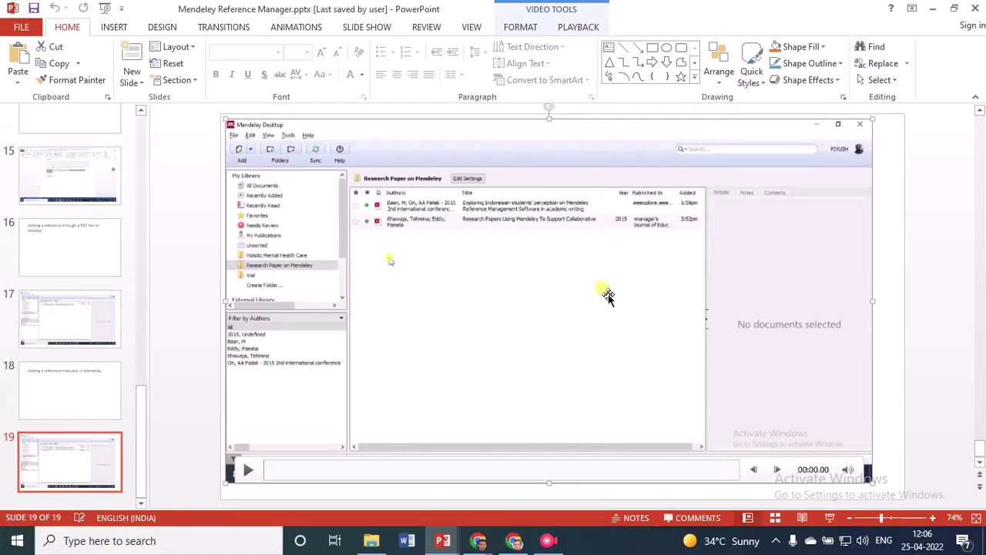
pyautogui.click(968, 11)
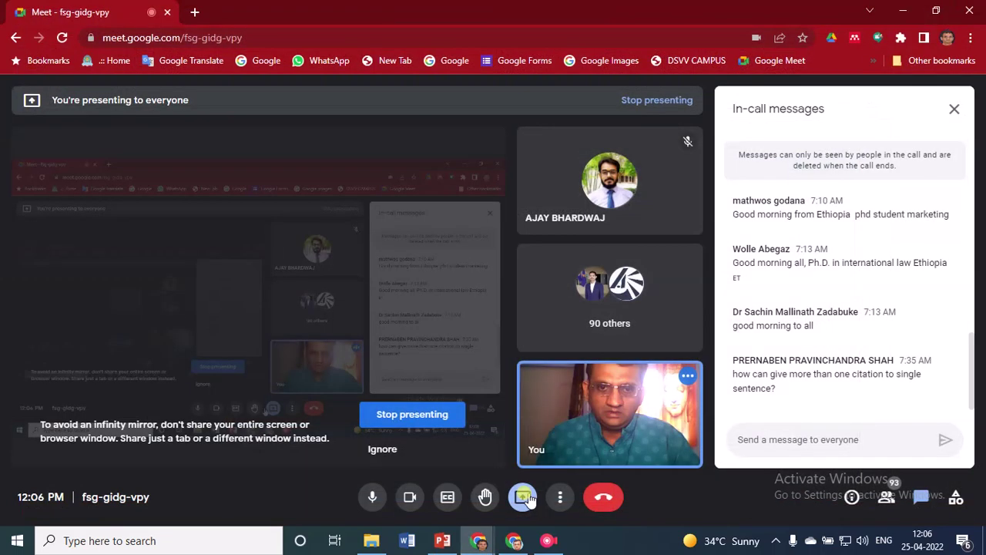
pyautogui.click(523, 495)
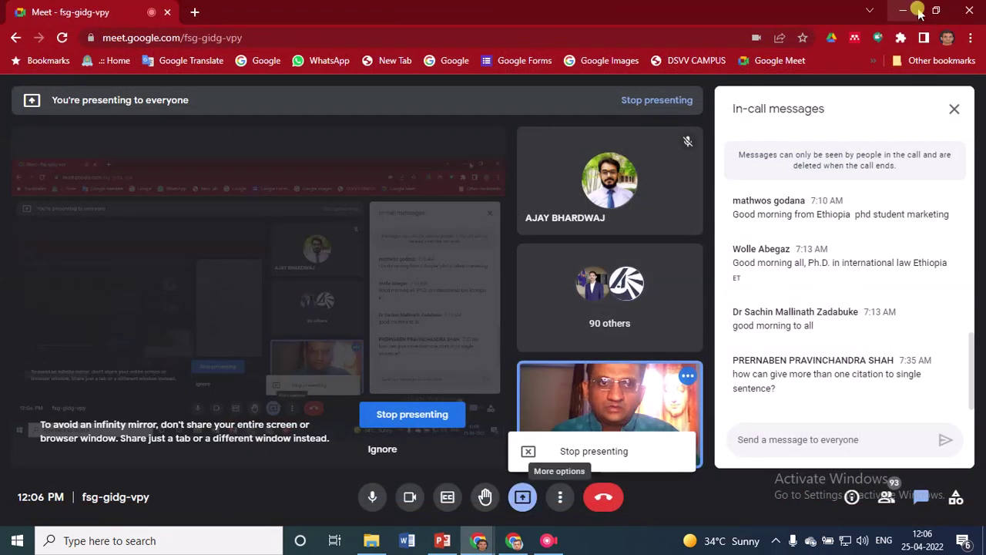
pyautogui.click(903, 11)
pyautogui.click(904, 13)
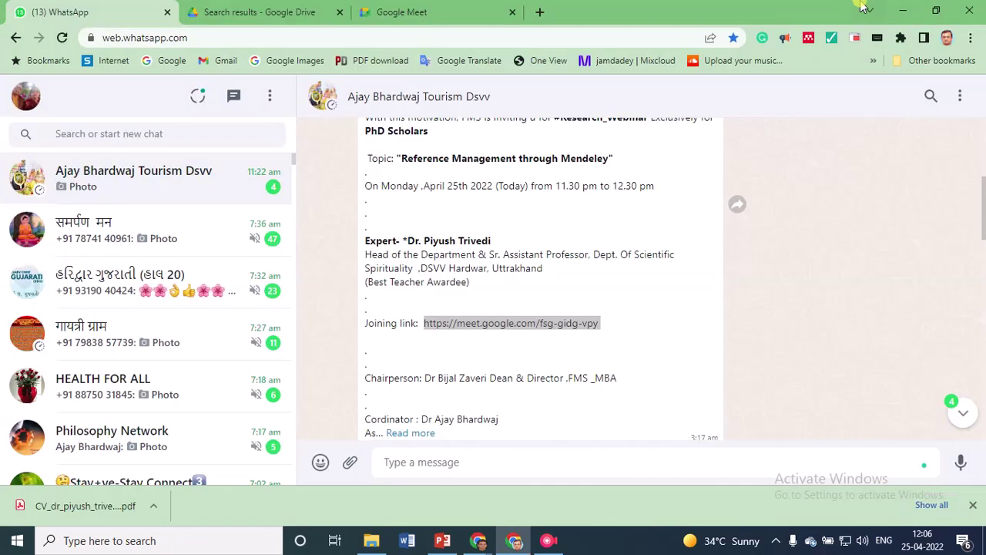
pyautogui.press('super+d')
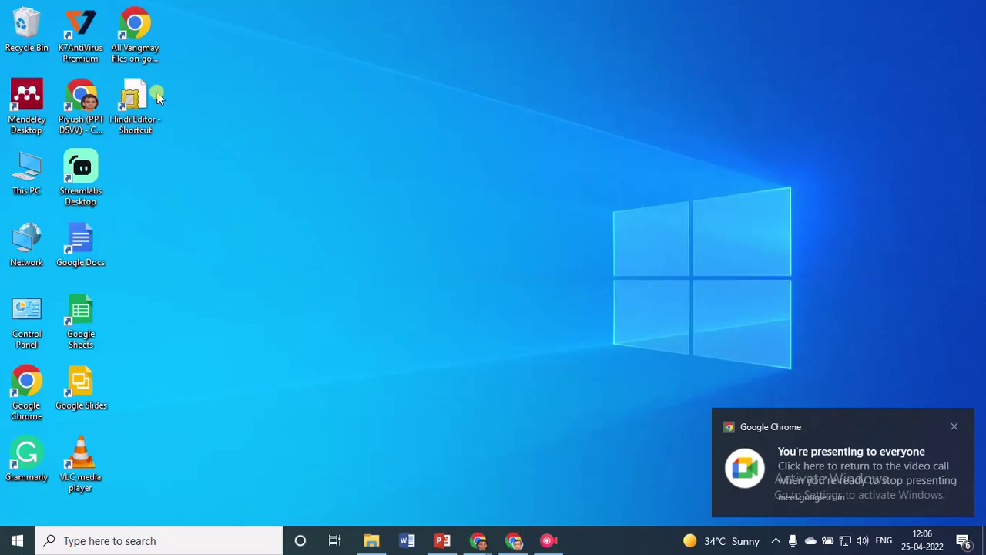
pyautogui.click(31, 107)
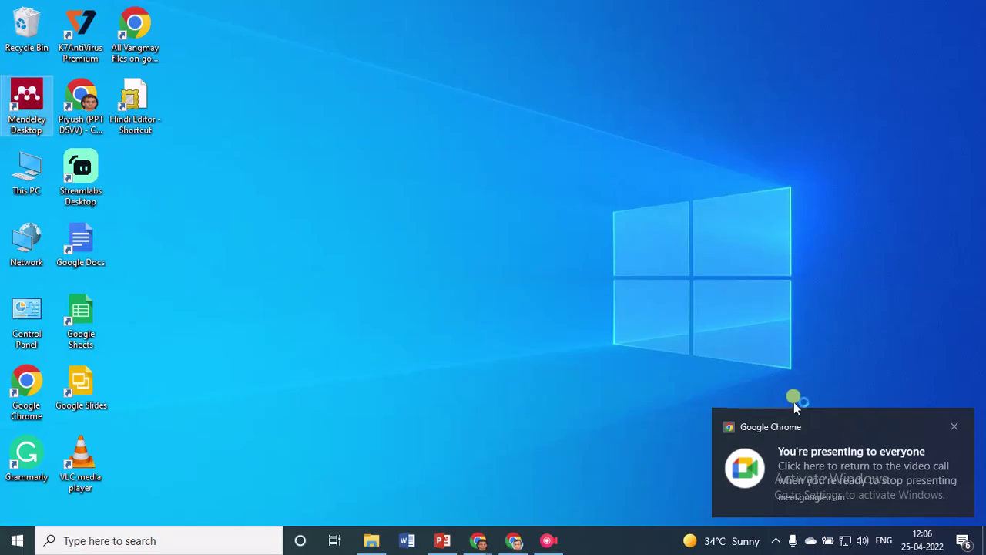
pyautogui.click(954, 427)
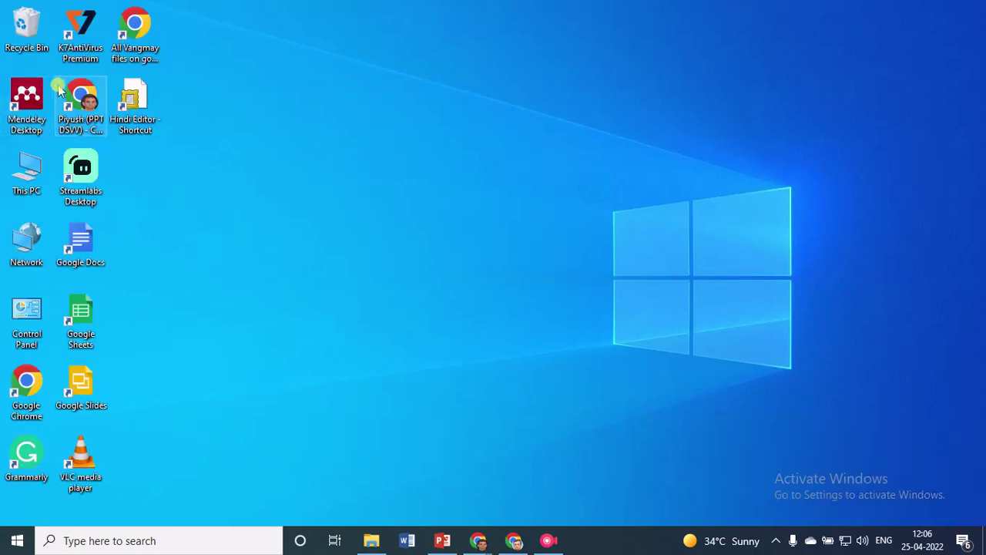
# Launch Mendeley Desktop maximised and show the Research Paper on Mendeley folder's references
pyautogui.doubleClick(58, 91)
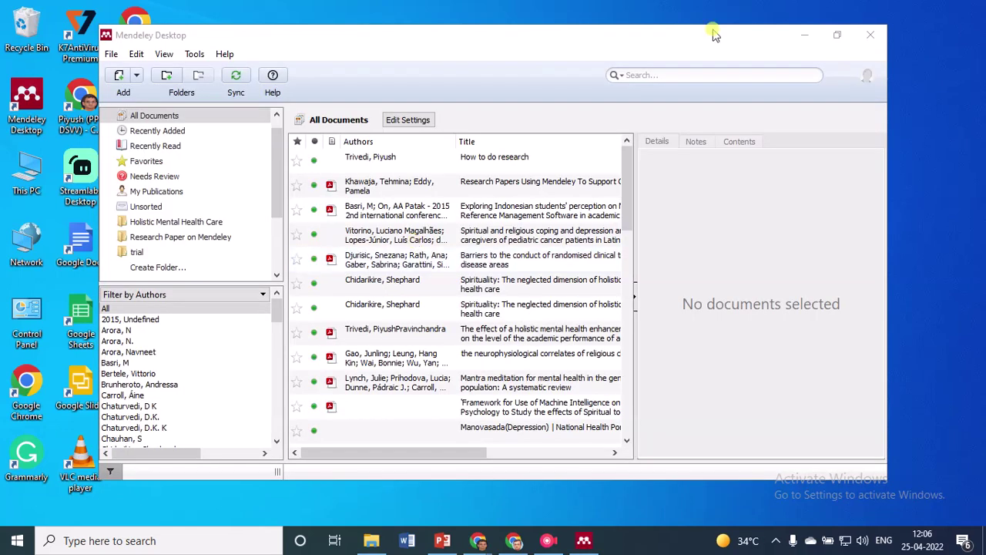
pyautogui.click(714, 35)
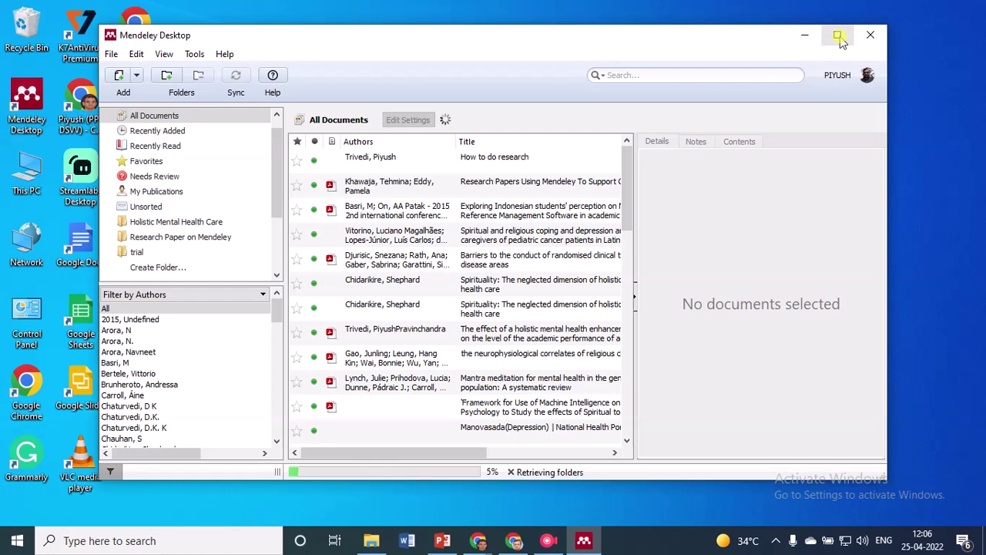
pyautogui.click(838, 37)
pyautogui.click(107, 209)
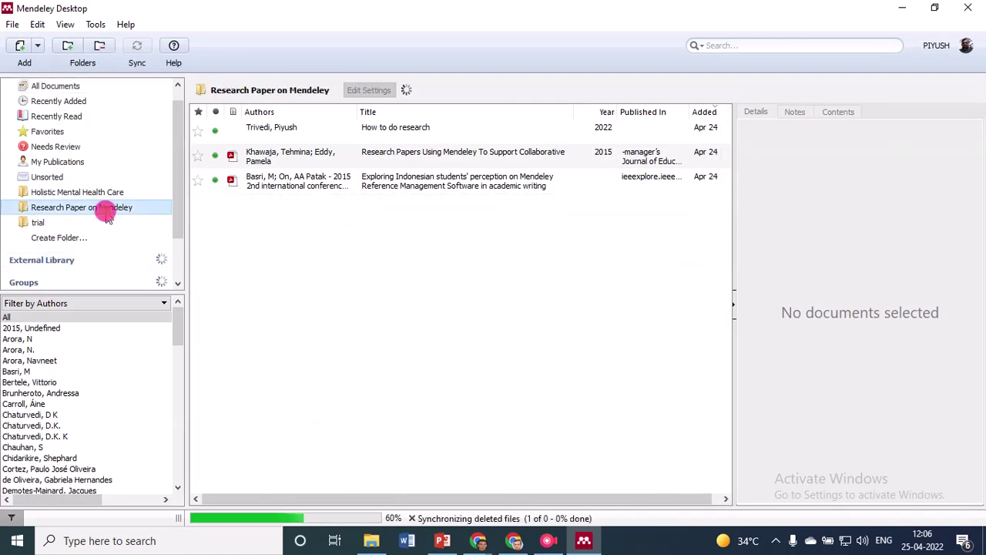
pyautogui.click(293, 156)
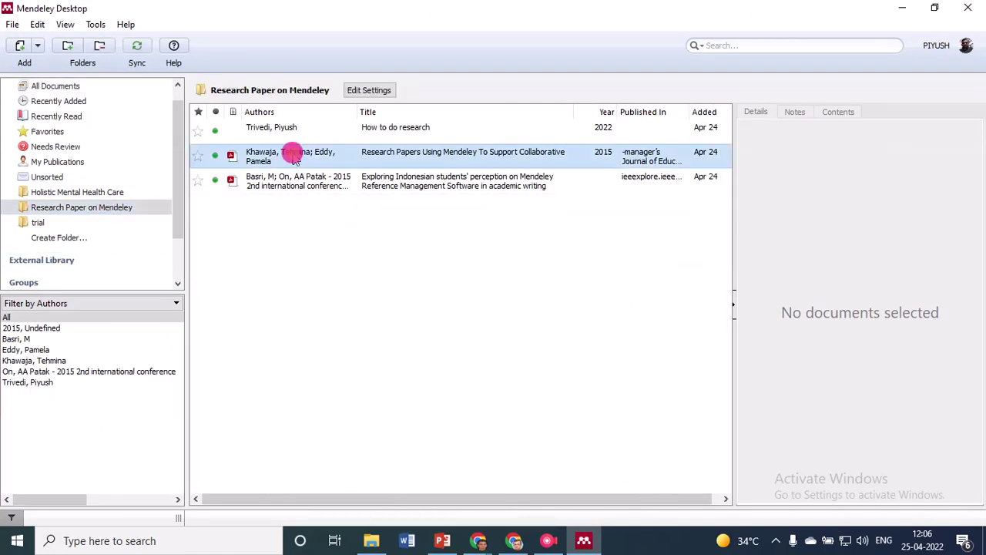
pyautogui.keyDown('shift'); pyautogui.click(293, 185); pyautogui.keyUp('shift')
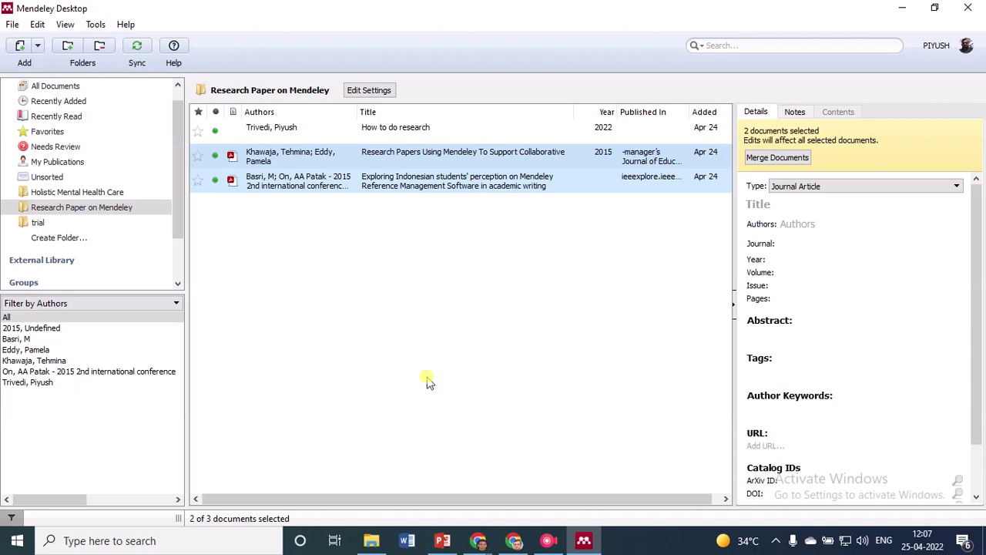
pyautogui.click(434, 299)
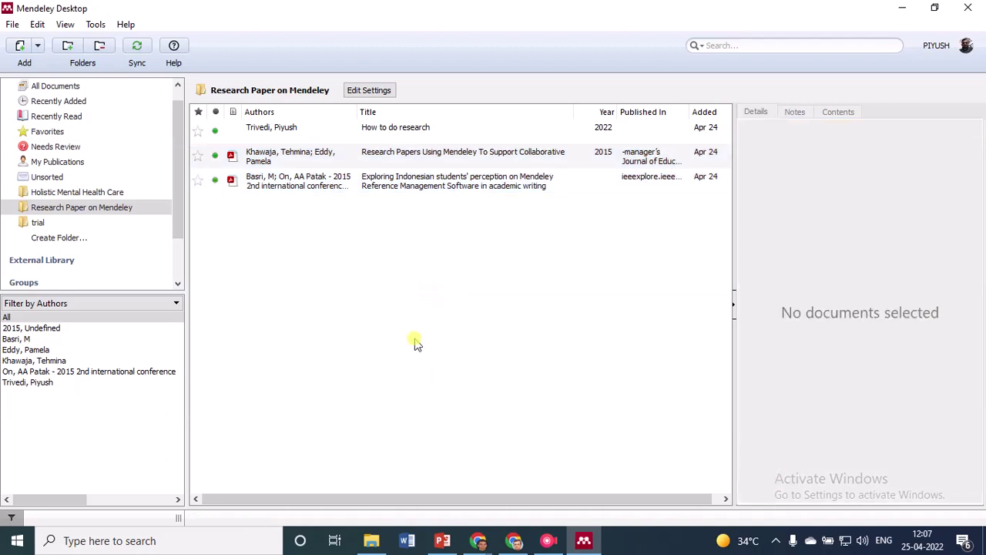
# Browse Mendeley's Tools, Edit and Help menus, then close them
pyautogui.hotkey('alt', 'Tab')
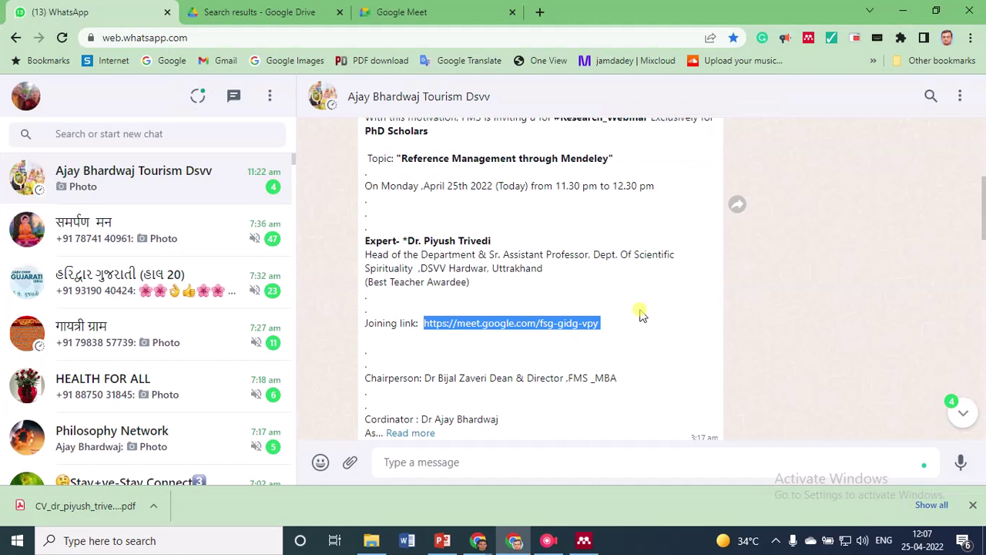
pyautogui.hotkey('alt', 'Tab')
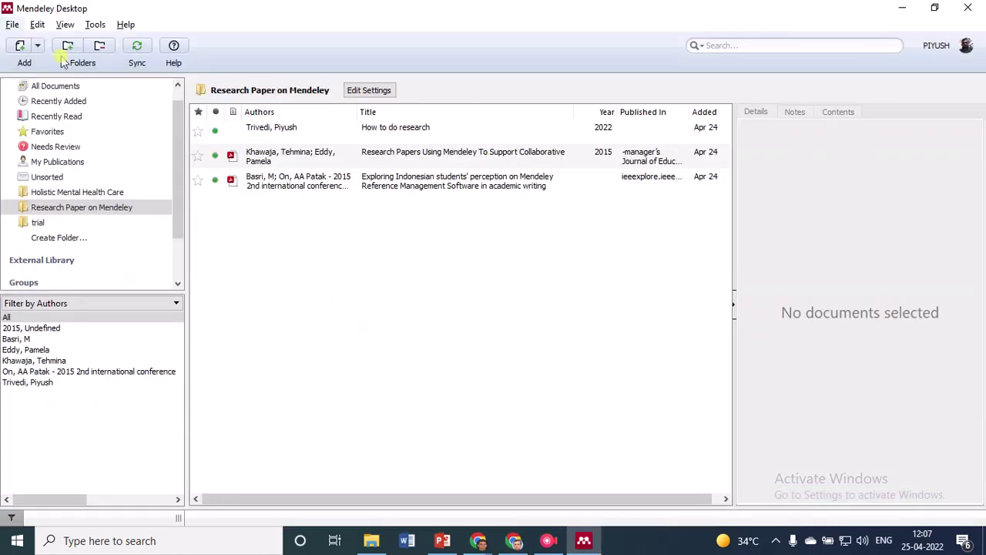
pyautogui.click(94, 25)
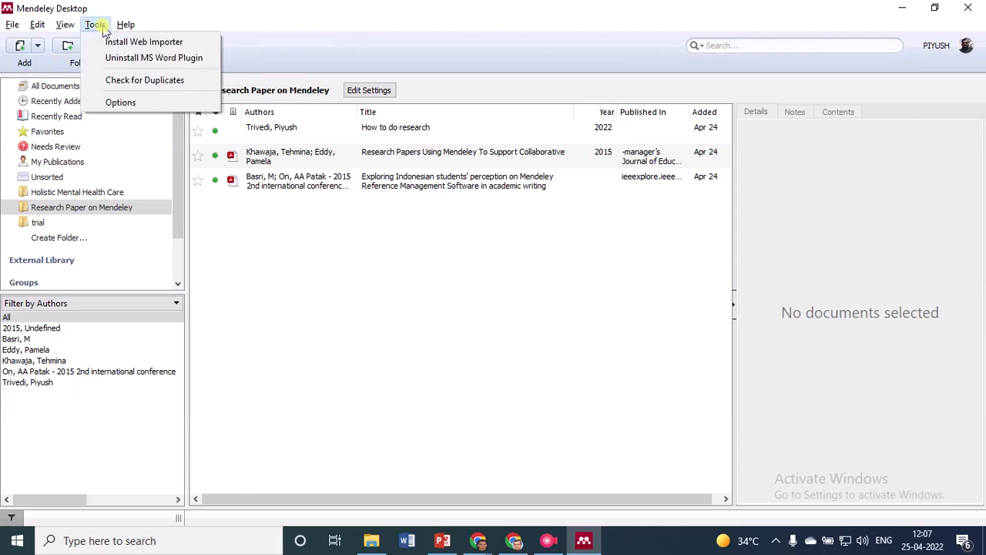
pyautogui.moveTo(68, 27)
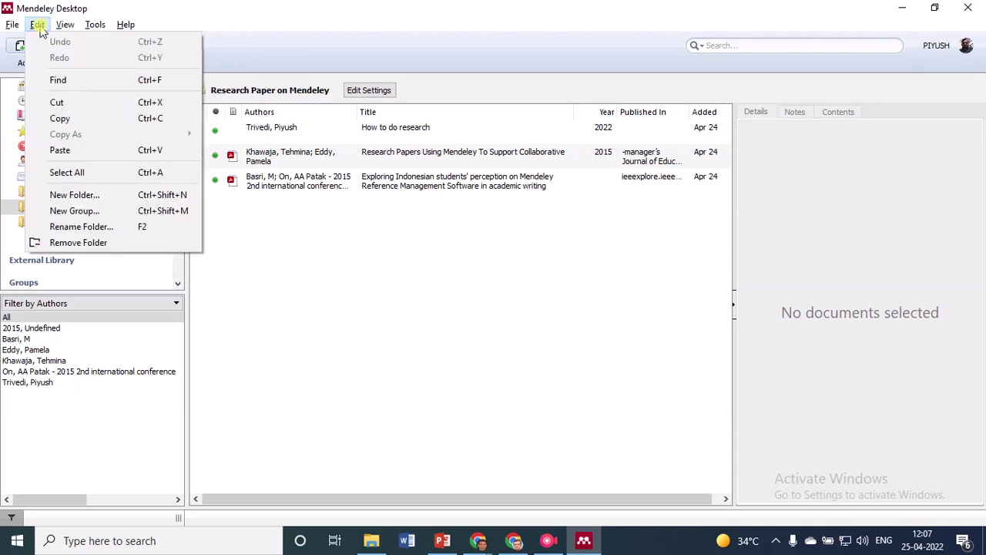
pyautogui.moveTo(104, 30)
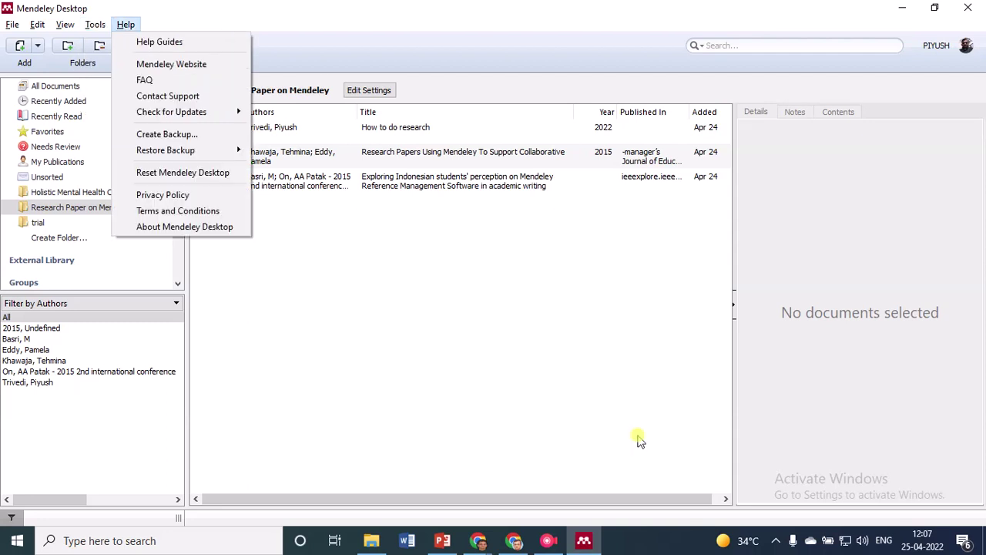
pyautogui.click(560, 367)
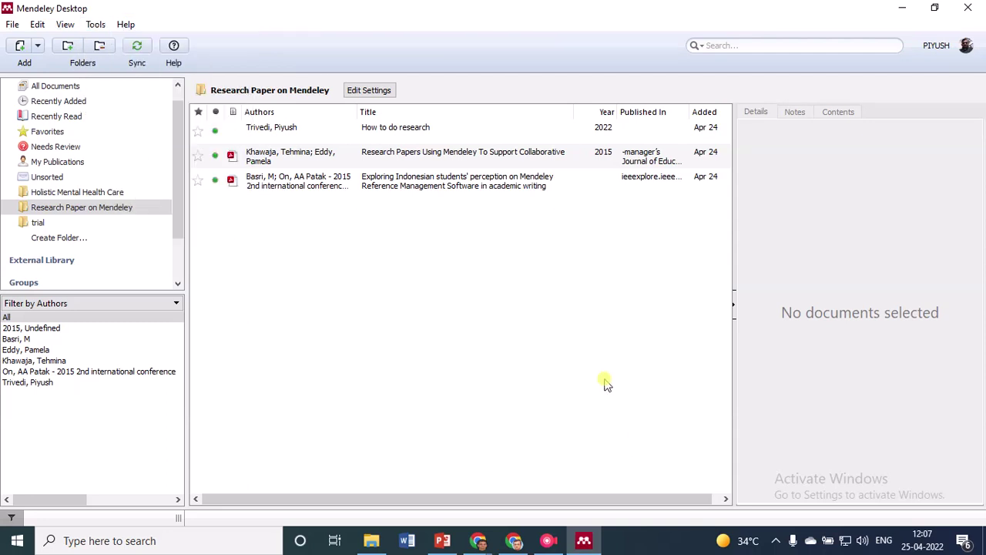
# Cycle through the Mendeley, WhatsApp and Chrome windows, ending on the Google Meet call
pyautogui.click(582, 543)
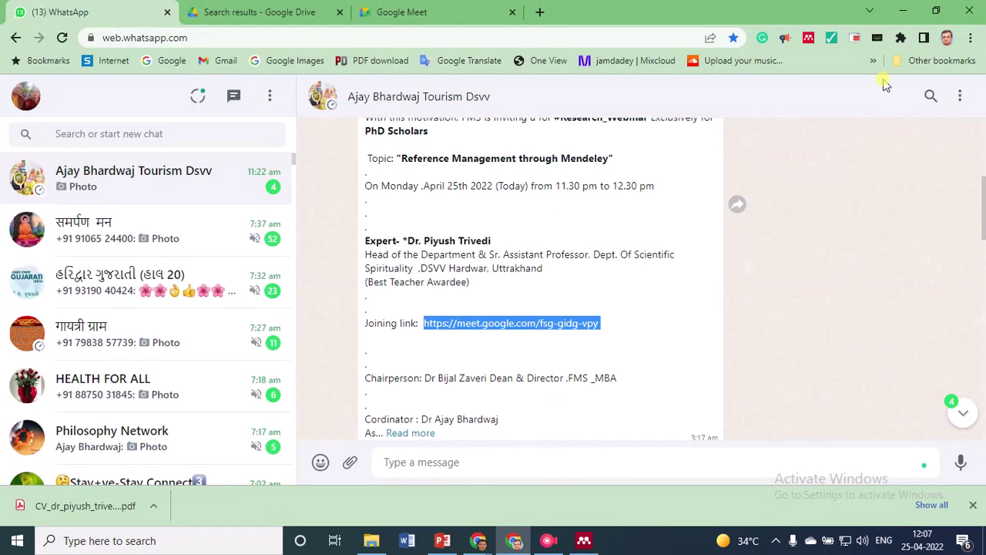
pyautogui.click(902, 11)
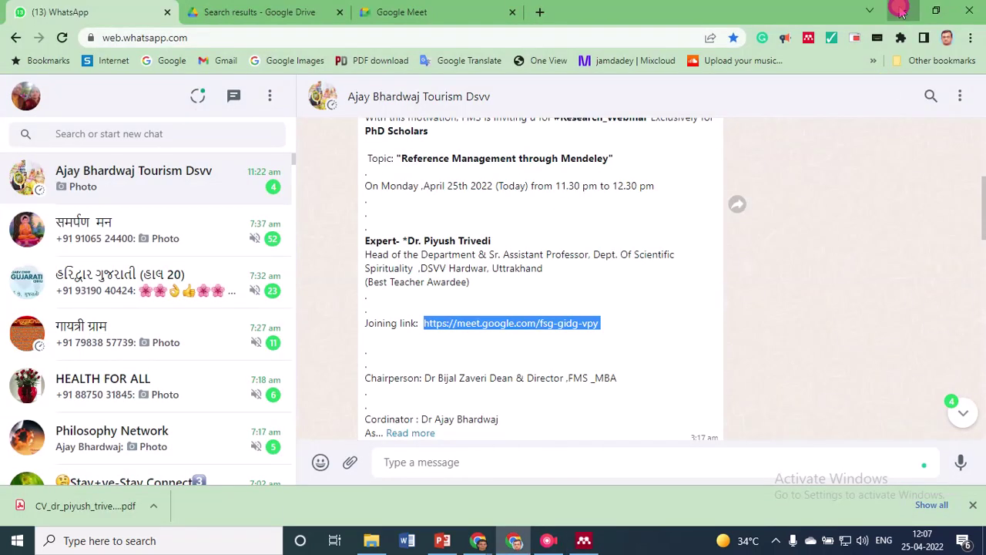
pyautogui.click(584, 540)
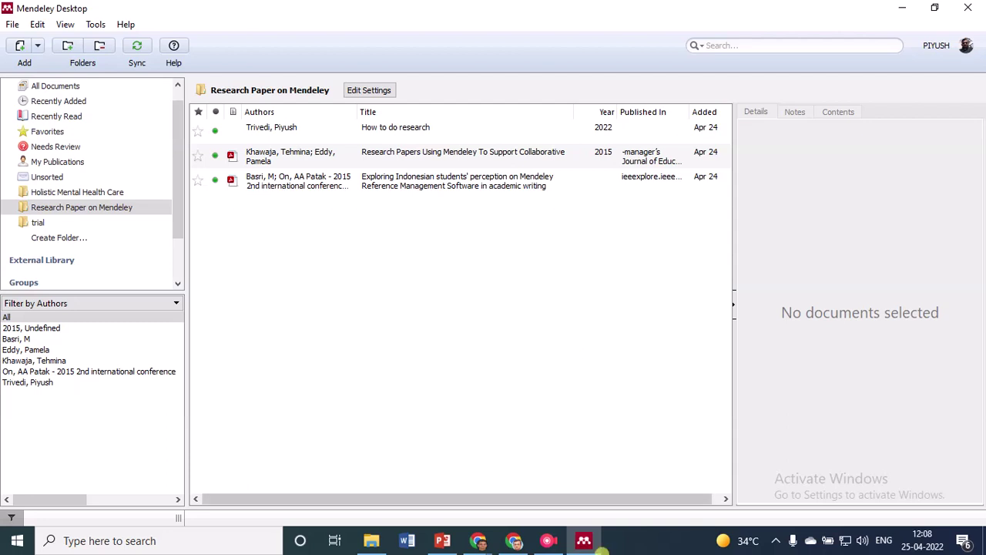
pyautogui.click(585, 541)
pyautogui.click(584, 540)
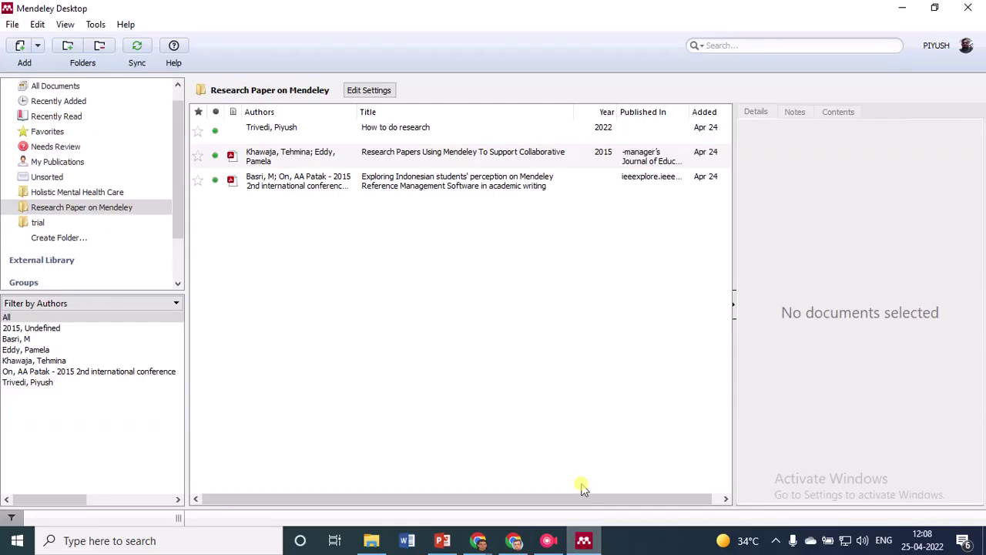
pyautogui.click(524, 543)
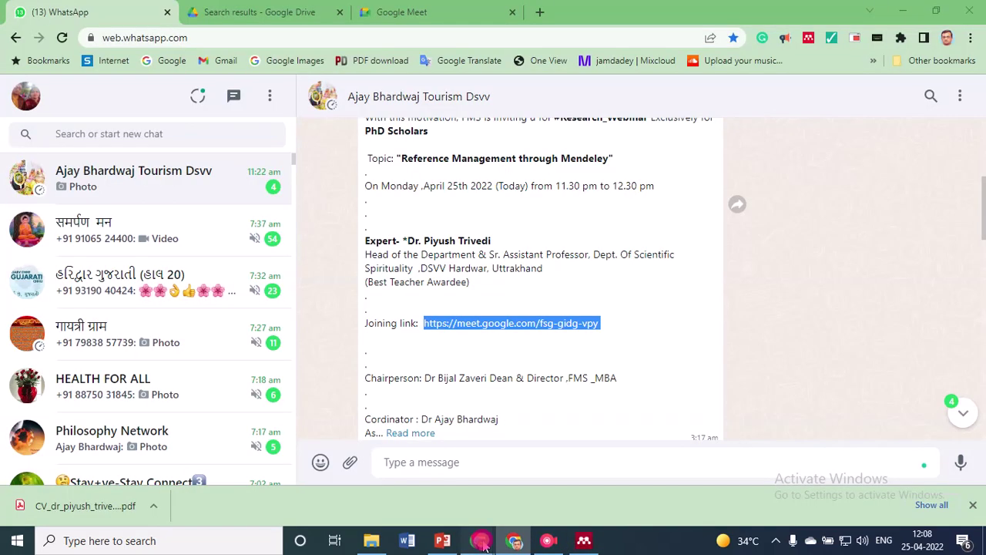
pyautogui.click(481, 541)
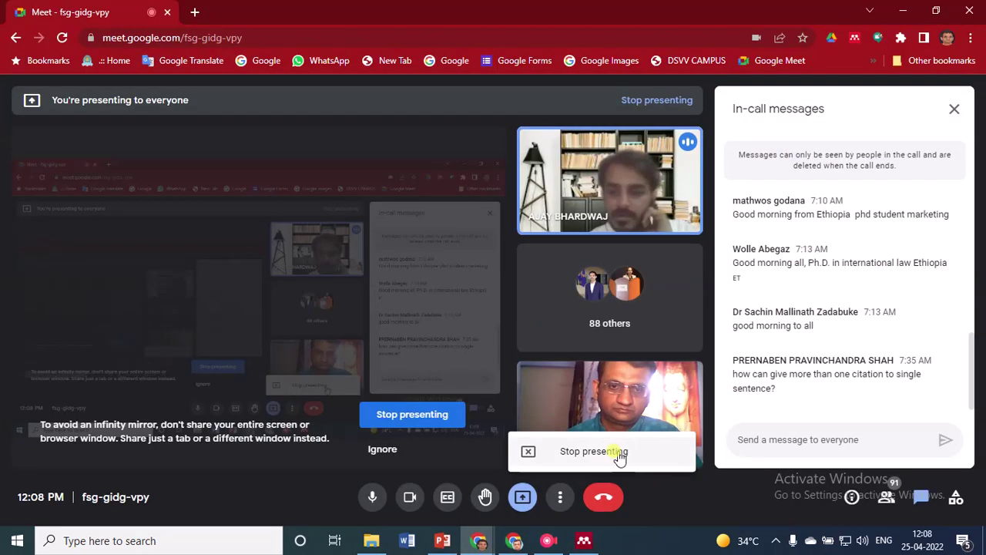
# Stop presenting the screen and dismiss the raised-hand notification
pyautogui.click(593, 452)
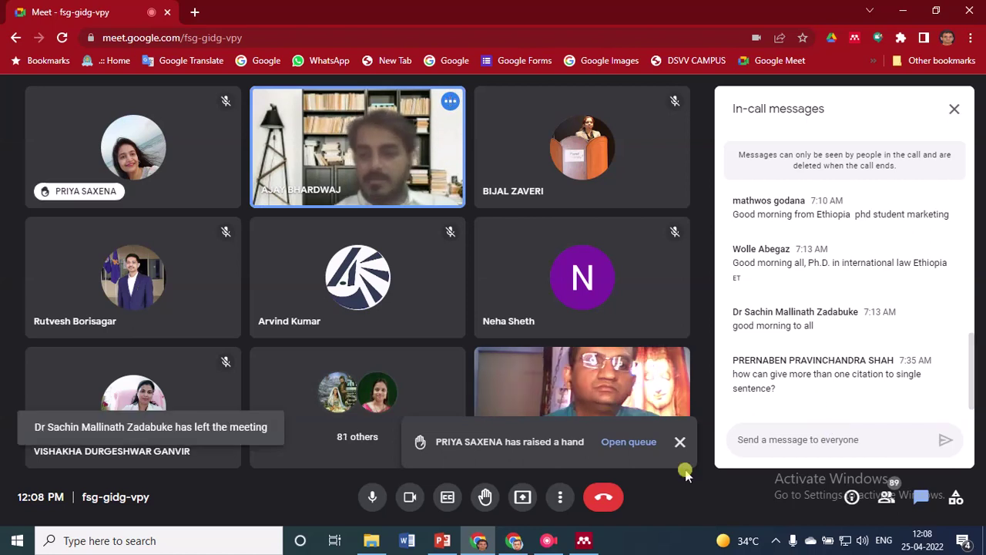
pyautogui.click(677, 443)
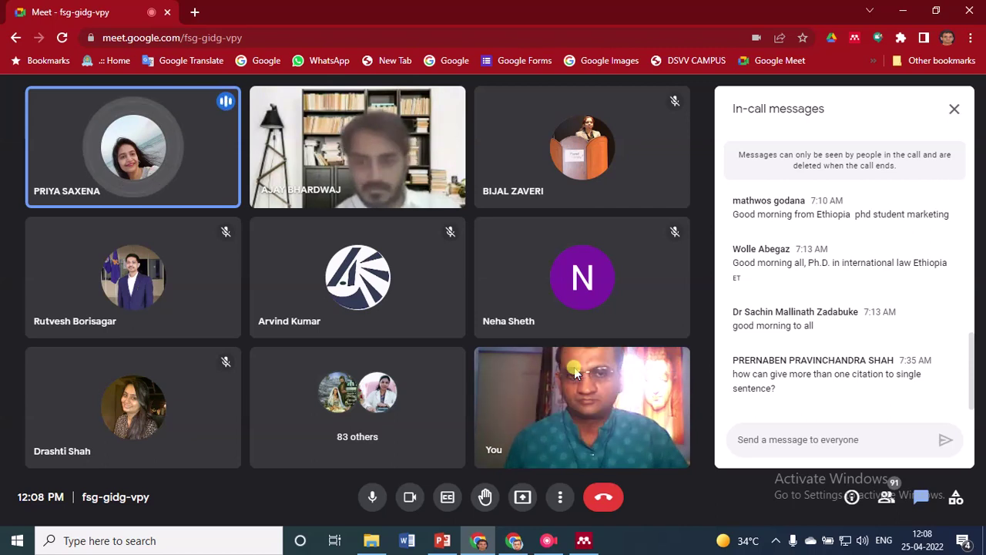
pyautogui.moveTo(624, 431)
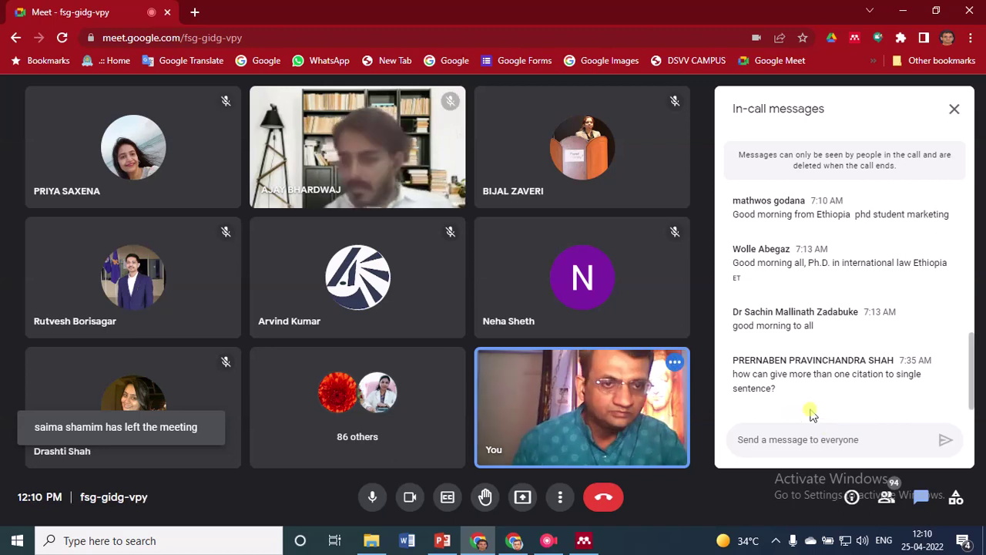
# Switch from the Meet chat to Microsoft Word's start screen
pyautogui.moveTo(607, 422)
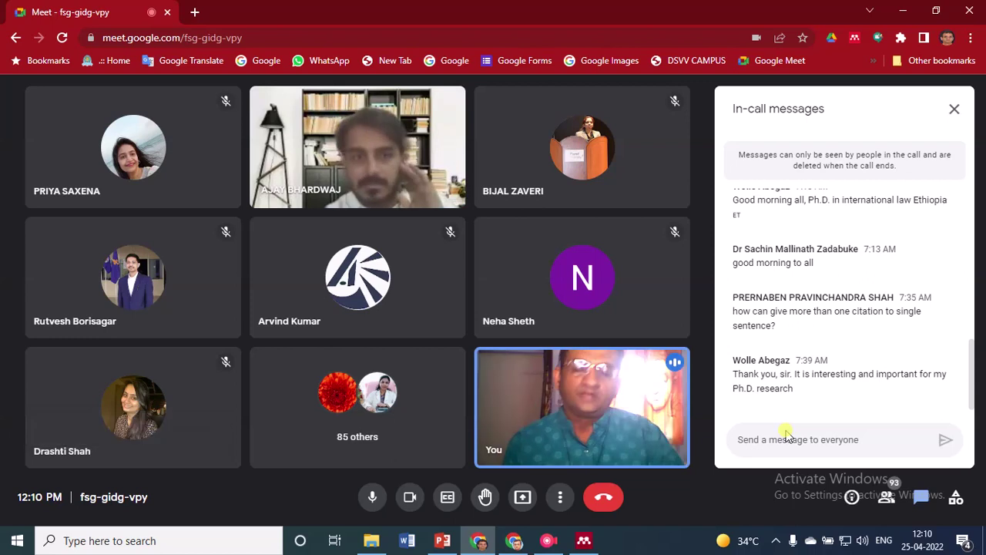
pyautogui.moveTo(571, 396)
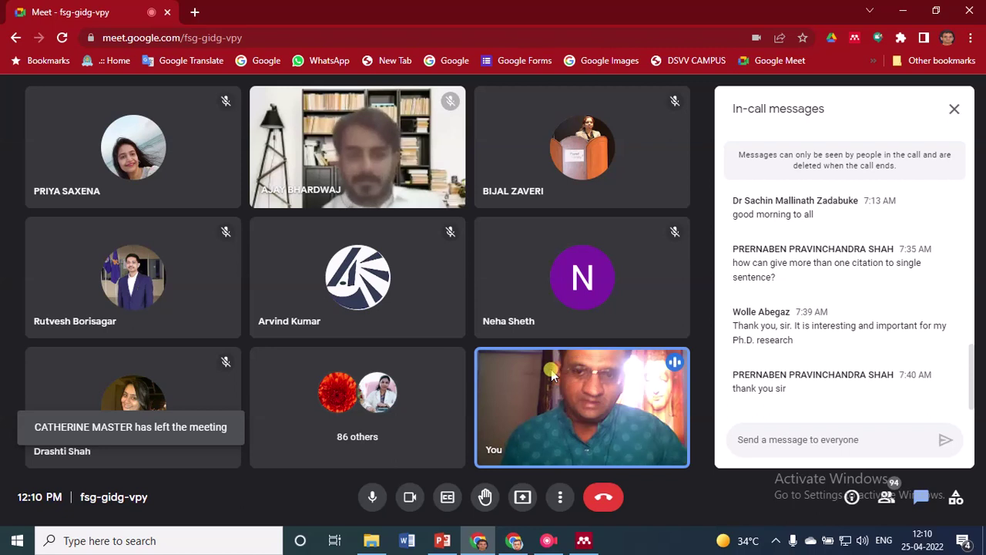
pyautogui.click(405, 536)
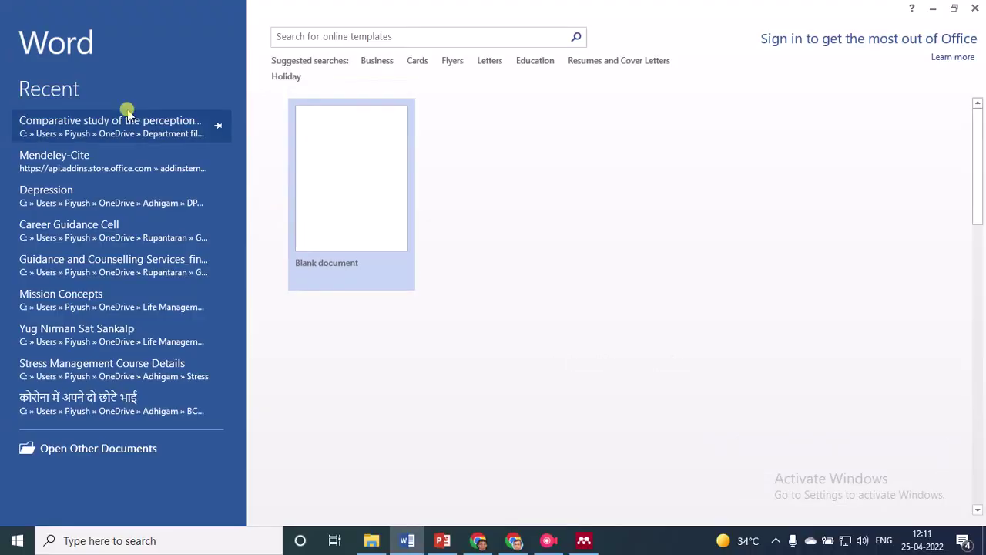
# Dismiss the activation prompt, open and skim the Comparative study paper, then return to Meet
pyautogui.press('Escape')
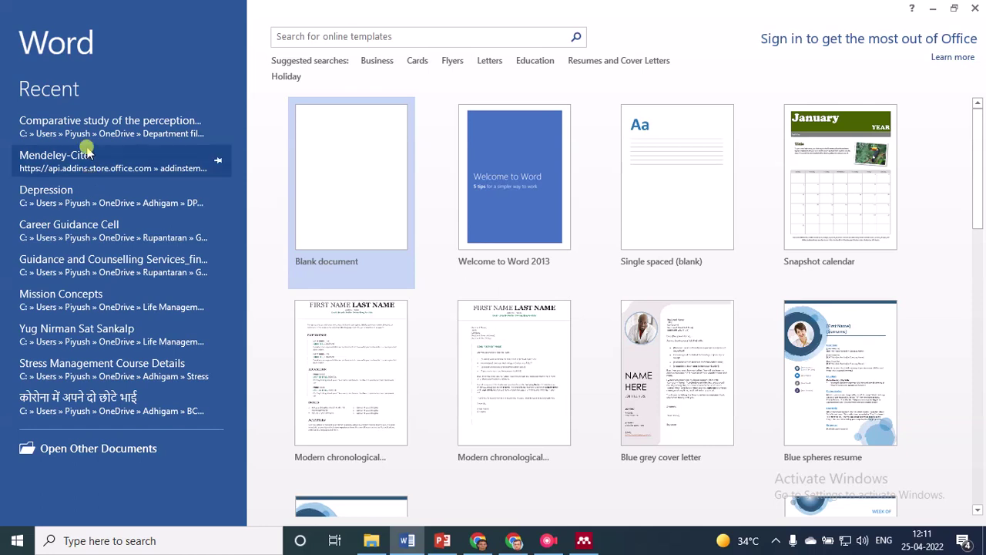
pyautogui.click(87, 154)
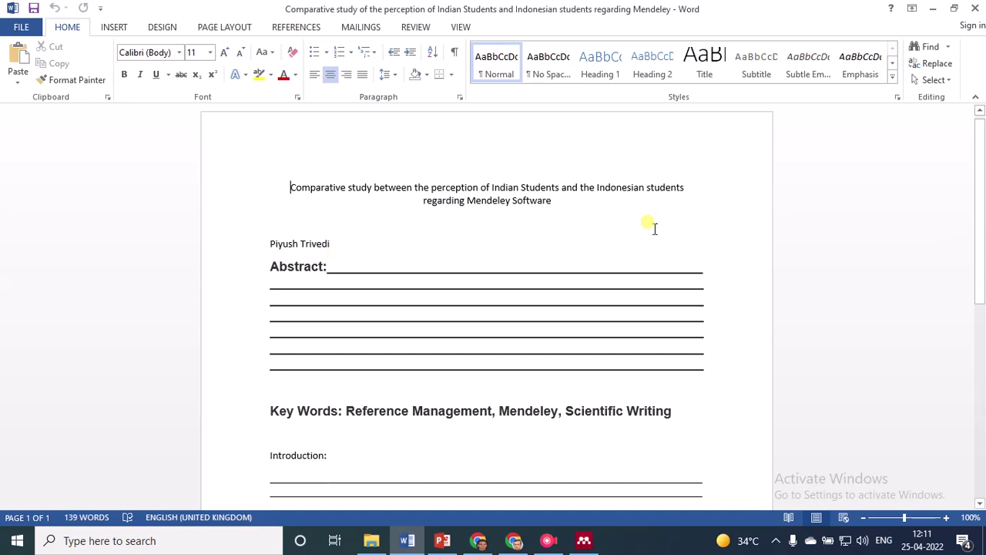
pyautogui.scroll(-3, 983, 232)
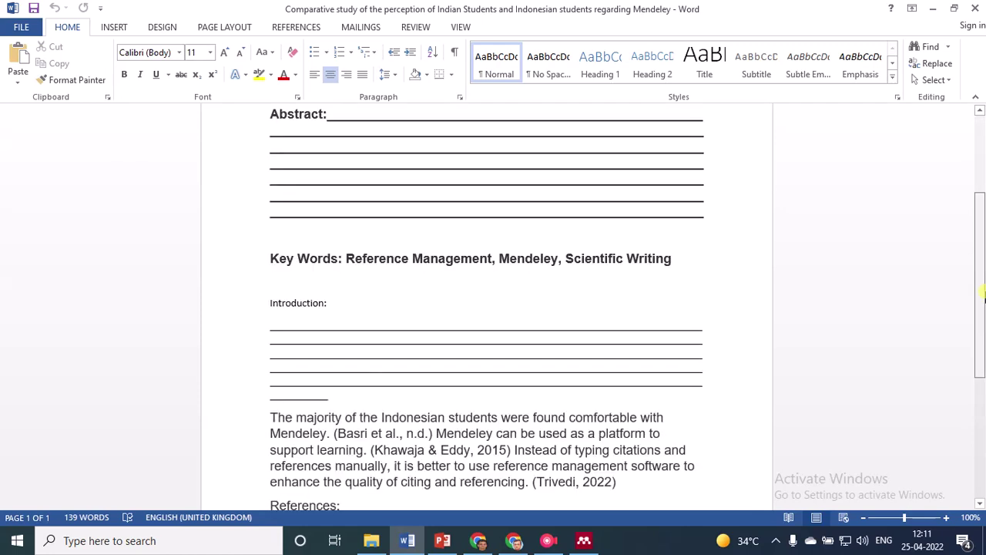
pyautogui.scroll(1, 528, 363)
pyautogui.hotkey('alt', 'Tab')
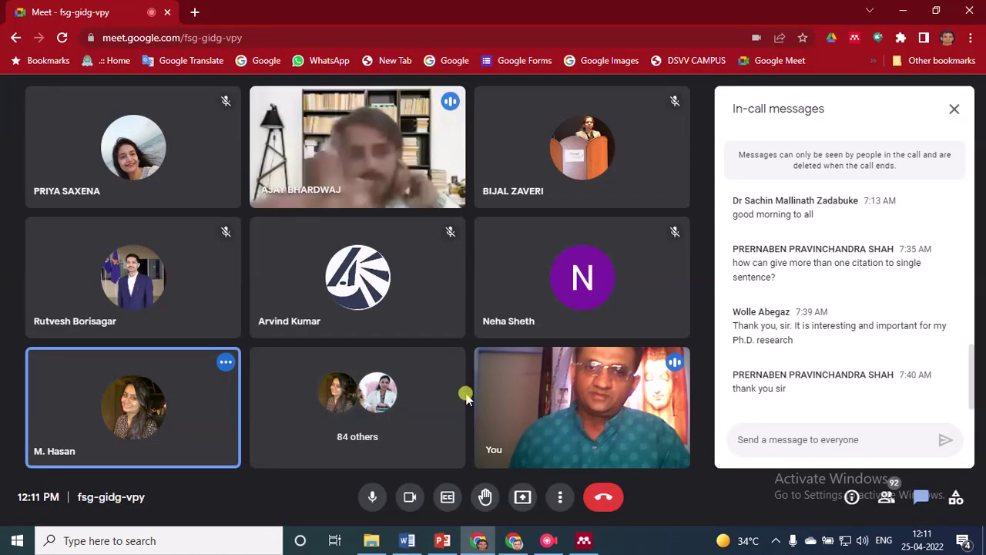
# Present the entire screen to the Meet call, then bring the Word paper to the front
pyautogui.click(521, 498)
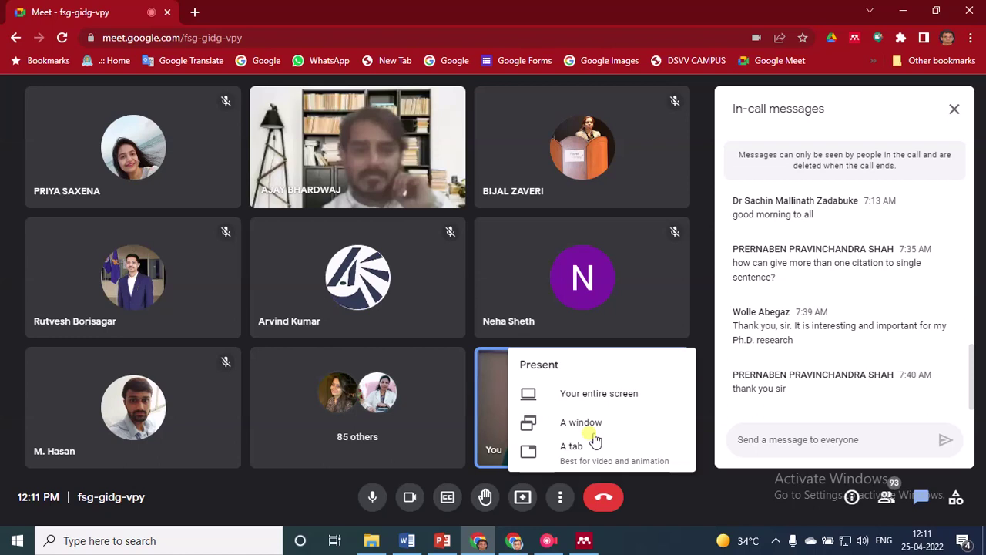
pyautogui.click(587, 395)
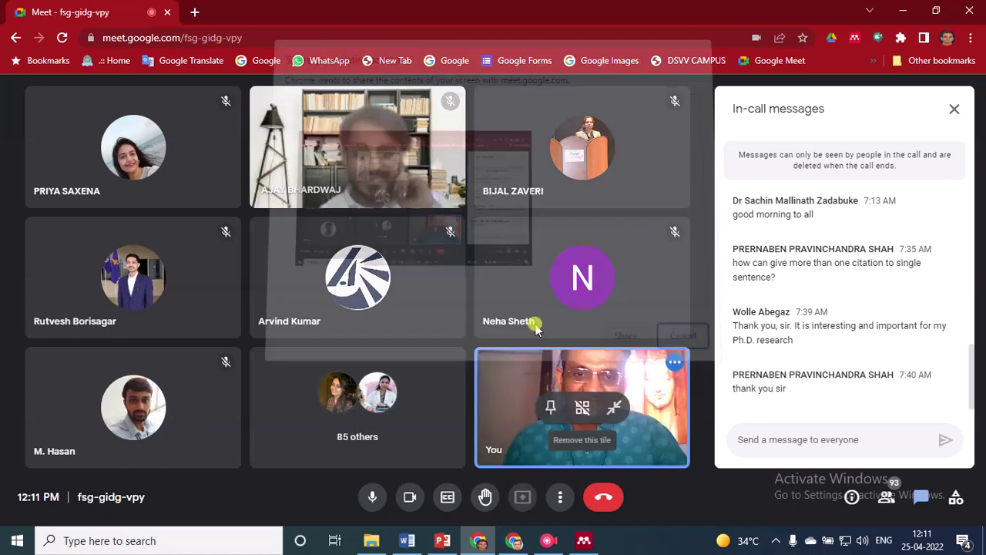
pyautogui.click(624, 333)
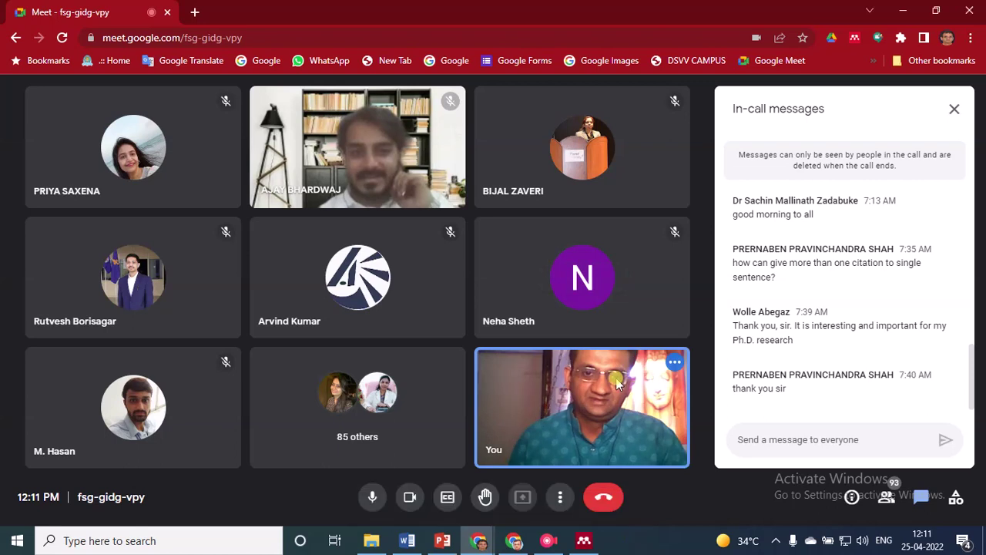
pyautogui.hotkey('alt', 'Tab')
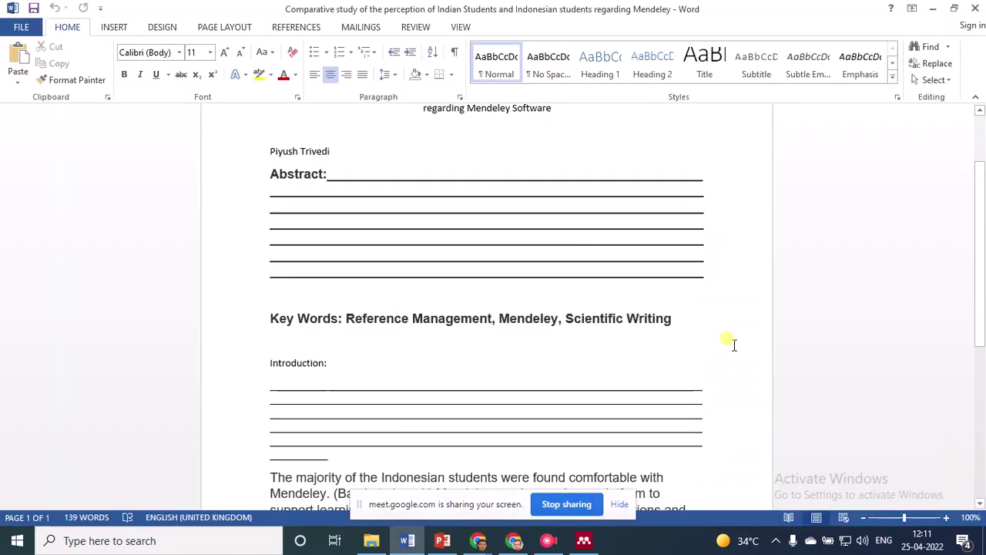
# Hide the screen-sharing notice and Chrome notification, then scroll to the paper's opening paragraph
pyautogui.click(620, 506)
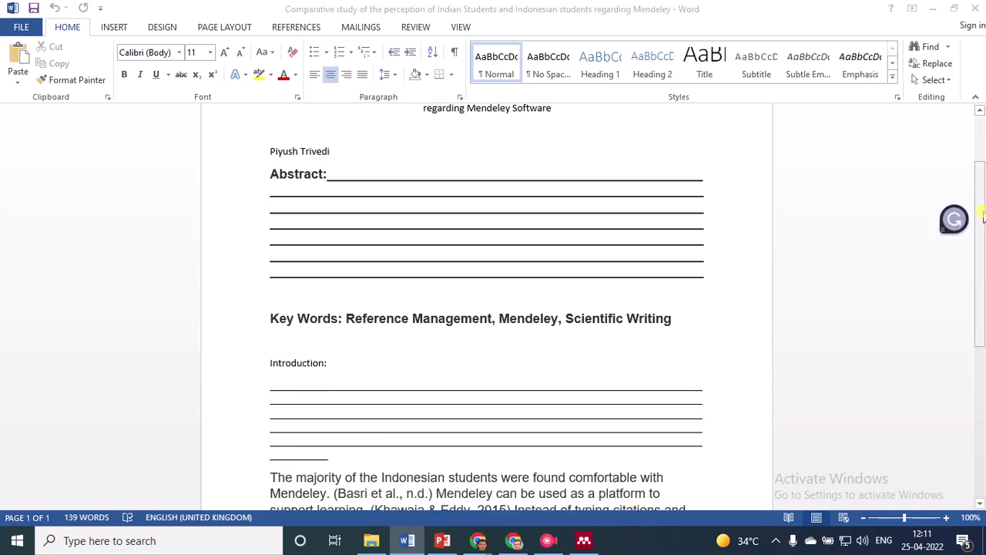
pyautogui.scroll(2, 982, 216)
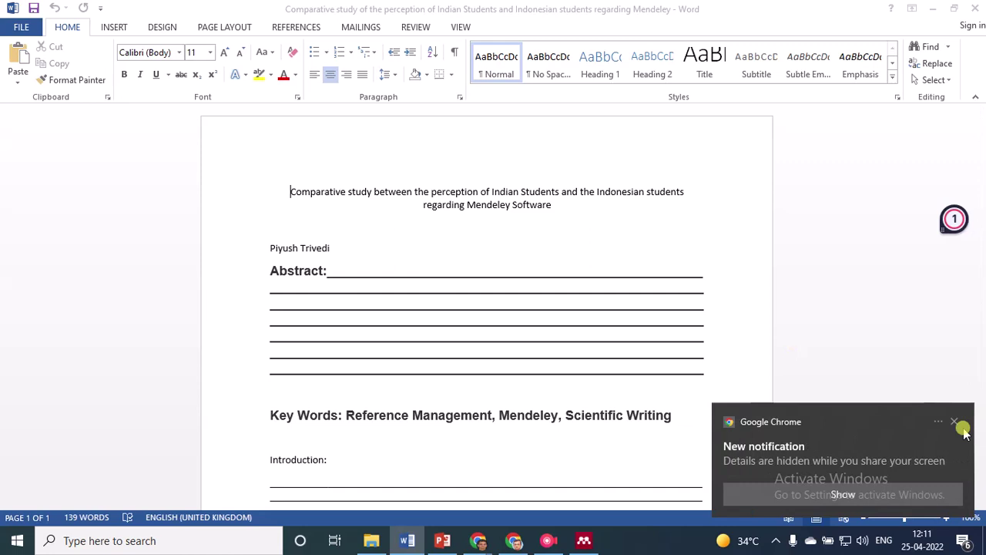
pyautogui.click(955, 423)
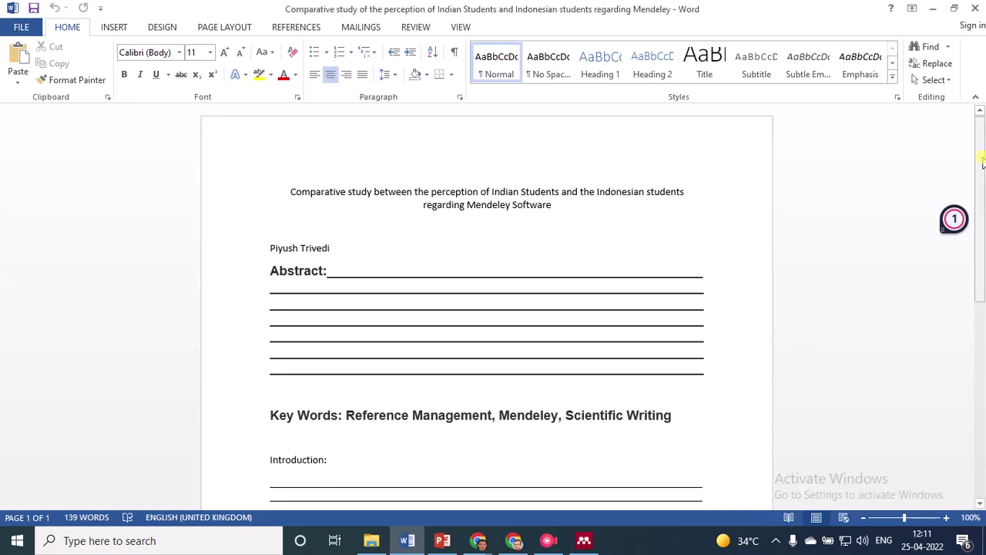
pyautogui.moveTo(982, 159); pyautogui.dragTo(974, 346)
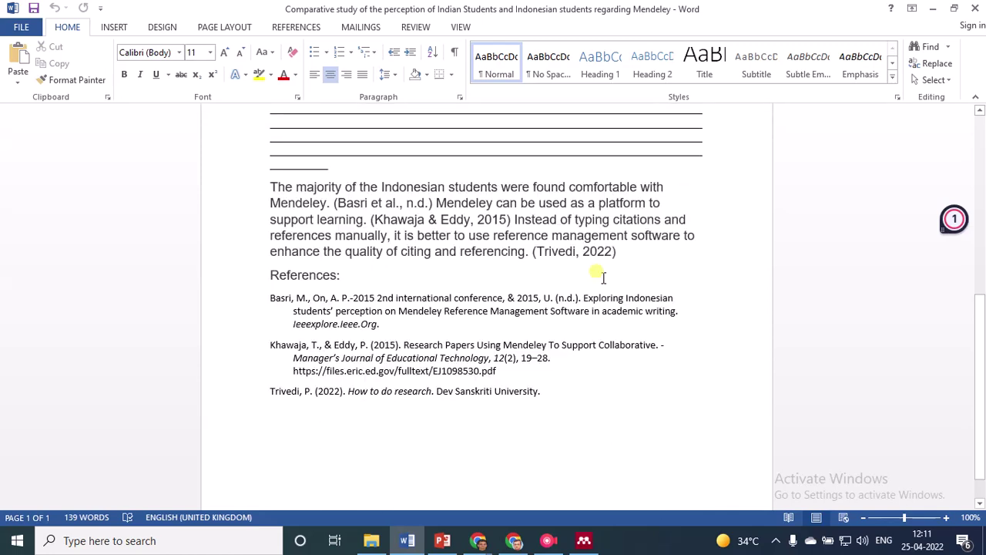
pyautogui.moveTo(979, 347); pyautogui.dragTo(972, 301)
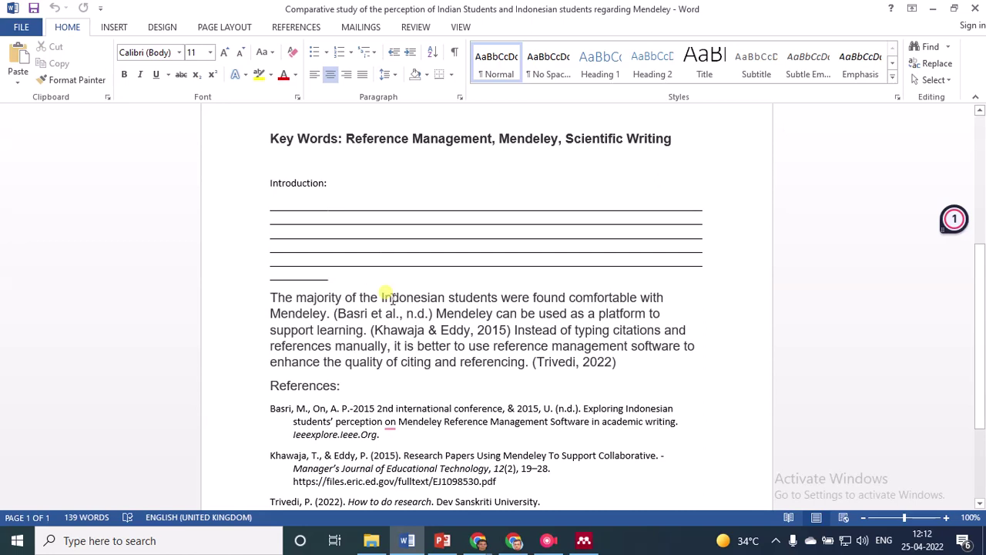
# Highlight the paragraph's first sentence, which carries the Basri citation
pyautogui.moveTo(268, 287); pyautogui.dragTo(435, 311)
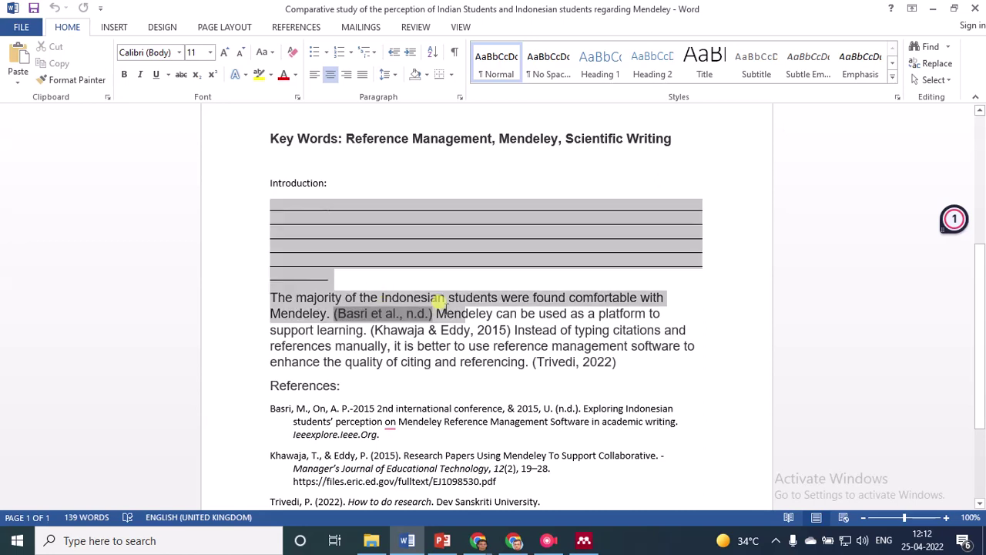
pyautogui.click(286, 298)
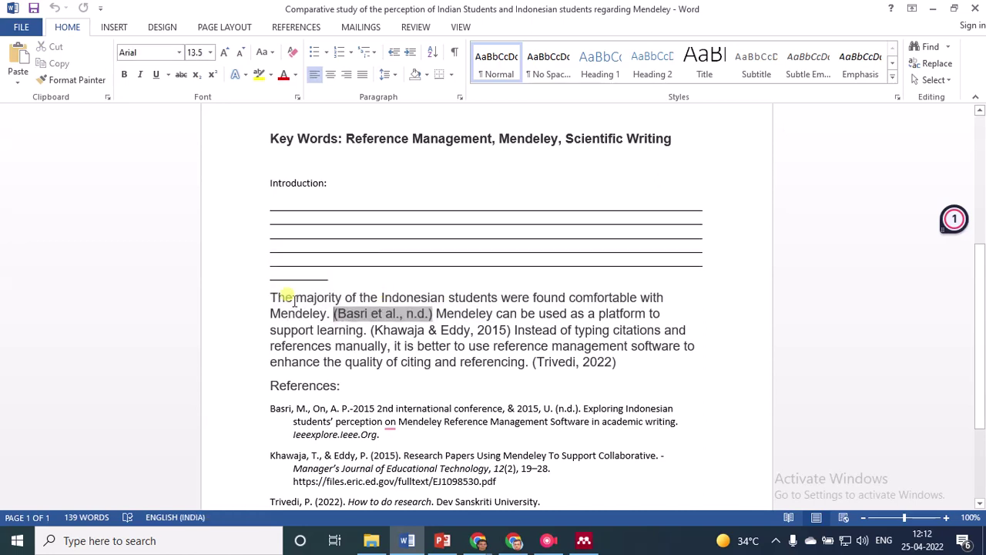
pyautogui.click(271, 296)
pyautogui.moveTo(270, 296); pyautogui.dragTo(326, 320)
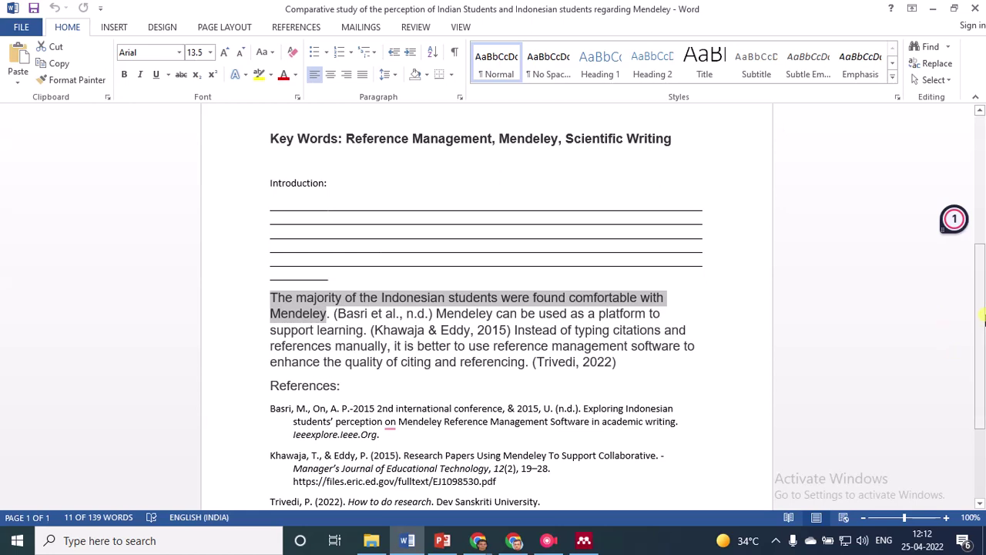
# Show the (Basri et al., n.d.) citation field and highlight the three-entry reference list
pyautogui.moveTo(982, 316); pyautogui.dragTo(982, 135)
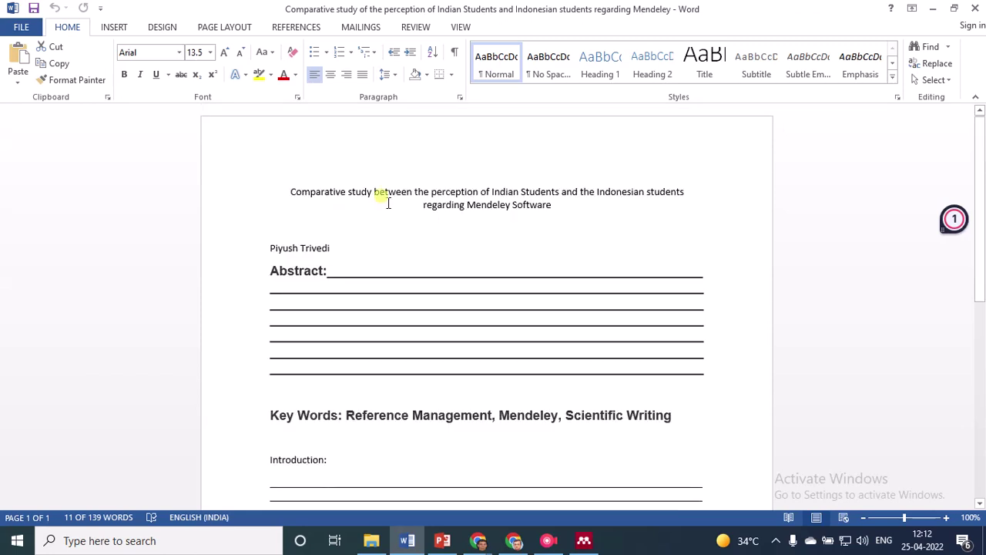
pyautogui.moveTo(979, 260); pyautogui.dragTo(978, 406)
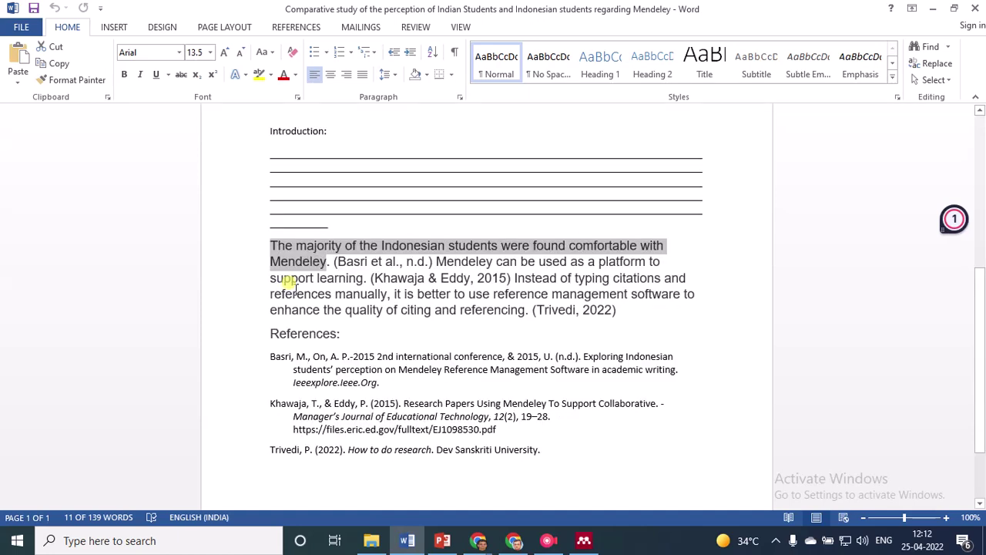
pyautogui.click(348, 261)
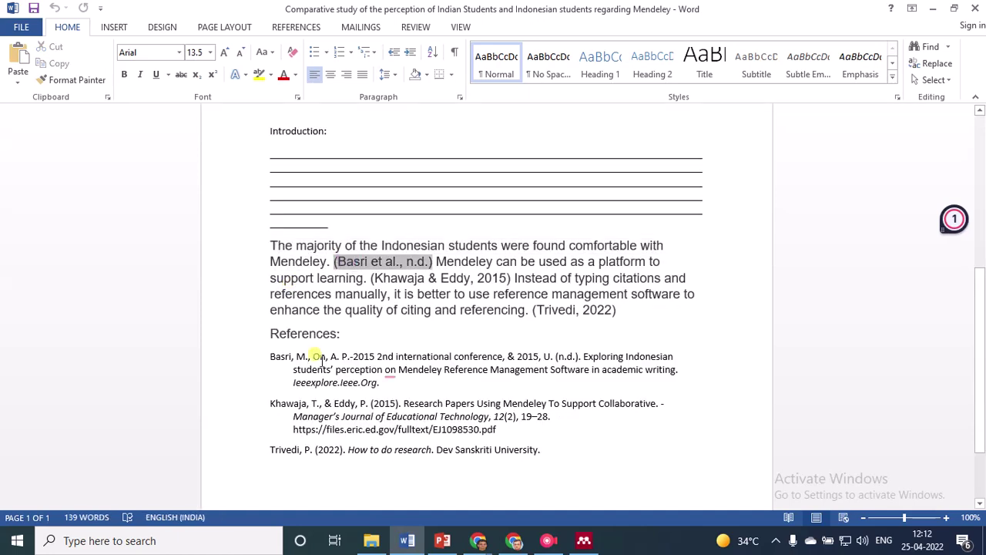
pyautogui.click(271, 352)
pyautogui.moveTo(271, 353); pyautogui.dragTo(394, 381)
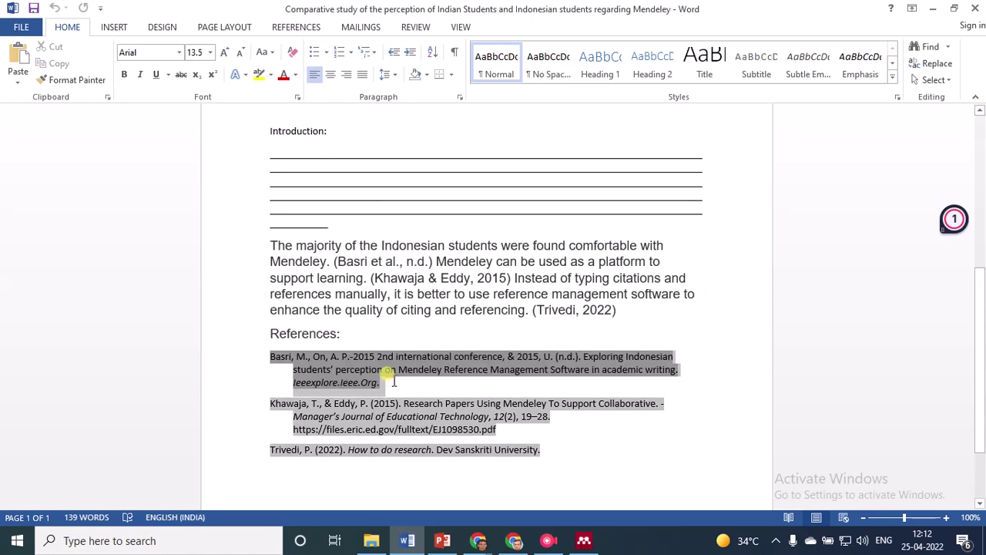
pyautogui.click(385, 383)
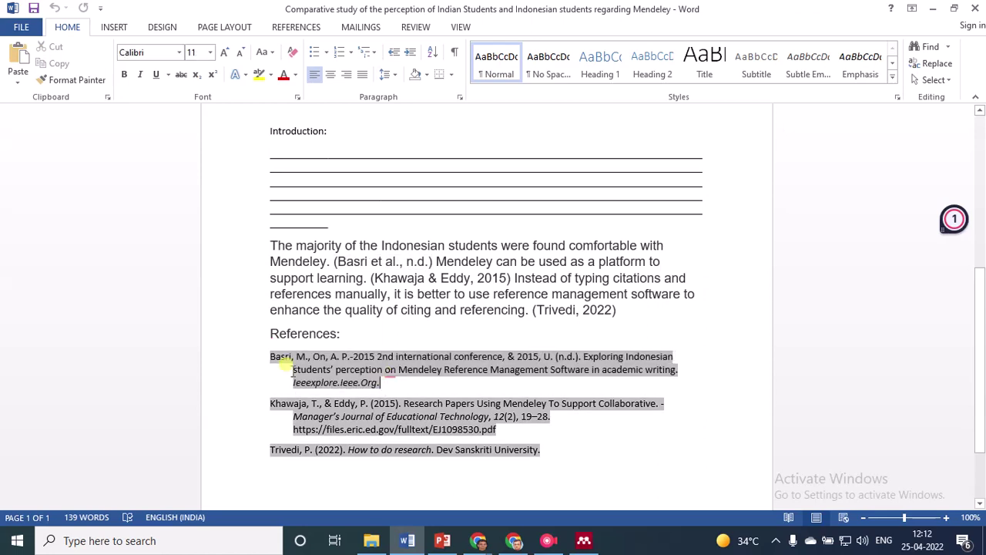
pyautogui.scroll(-1, 332, 353)
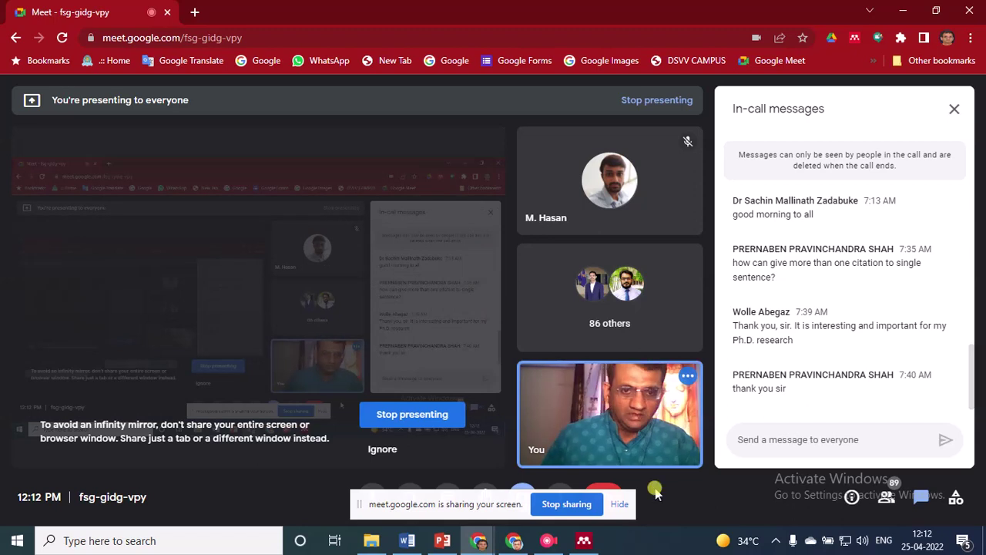
# Dismiss both presenting notices and bring up Mendeley's Research Paper on Mendeley folder with the Trivedi, Khawaja and Basri references
pyautogui.click(620, 504)
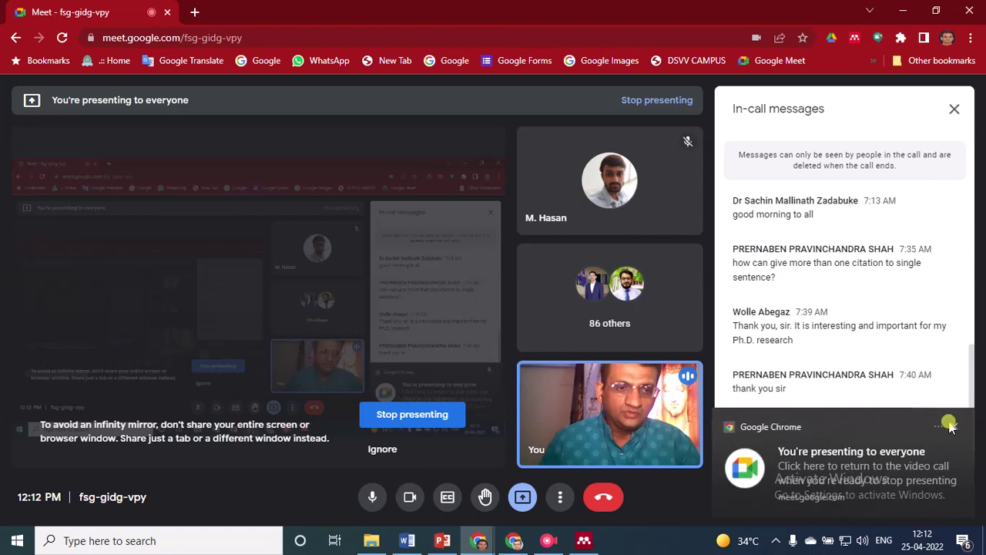
pyautogui.click(949, 426)
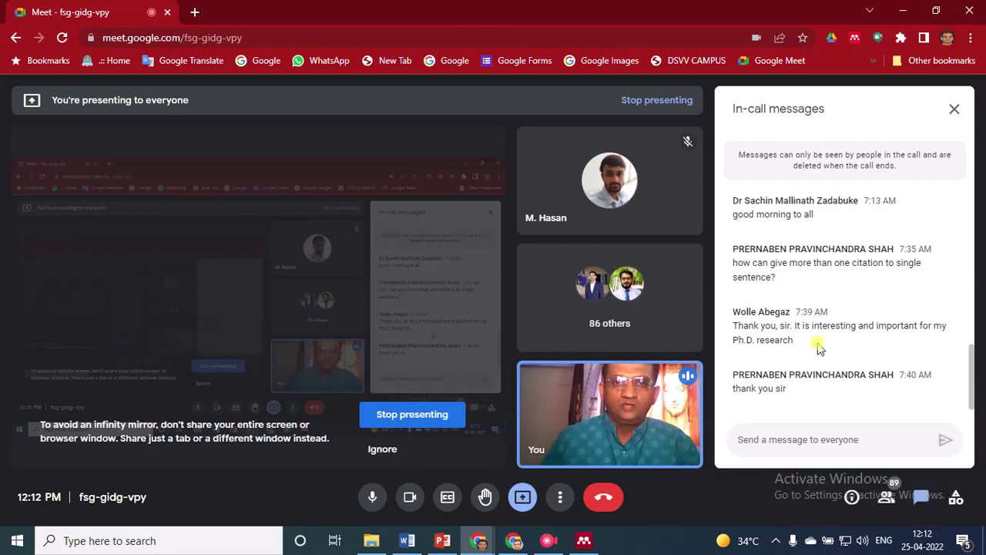
pyautogui.hotkey('alt', 'Tab')
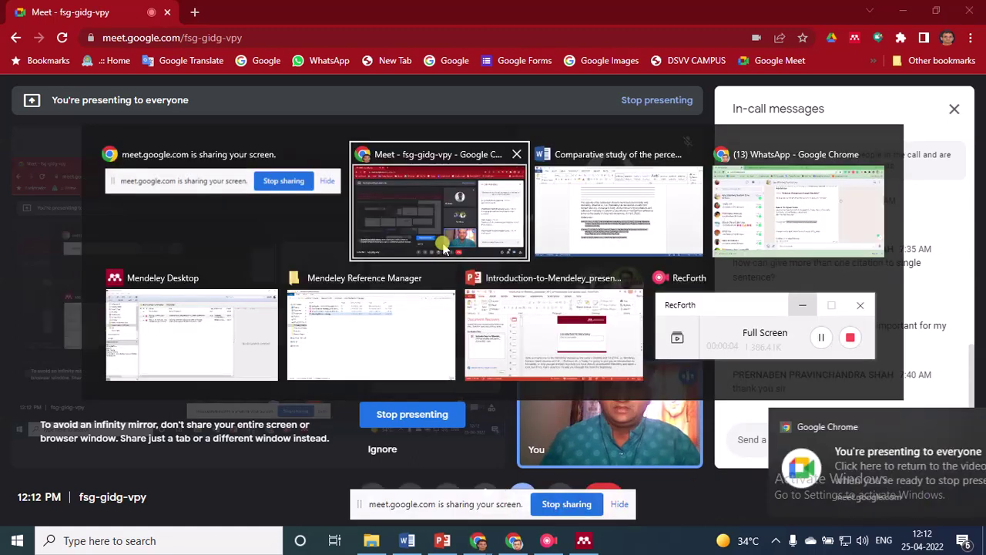
pyautogui.press('Tab')
pyautogui.press('Tab')
pyautogui.press('Tab')
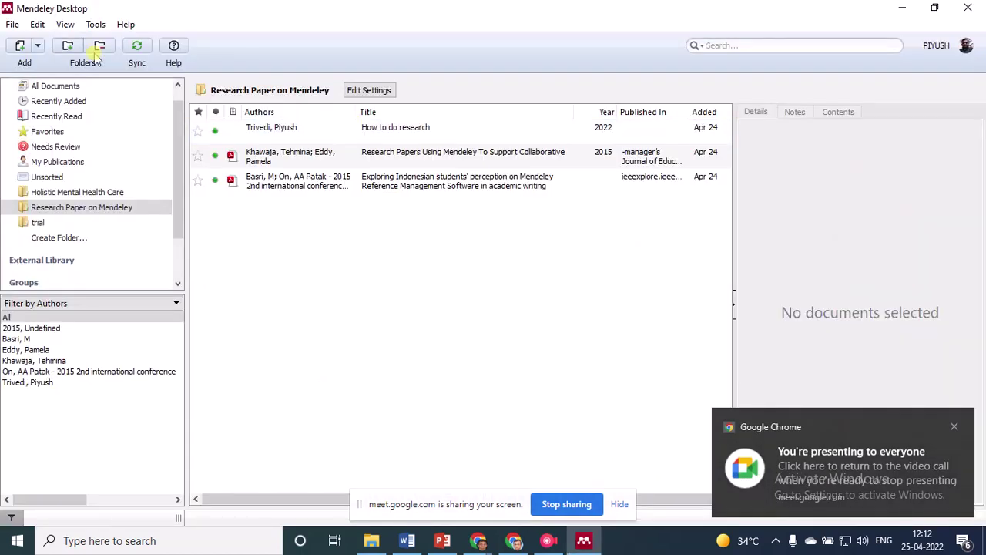
pyautogui.click(137, 51)
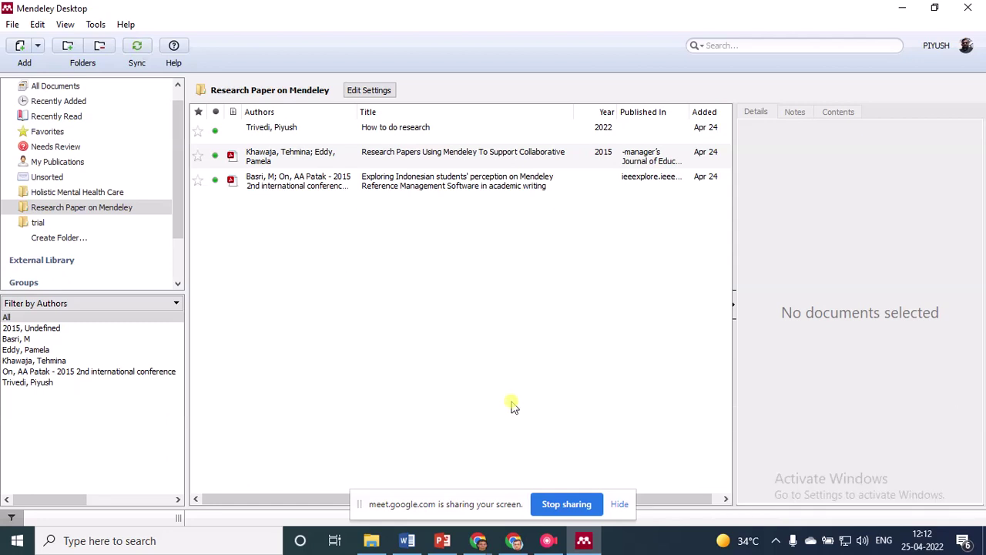
pyautogui.click(619, 505)
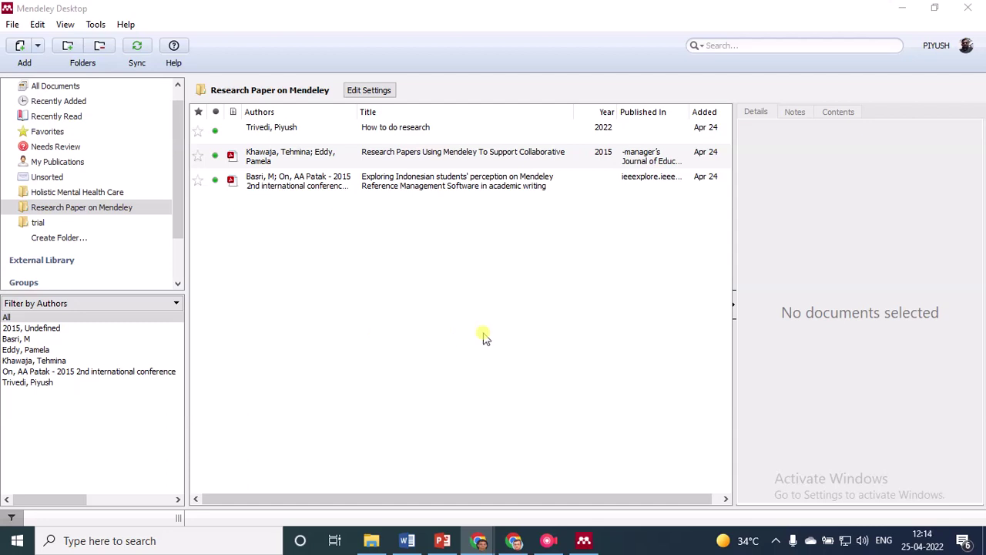
pyautogui.hotkey('alt', 'Tab')
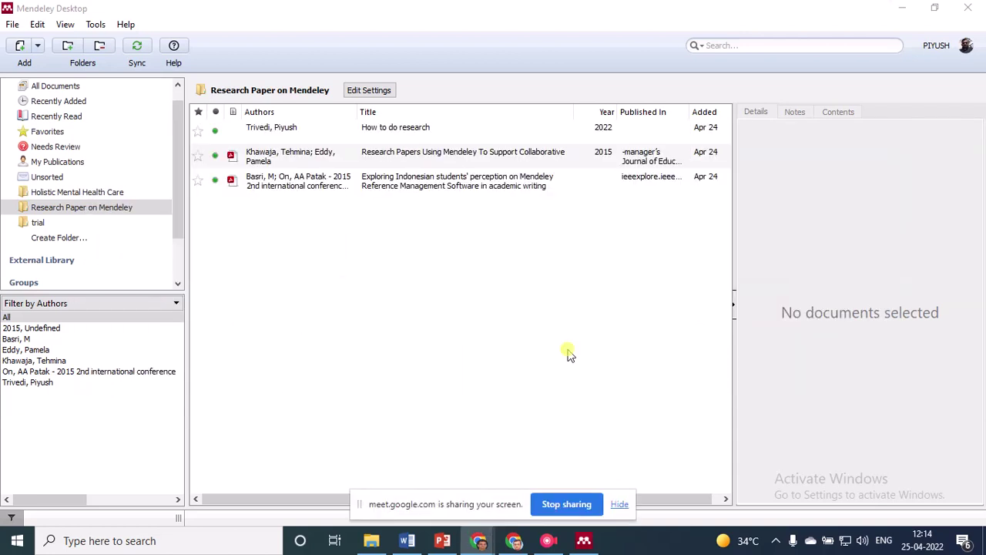
pyautogui.click(620, 504)
pyautogui.hotkey('alt', 'Tab')
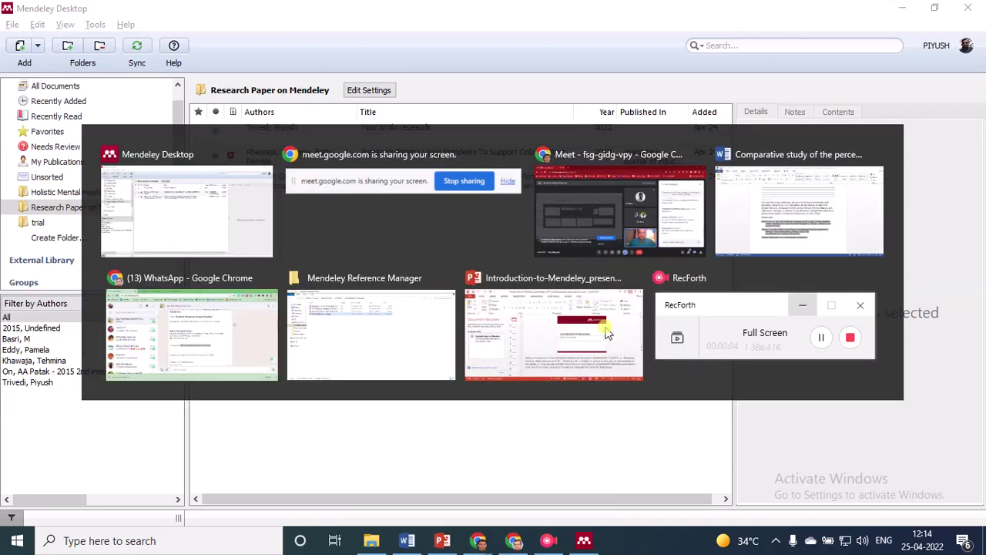
pyautogui.hotkey('alt', 'Tab')
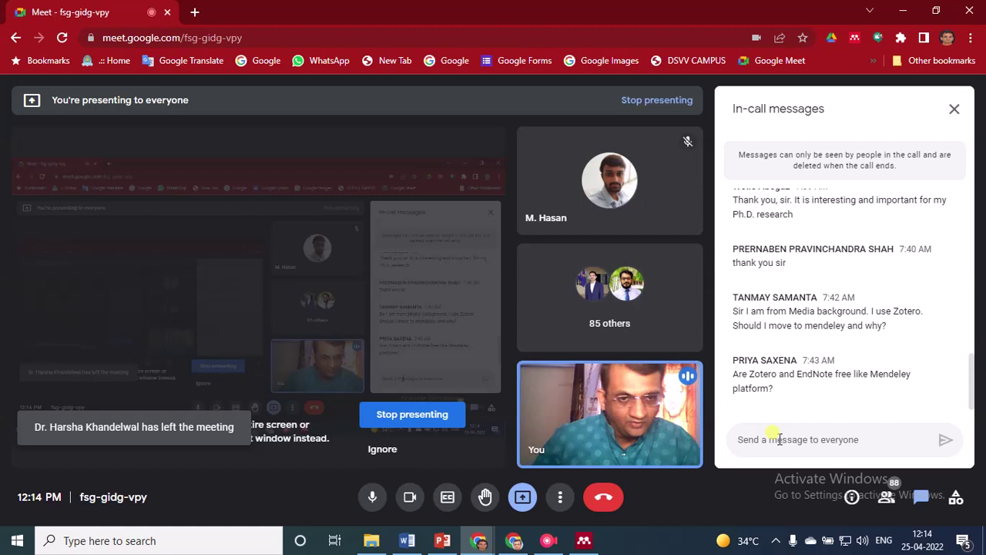
pyautogui.click(780, 439)
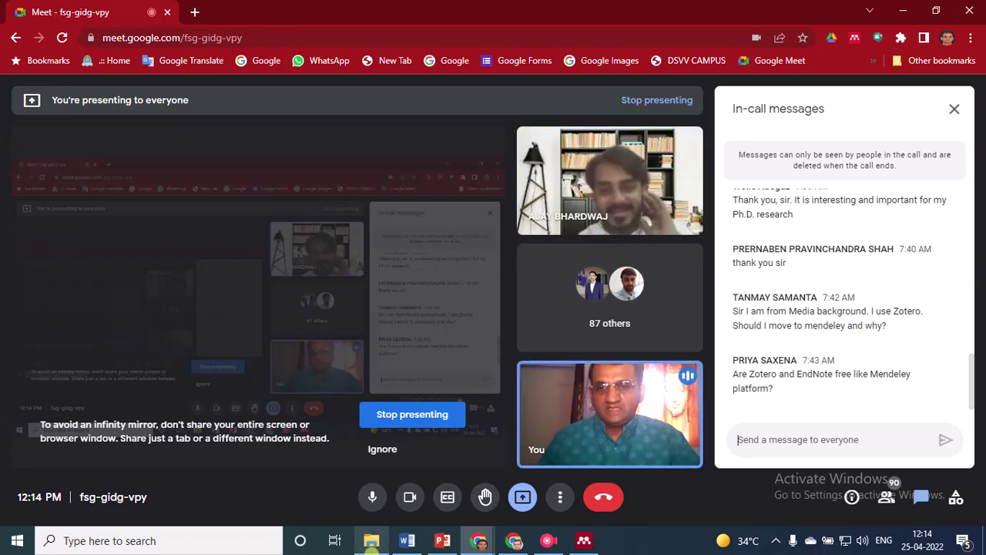
pyautogui.click(583, 542)
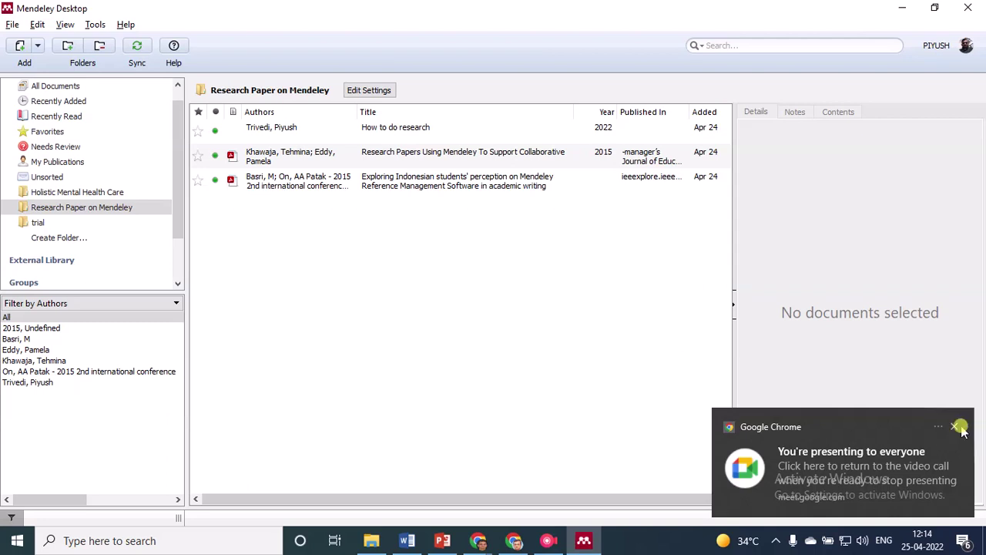
# Dismiss the presenting notification and look through Mendeley's Tools menu
pyautogui.click(958, 427)
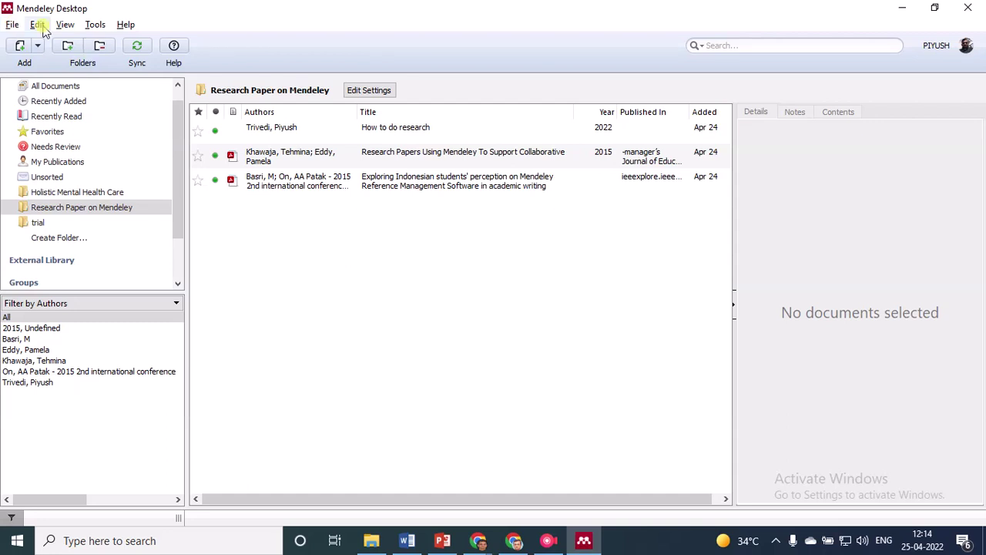
pyautogui.click(93, 26)
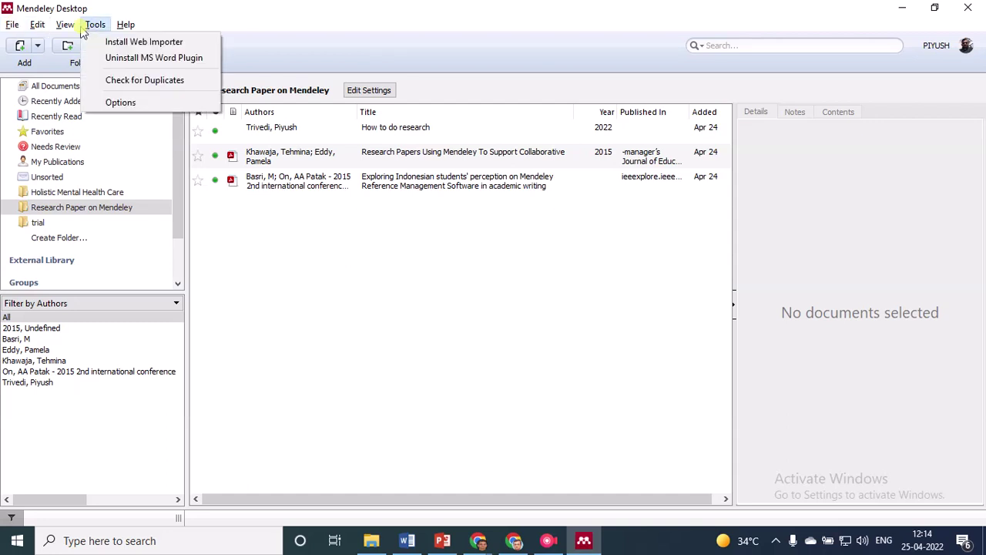
pyautogui.moveTo(71, 29)
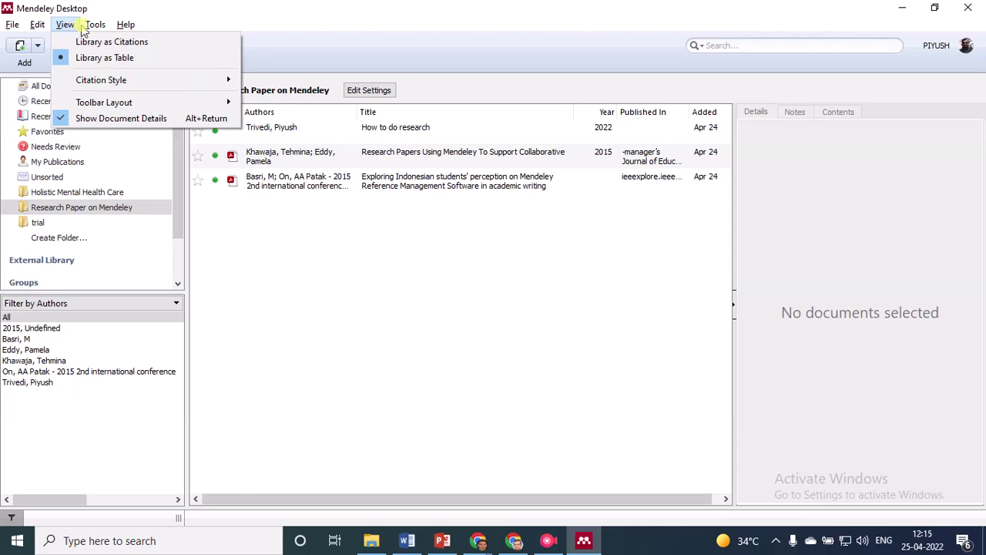
pyautogui.click(93, 27)
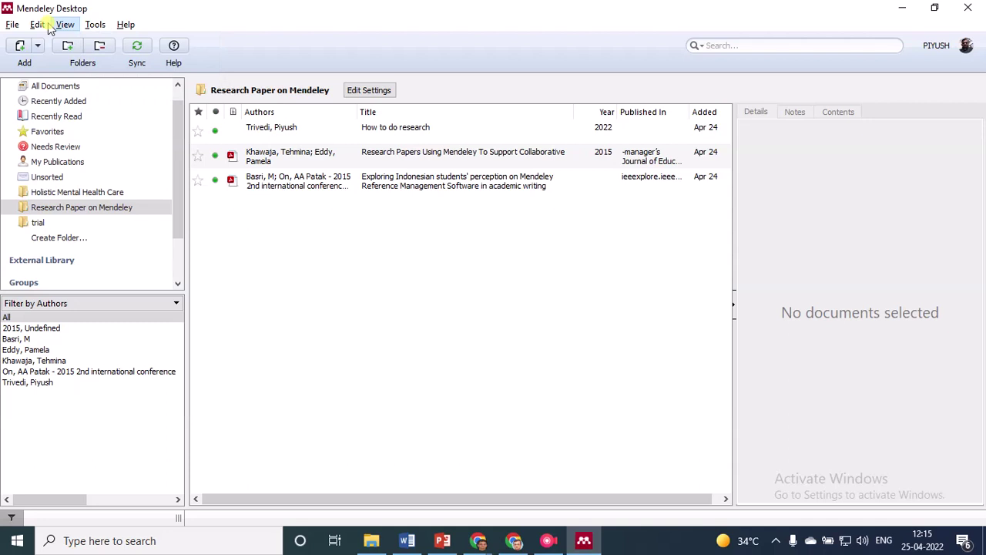
# Browse the Edit, View and File menus, then return to the Google Meet call
pyautogui.click(38, 26)
pyautogui.moveTo(68, 27)
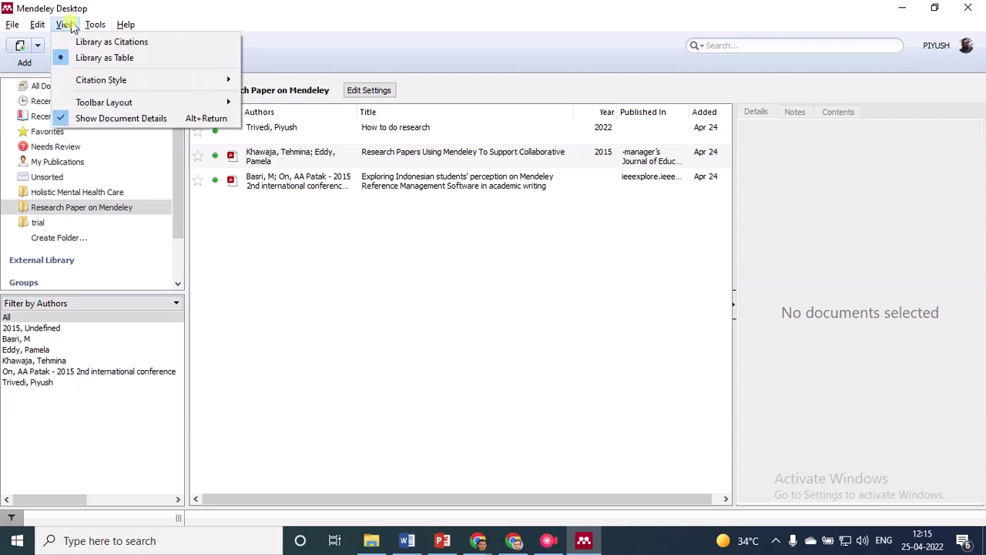
pyautogui.moveTo(91, 85)
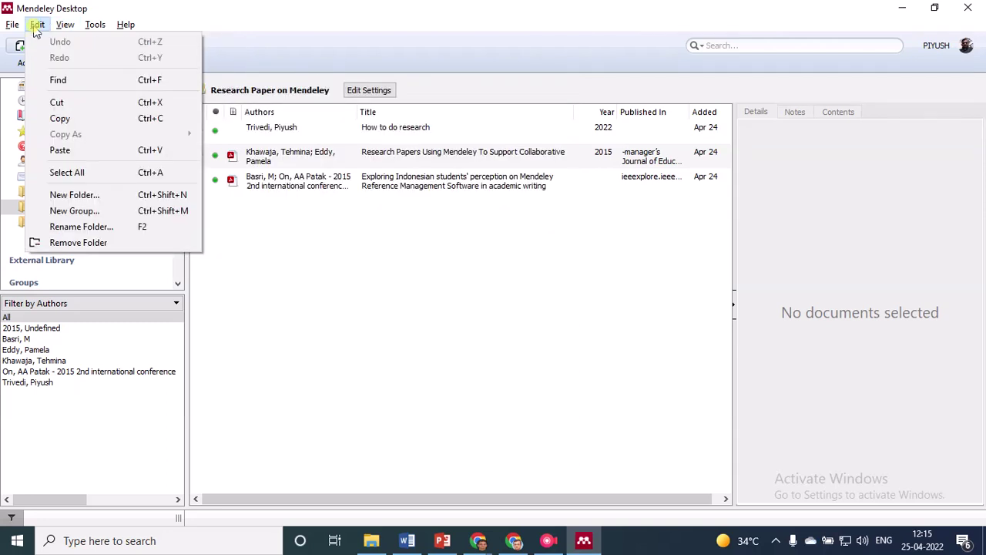
pyautogui.moveTo(19, 31)
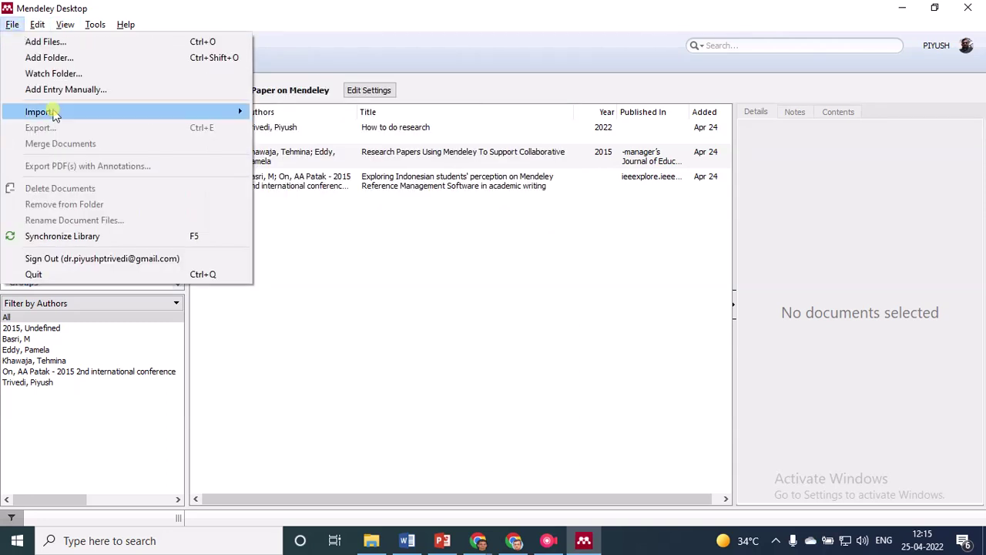
pyautogui.moveTo(65, 120)
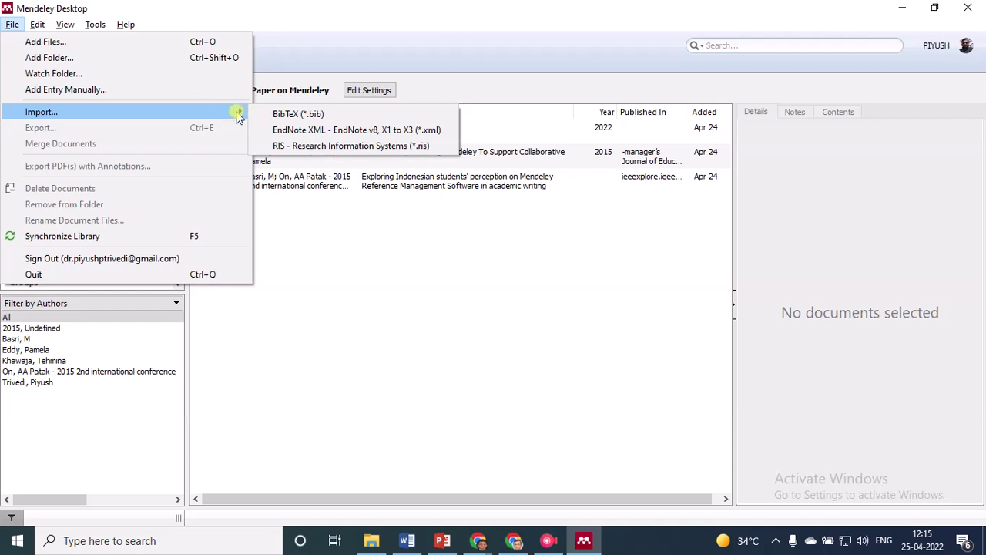
pyautogui.click(561, 14)
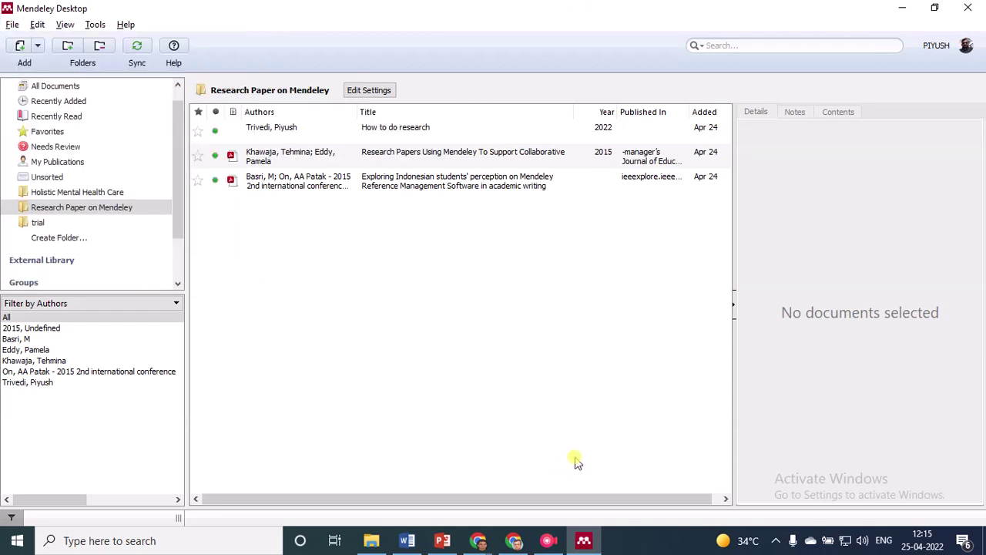
pyautogui.hotkey('alt', 'Tab')
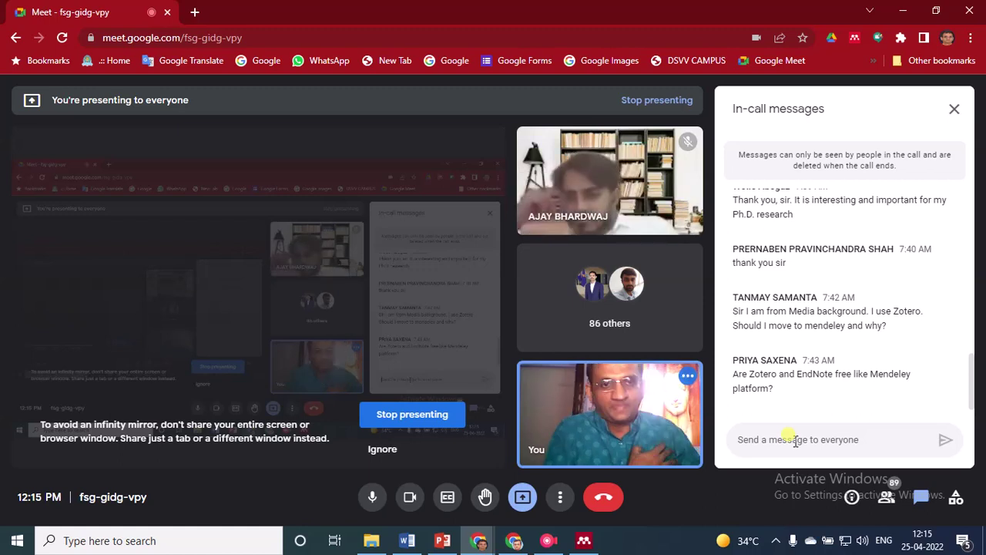
# Read the chat questions about Zotero and EndNote, then return to the Mendeley library
pyautogui.click(796, 441)
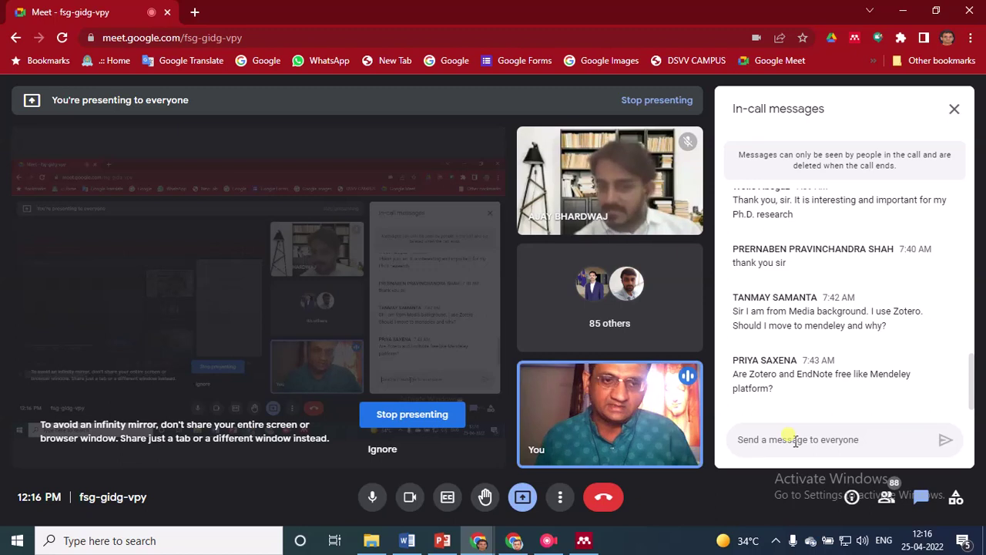
pyautogui.click(796, 441)
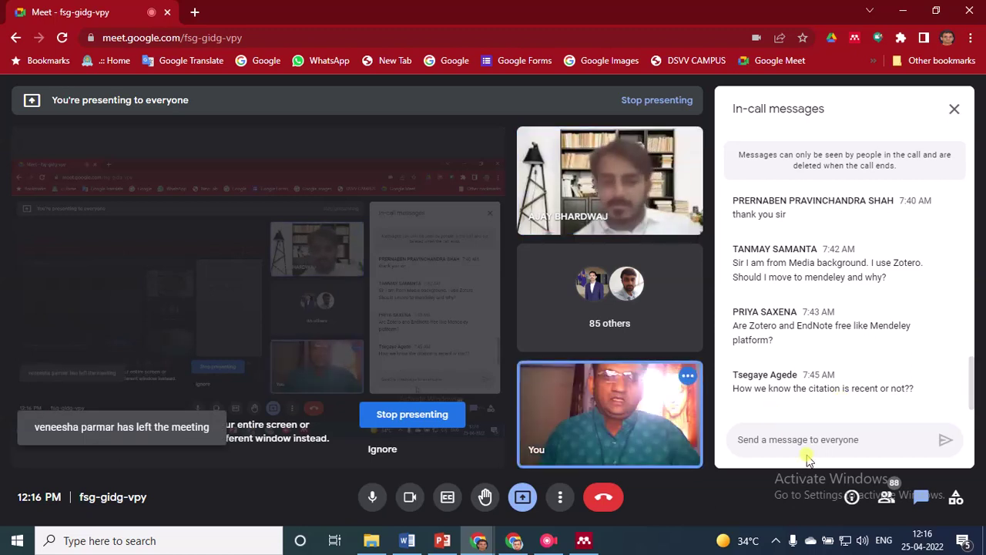
pyautogui.hotkey('alt', 'Tab')
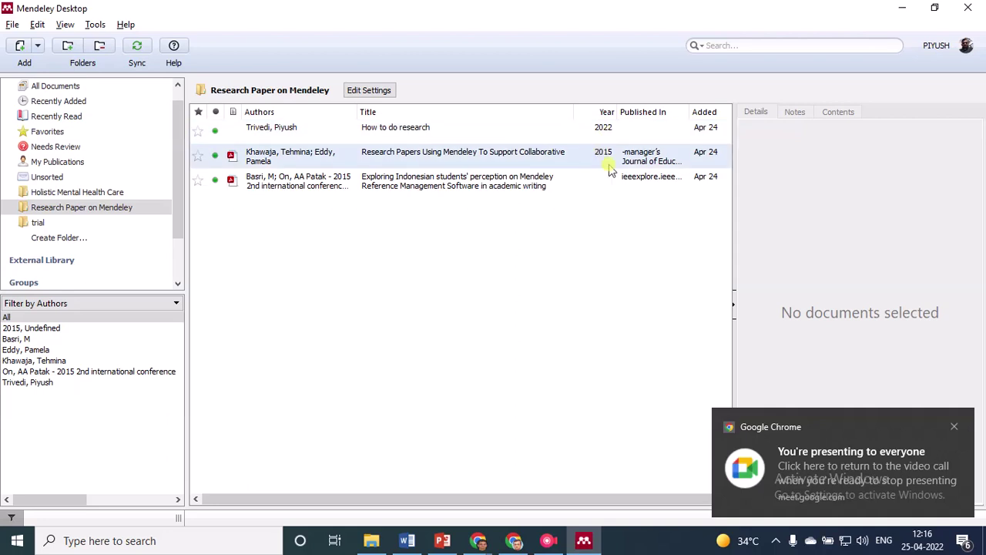
# Fill the Basri reference's empty Year field with 2015 in the Details panel
pyautogui.click(570, 186)
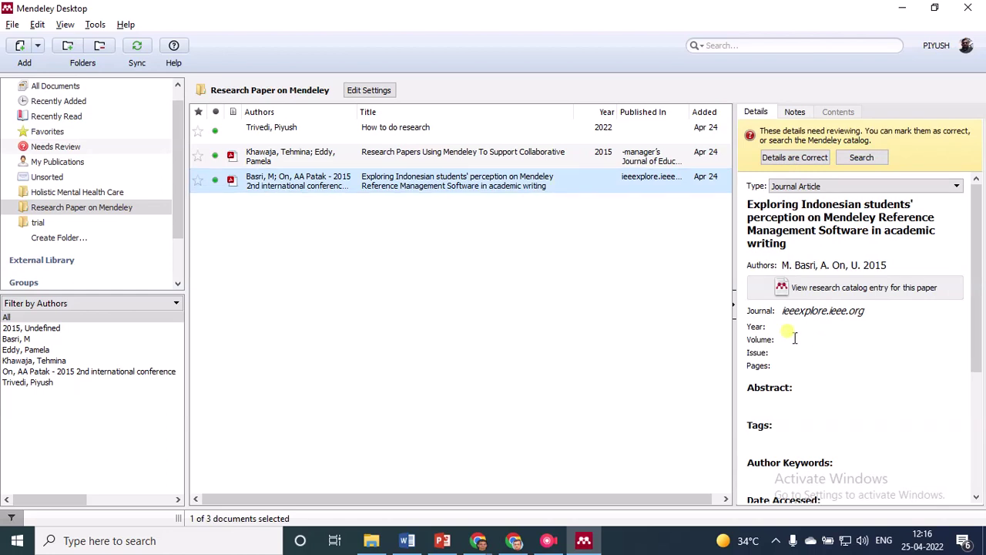
pyautogui.click(871, 268)
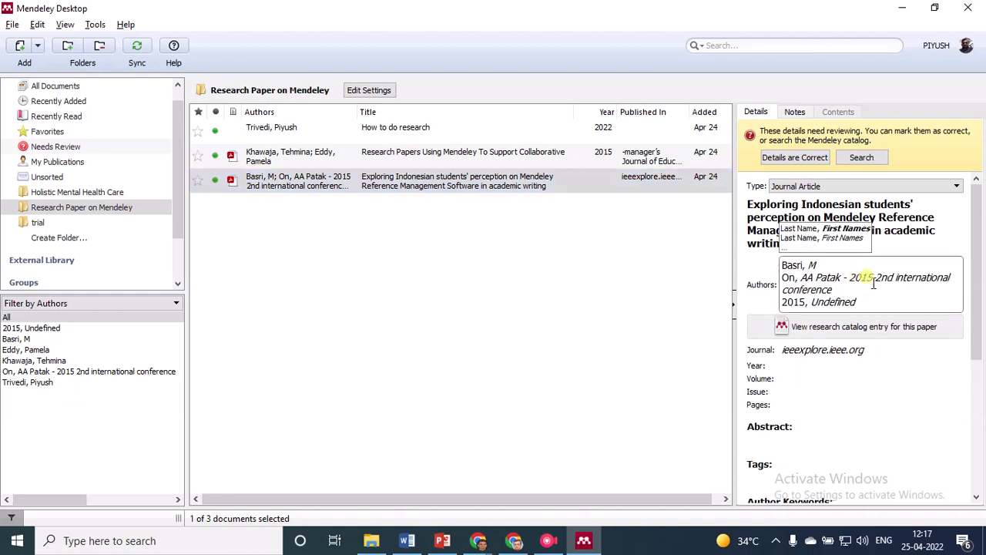
pyautogui.click(801, 365)
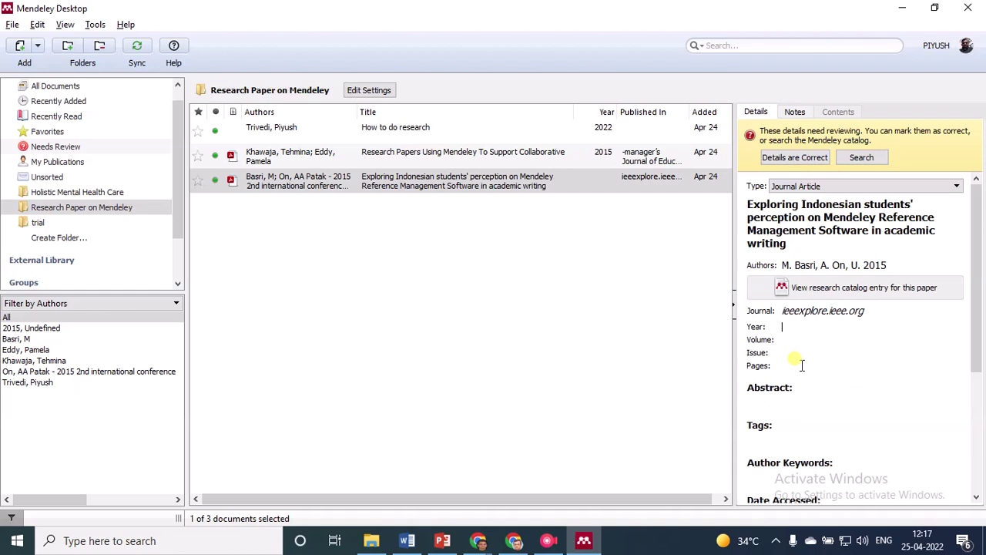
pyautogui.write('2015')
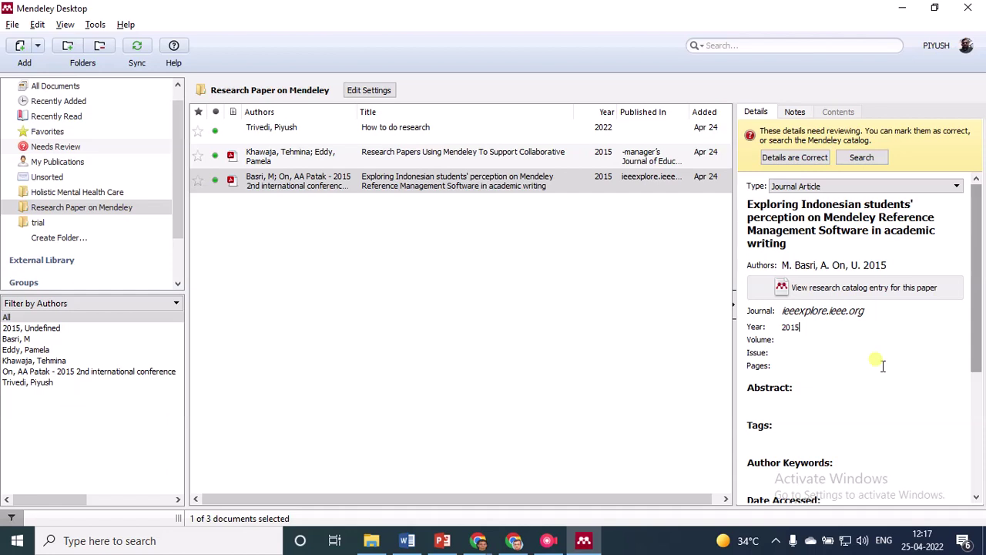
pyautogui.moveTo(982, 324); pyautogui.dragTo(976, 318)
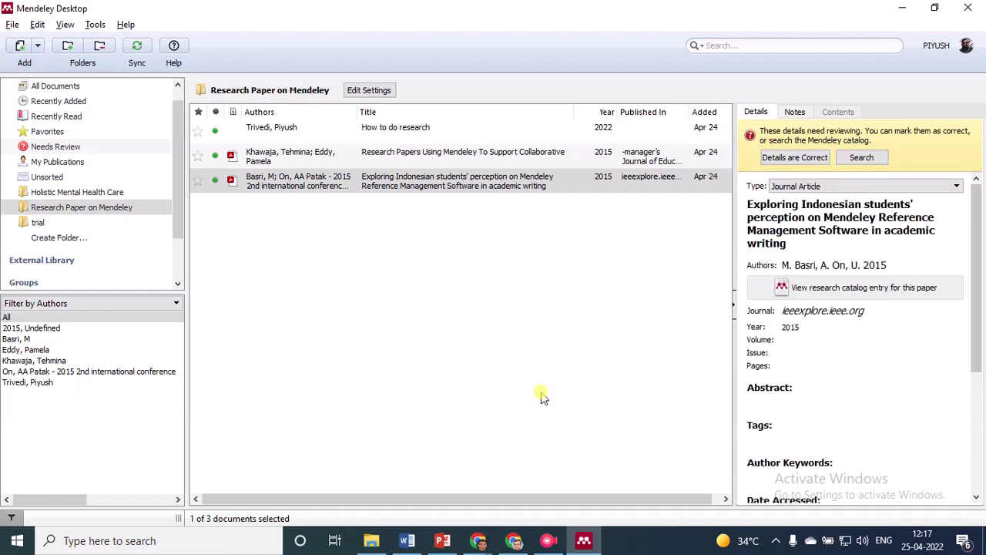
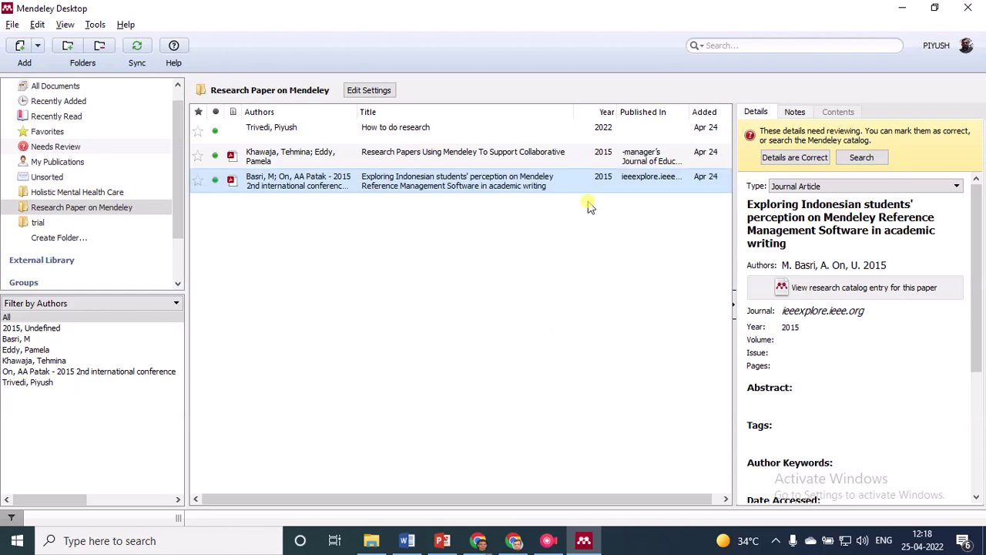
# Check the Mendeley library's view options menu, then close it
pyautogui.hotkey('alt', 'Tab')
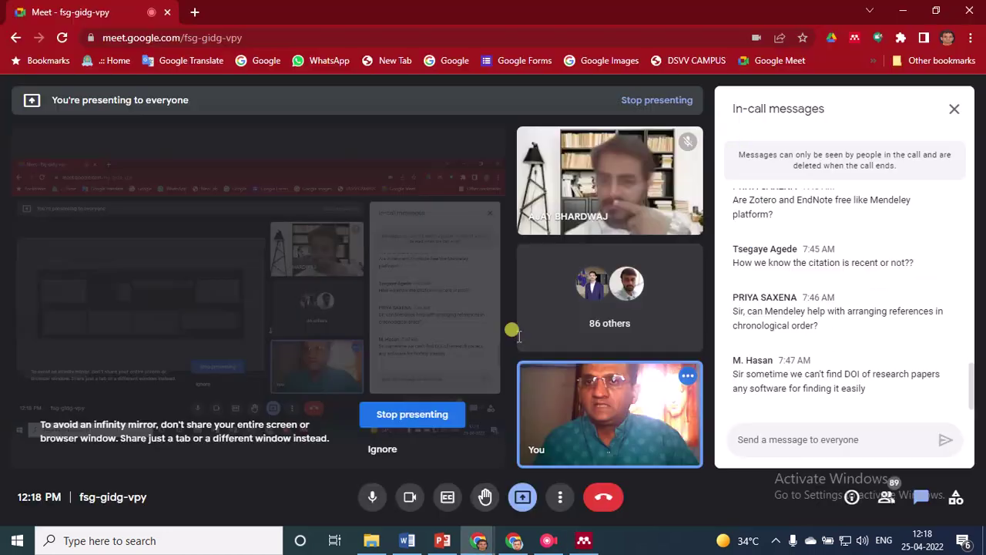
pyautogui.hotkey('alt', 'Tab')
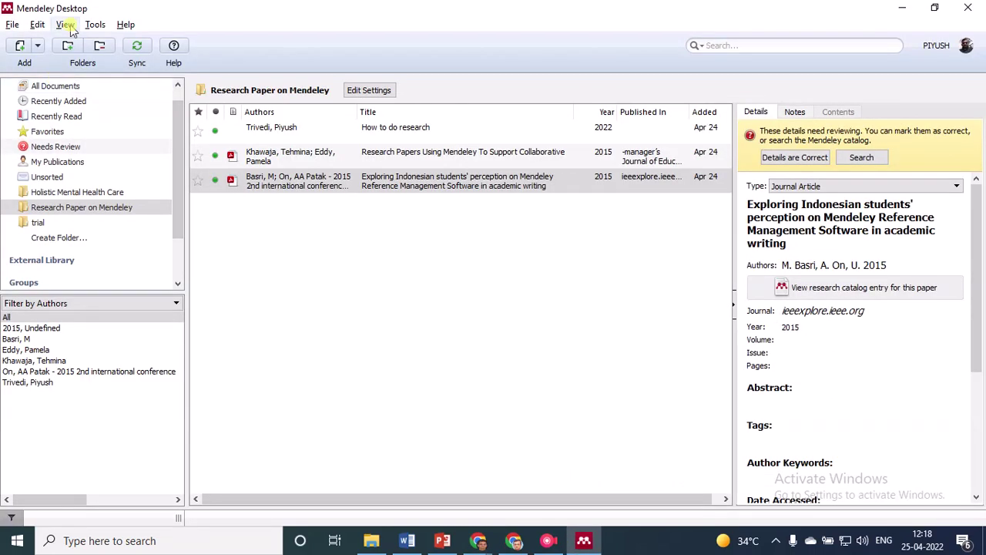
pyautogui.click(66, 25)
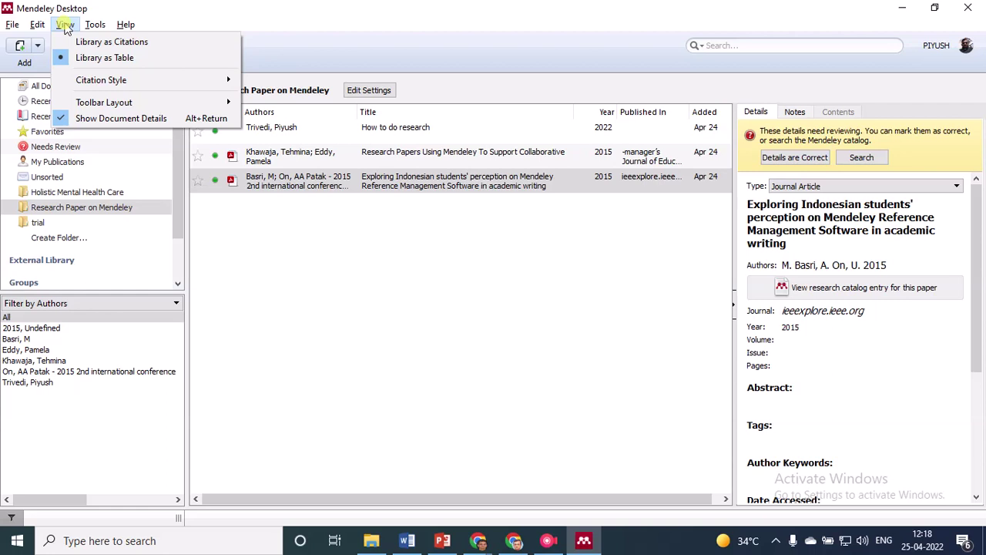
pyautogui.moveTo(97, 85)
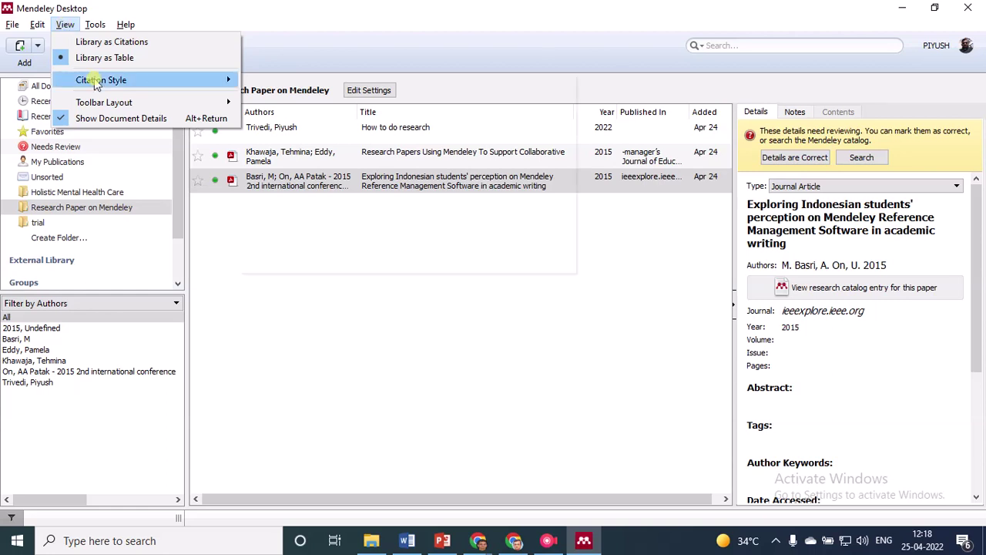
pyautogui.moveTo(92, 29)
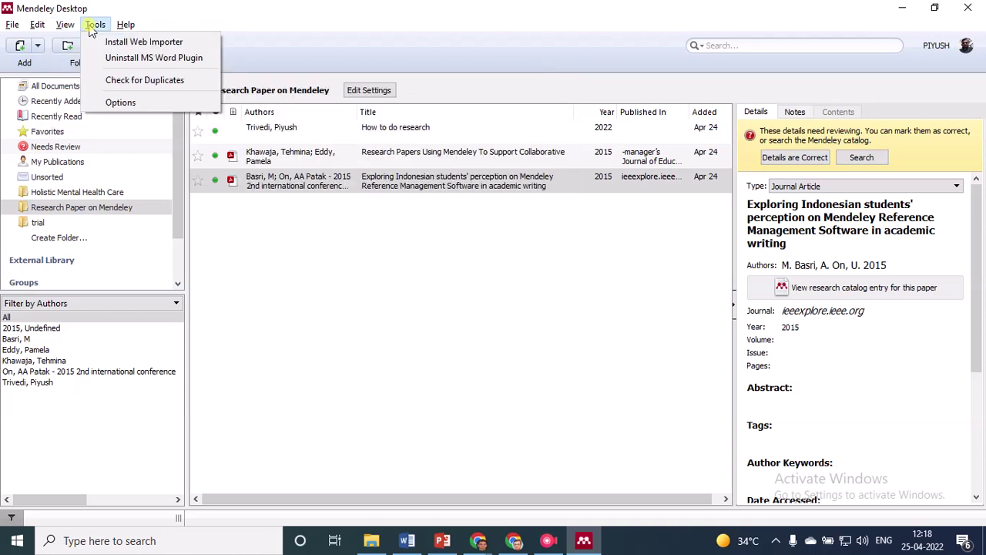
pyautogui.moveTo(18, 31)
pyautogui.click(556, 414)
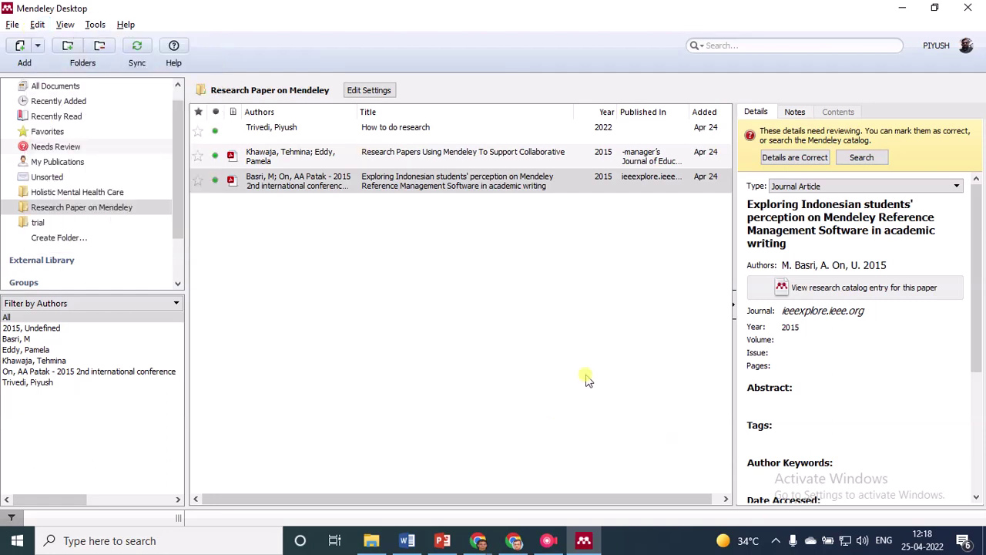
# Cycle through the Meet call and the Word document to the Mendeley Reference Manager folder
pyautogui.hotkey('alt', 'Tab')
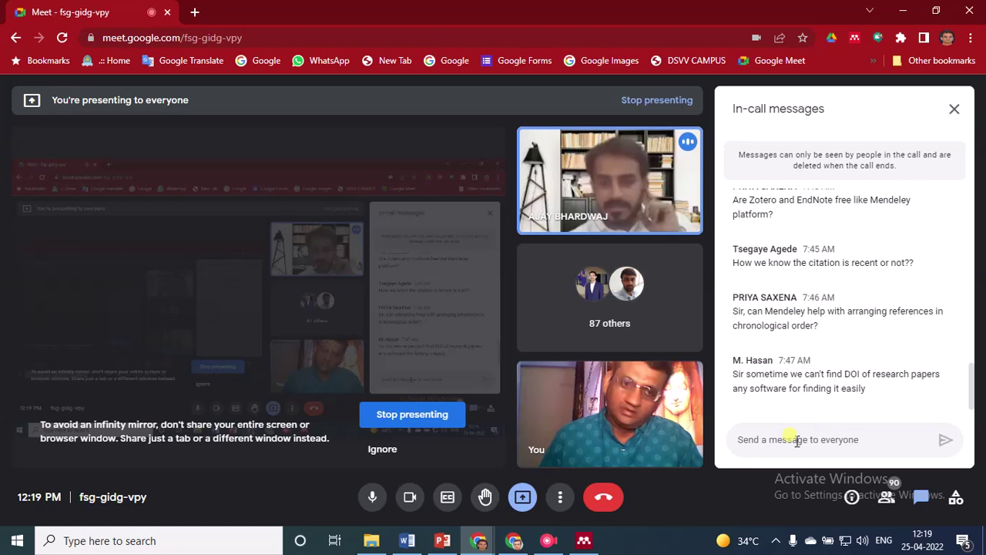
pyautogui.hotkey('alt', 'Tab')
pyautogui.press('Tab')
pyautogui.press('Tab')
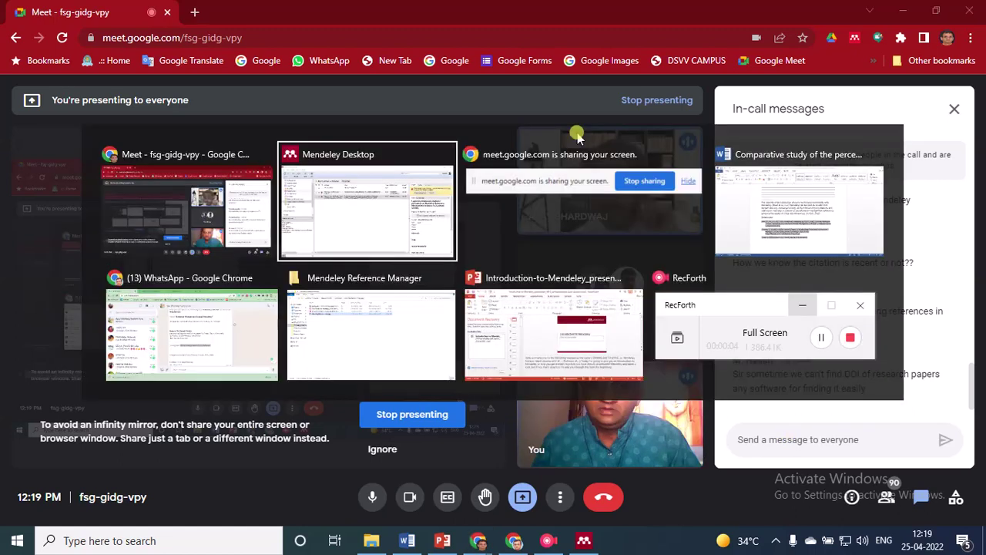
pyautogui.hotkey('alt', 'Tab')
pyautogui.press('Tab')
pyautogui.press('Tab')
pyautogui.press('Tab')
pyautogui.press('Tab')
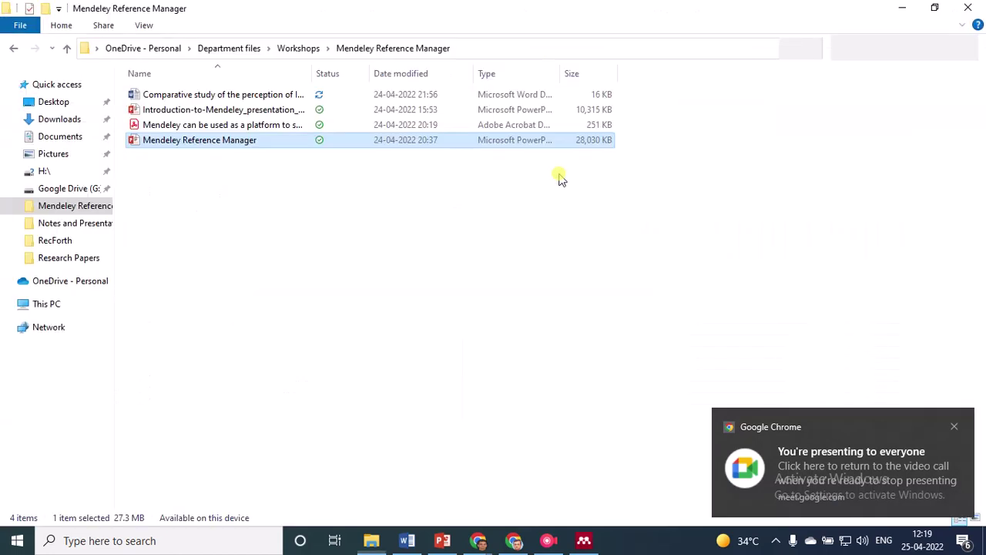
# Bring the Word comparative study document forward and dismiss the screen-presenting notice
pyautogui.hotkey('alt', 'Tab')
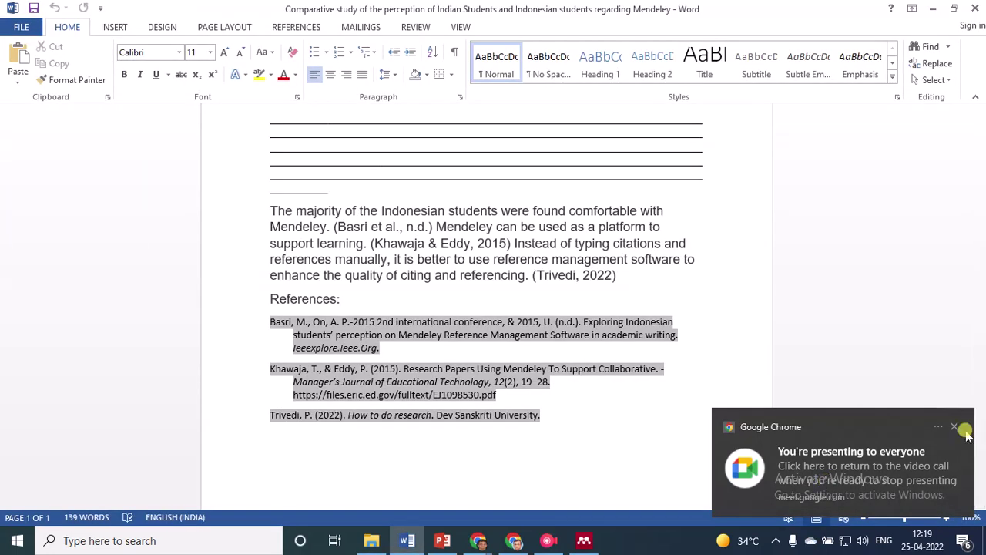
pyautogui.click(955, 428)
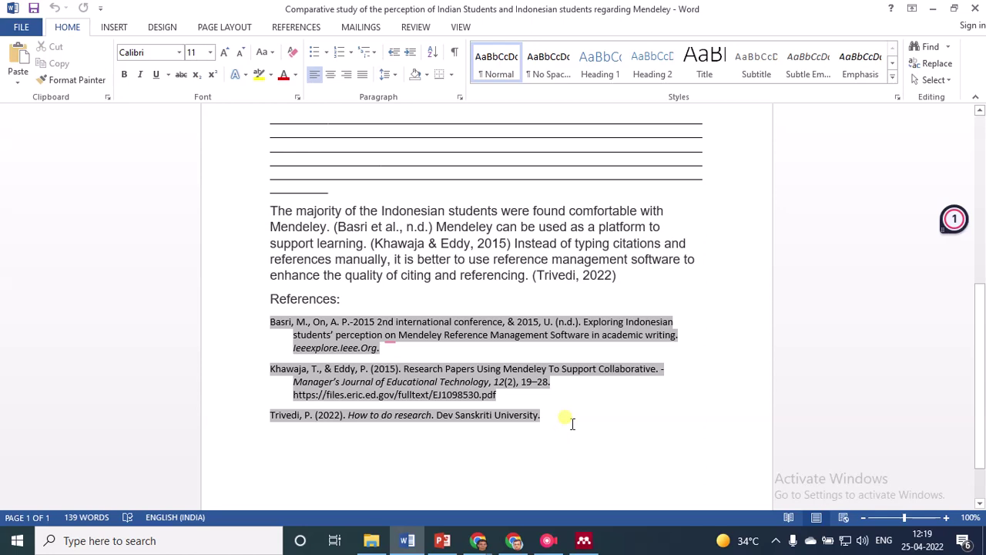
# Return to the Meet call, dismiss the '2 new notifications' toast, and focus the chat box
pyautogui.hotkey('alt', 'Tab')
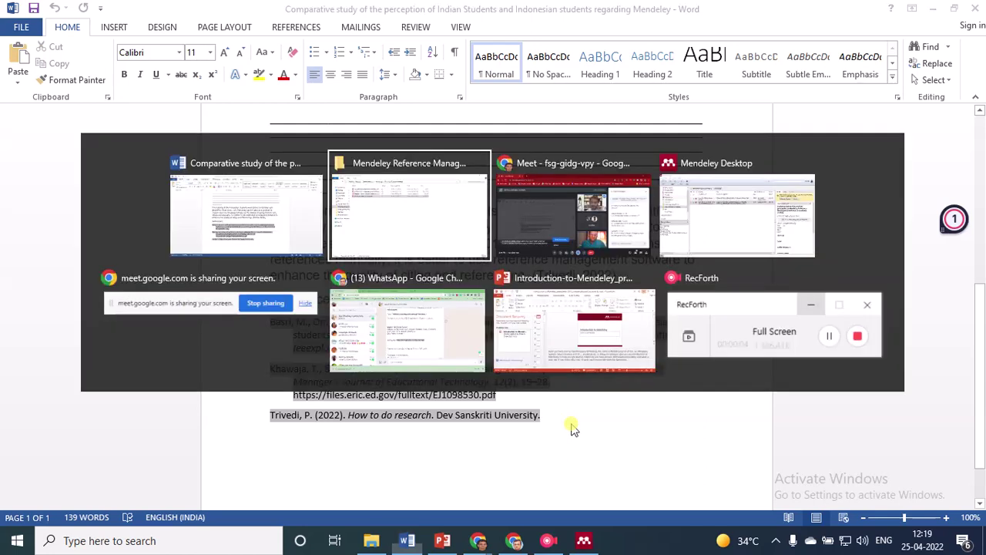
pyautogui.hotkey('alt', 'Tab')
pyautogui.hotkey('alt', 'Tab')
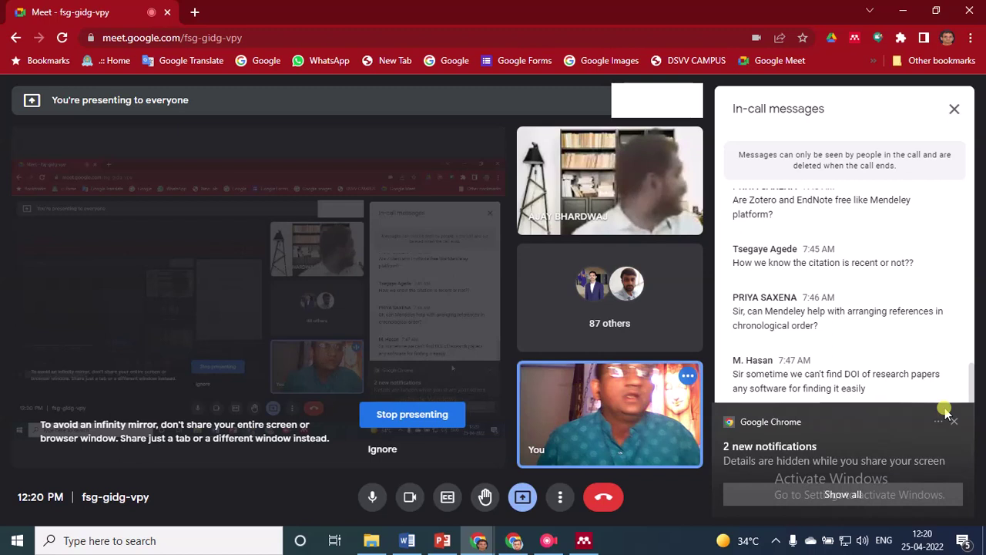
pyautogui.click(953, 419)
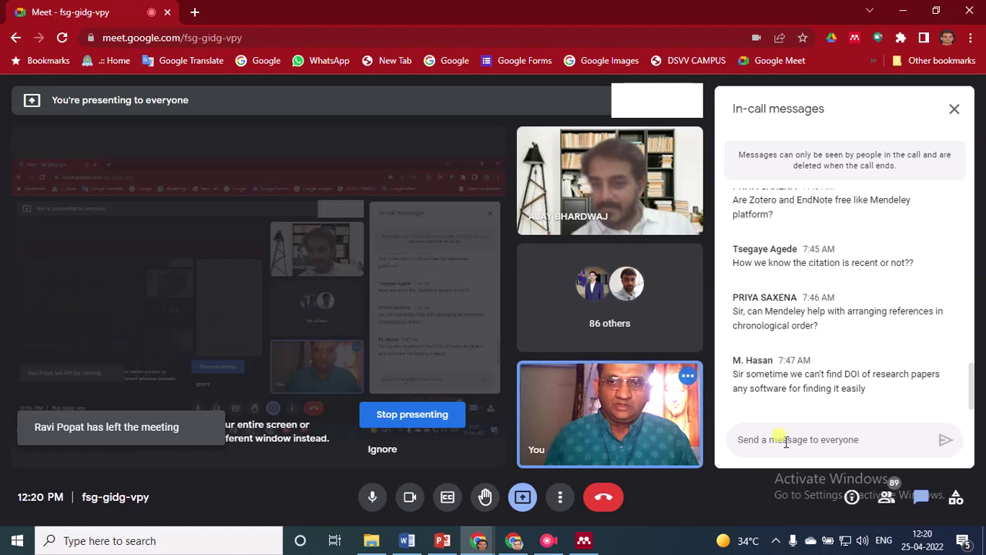
pyautogui.click(785, 441)
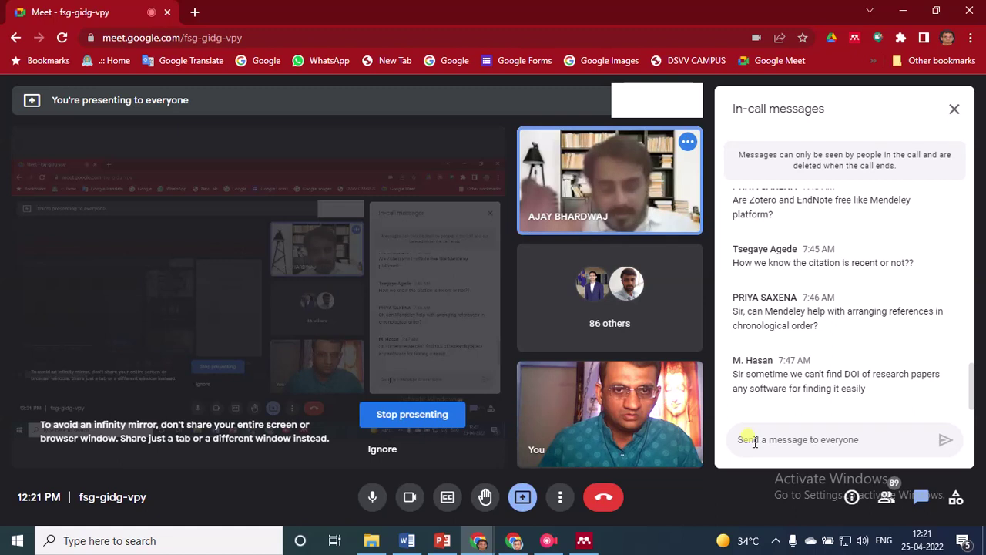
# Stop presenting, dismiss the Chrome notification, and focus the message-to-everyone box
pyautogui.moveTo(423, 363)
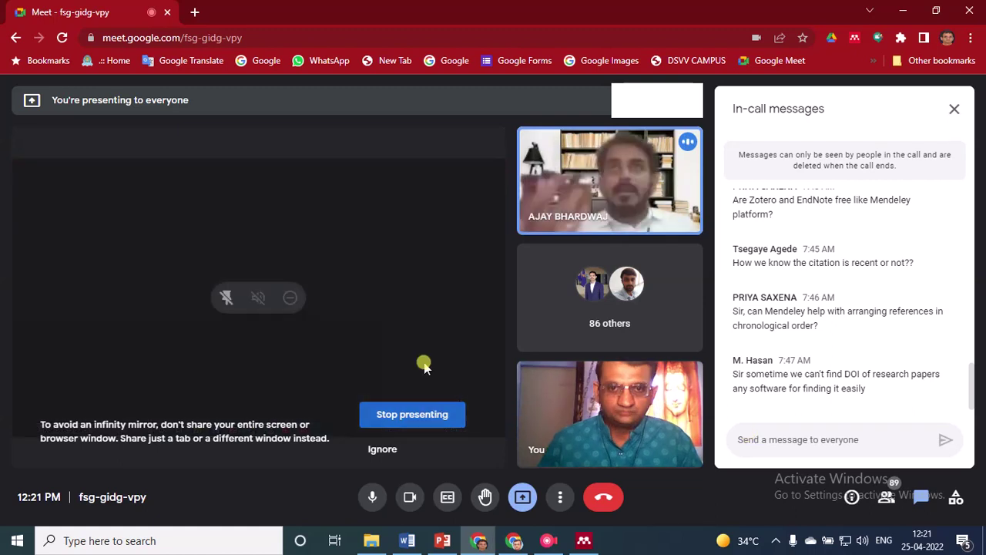
pyautogui.click(412, 414)
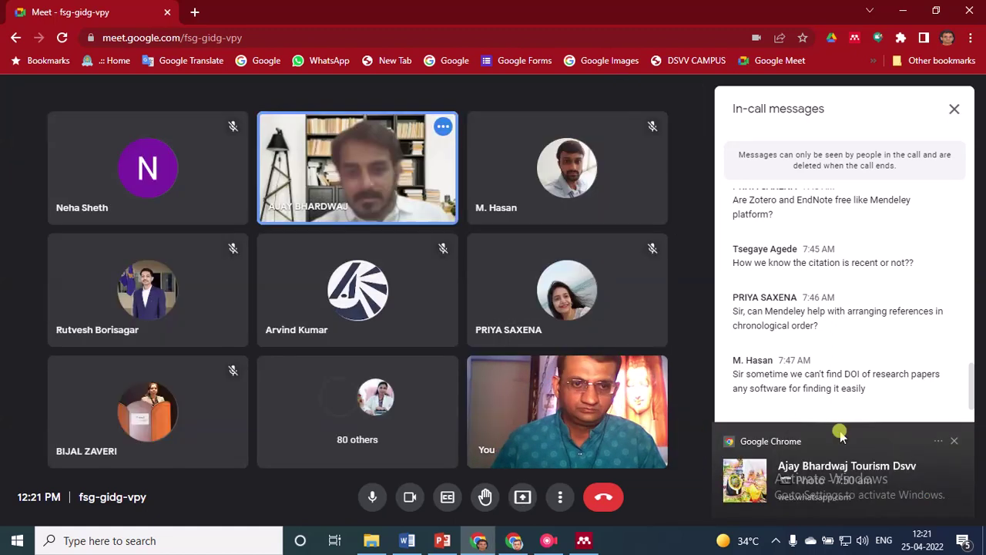
pyautogui.click(952, 441)
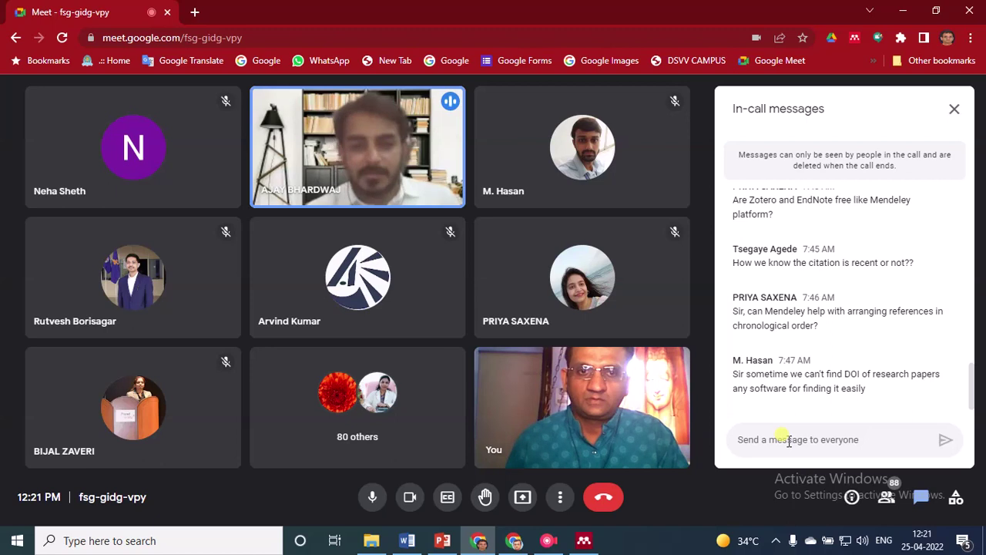
pyautogui.click(774, 434)
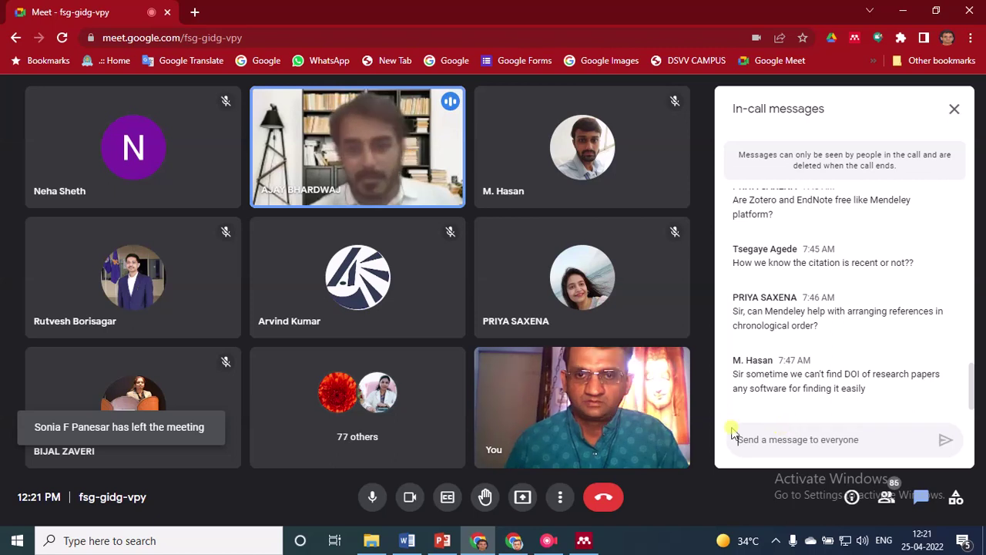
pyautogui.moveTo(610, 402)
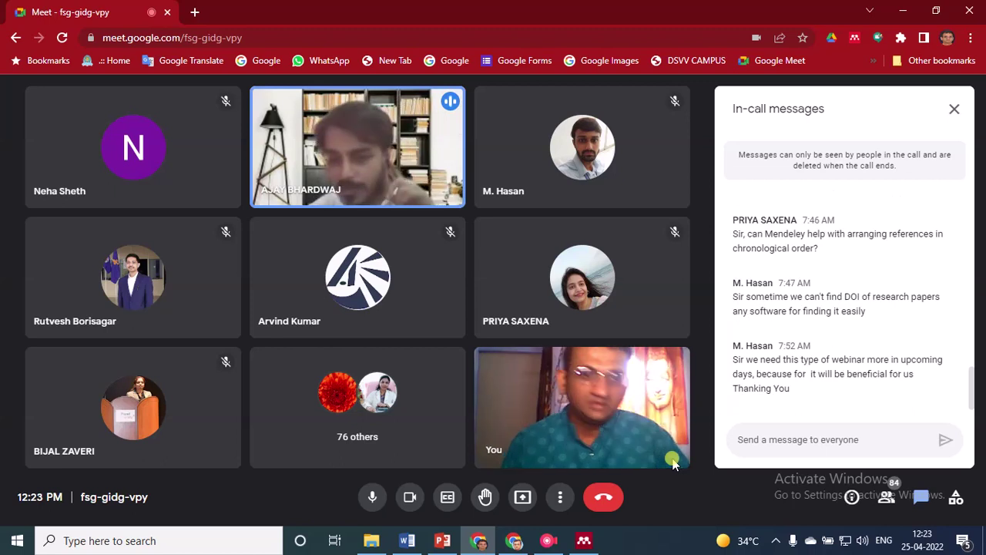
# Send the host's phone number and e-mail address as two chat messages to everyone
pyautogui.click(793, 441)
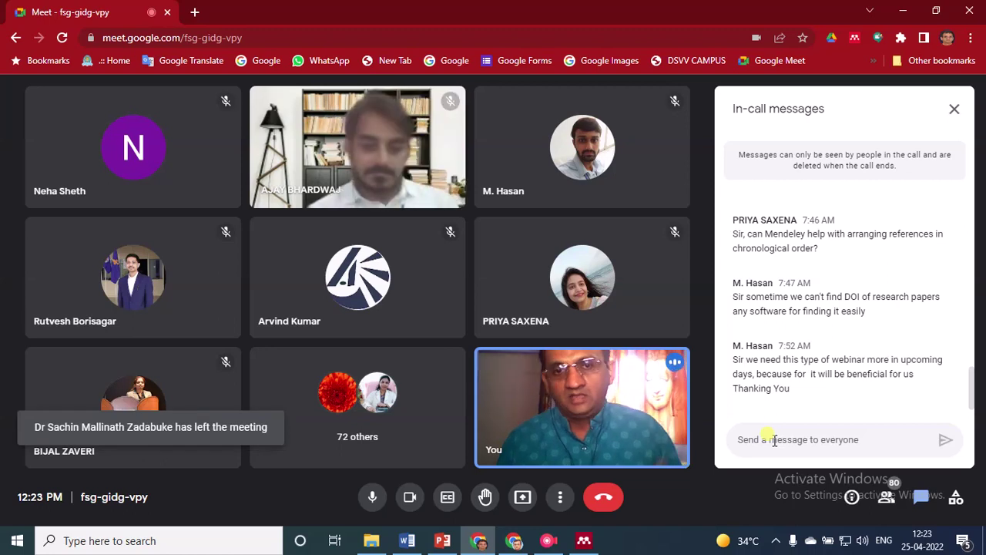
pyautogui.click(774, 439)
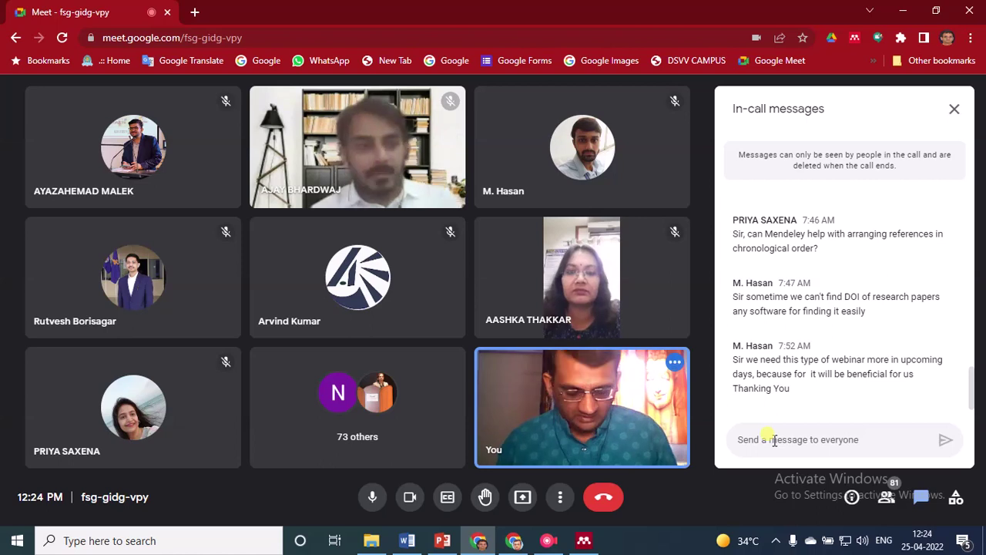
pyautogui.write('925')
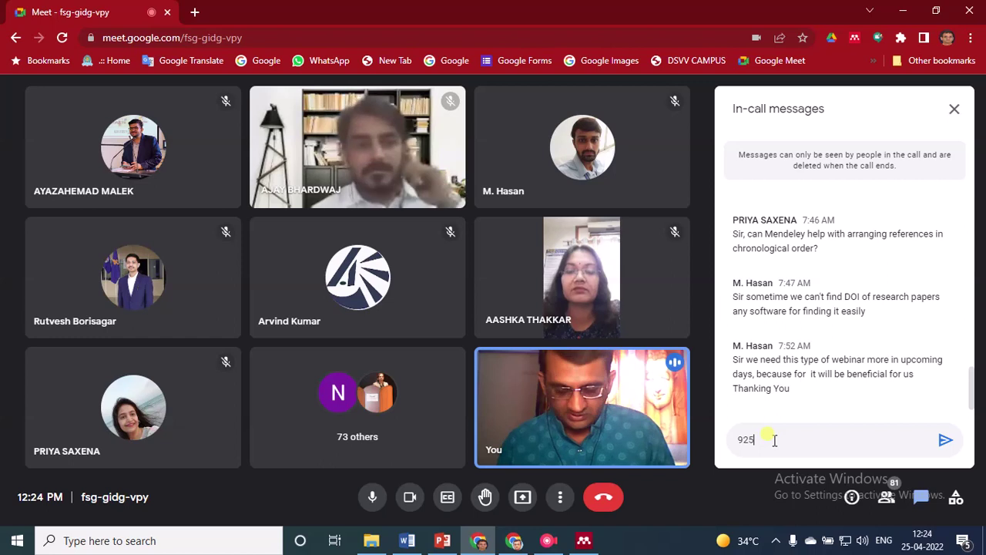
pyautogui.press('BackSpace')
pyautogui.press('BackSpace')
pyautogui.press('BackSpace')
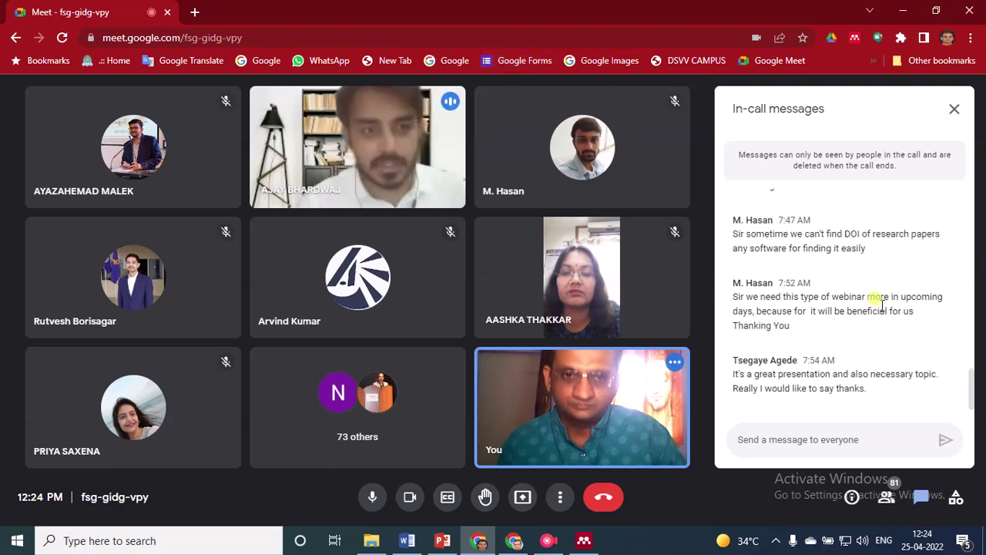
pyautogui.click(805, 439)
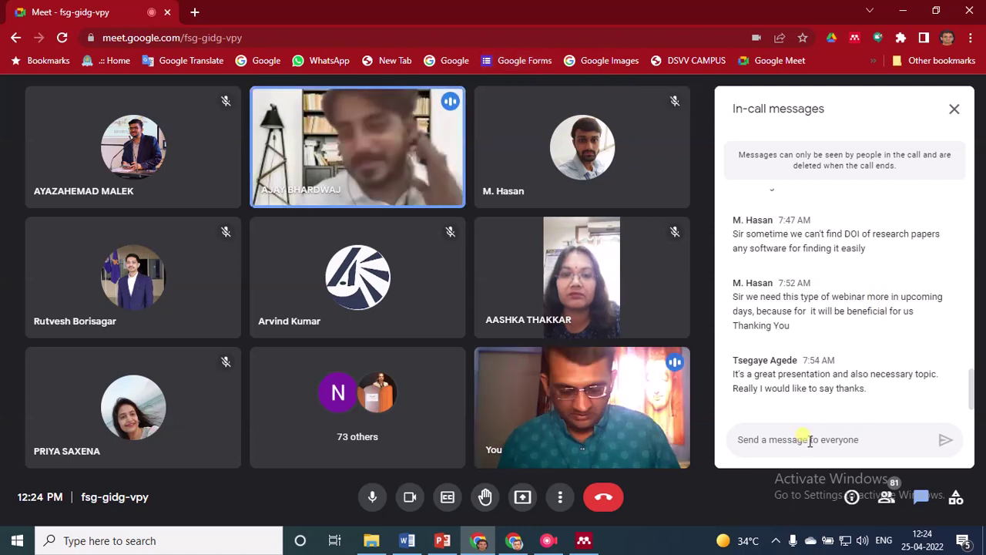
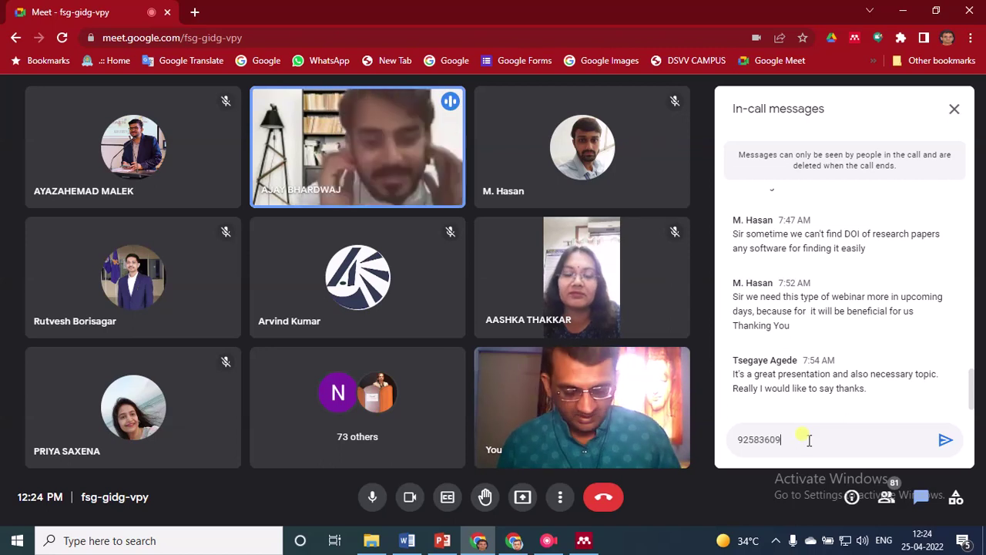
pyautogui.press('Return')
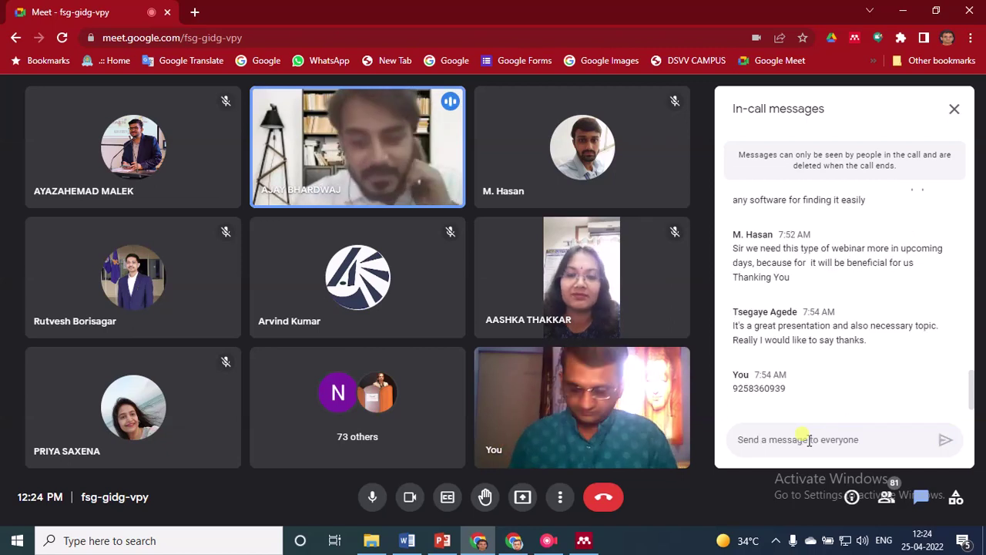
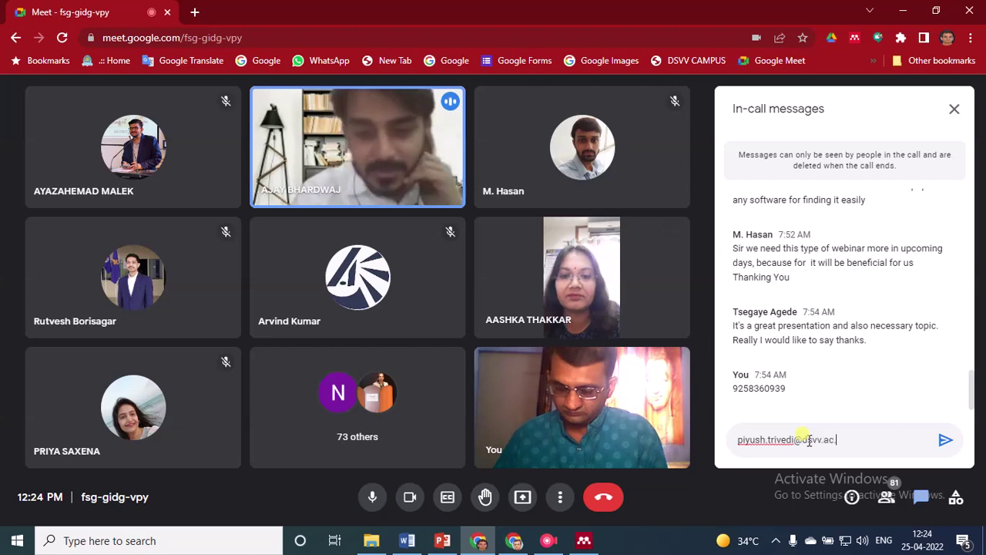
pyautogui.press('Return')
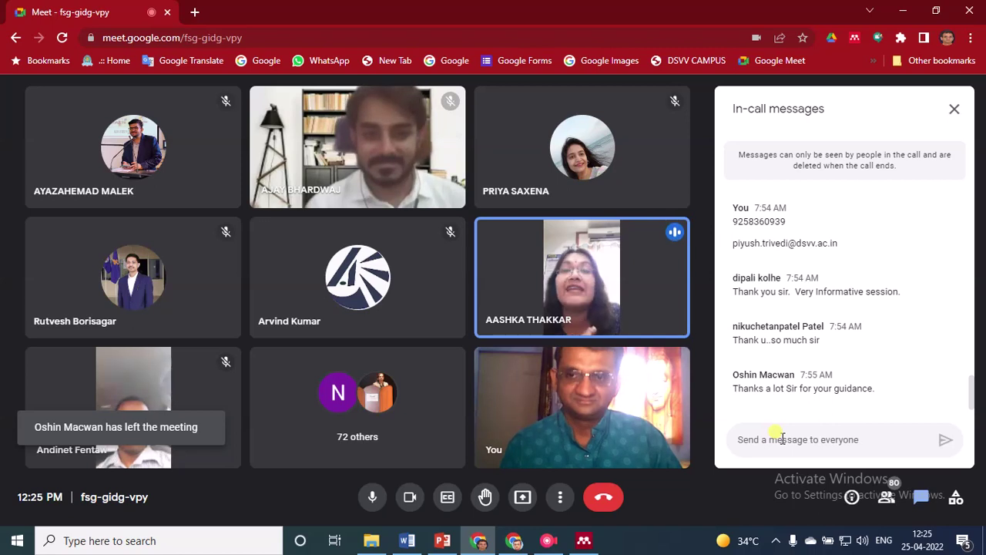
pyautogui.click(781, 438)
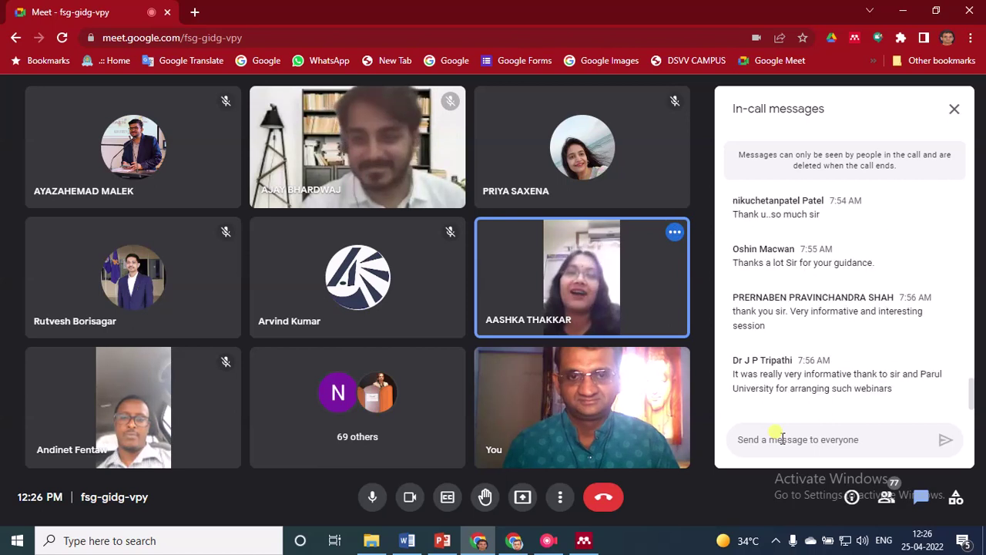
pyautogui.click(781, 438)
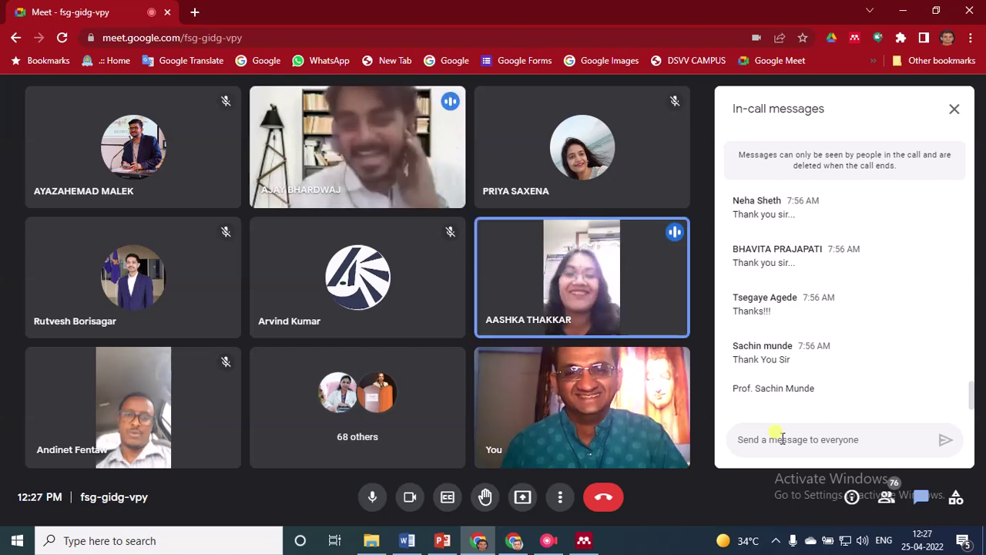
pyautogui.click(780, 437)
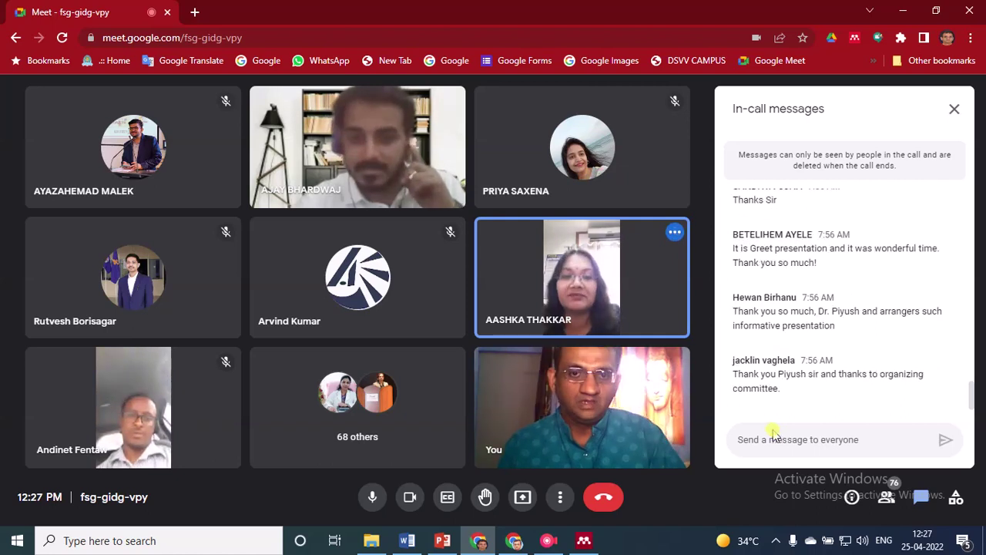
pyautogui.moveTo(580, 391)
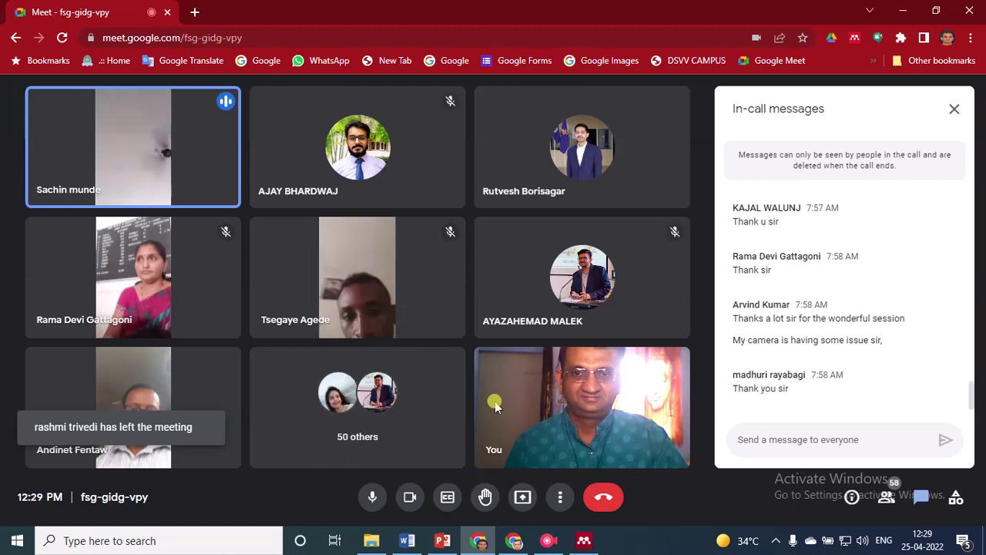
pyautogui.moveTo(539, 426)
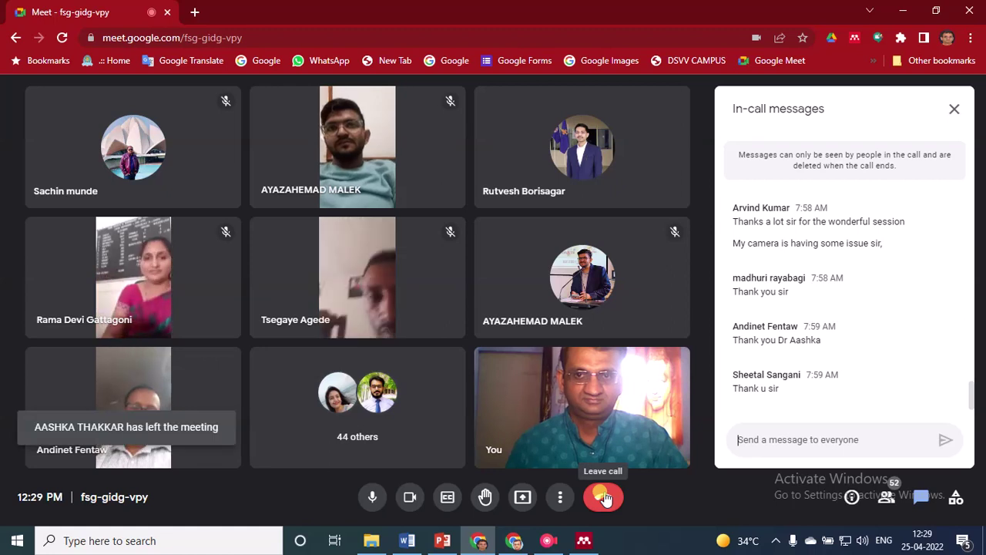
# Leave the call and start exporting the meeting participant list as a CSV
pyautogui.click(605, 498)
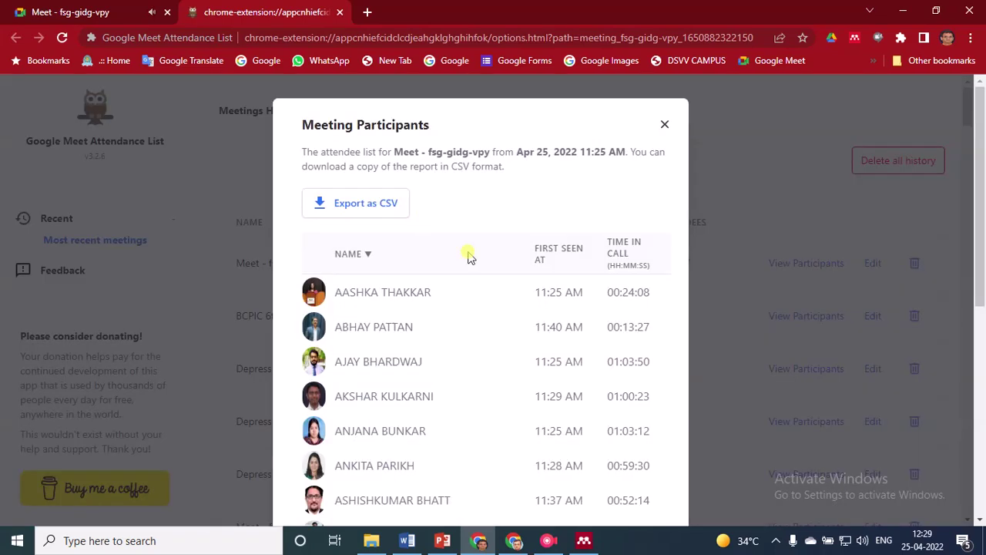
pyautogui.click(375, 215)
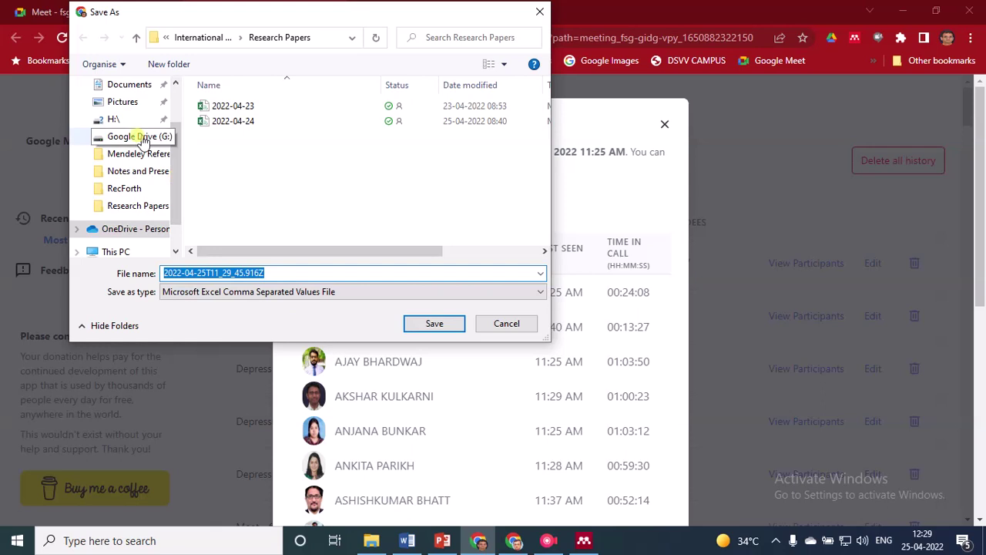
# Set the save location to OneDrive > Department files > Workshops > Mendeley Reference Manager
pyautogui.click(131, 229)
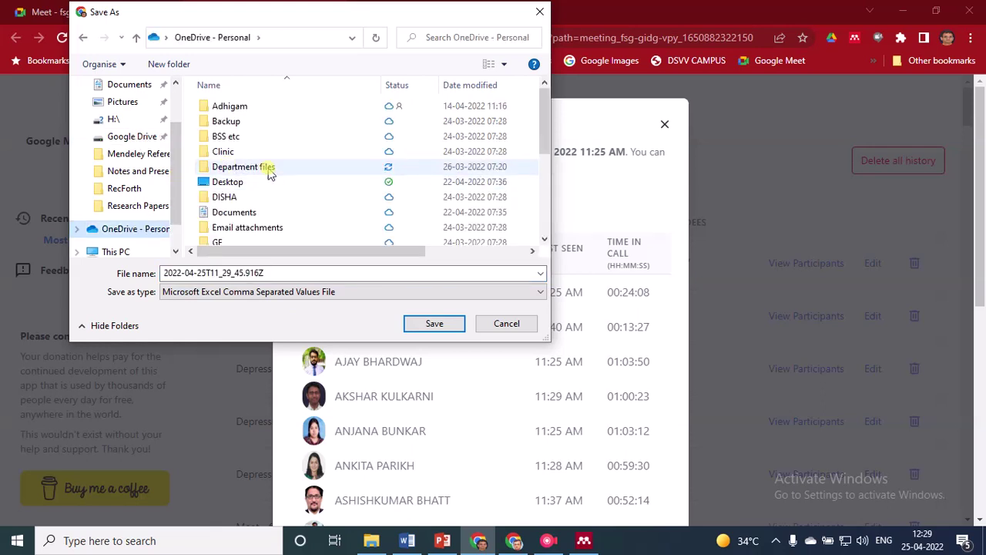
pyautogui.doubleClick(270, 171)
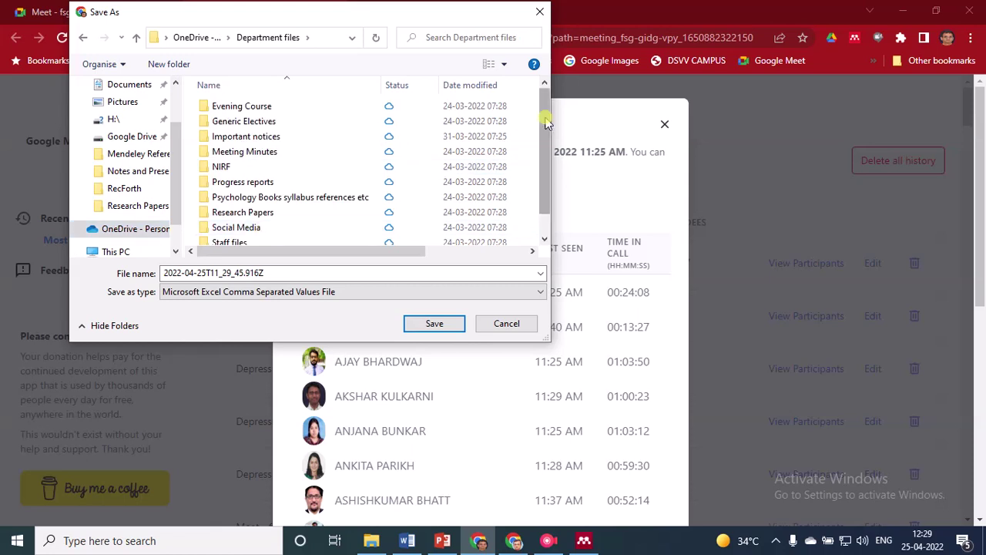
pyautogui.moveTo(546, 122); pyautogui.dragTo(547, 168)
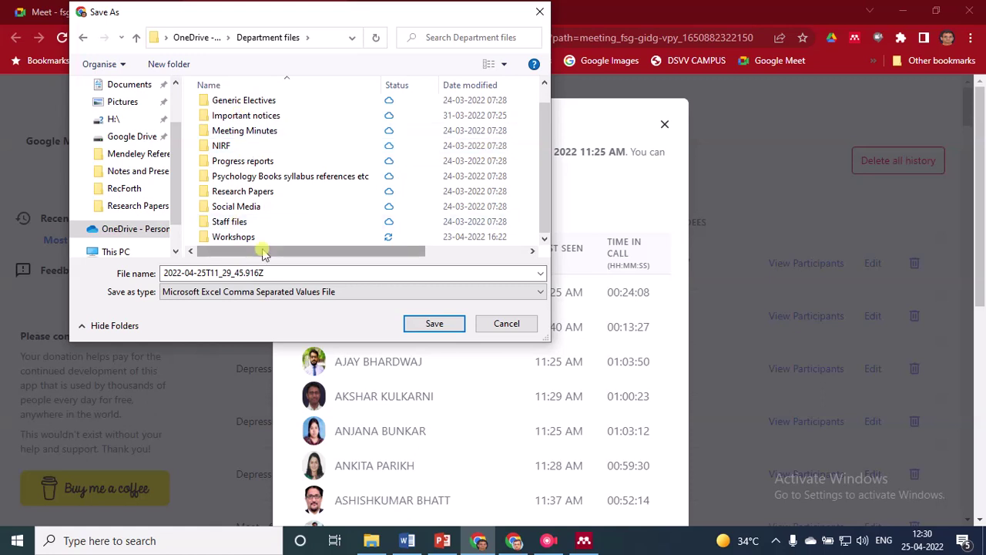
pyautogui.doubleClick(235, 237)
pyautogui.click(262, 124)
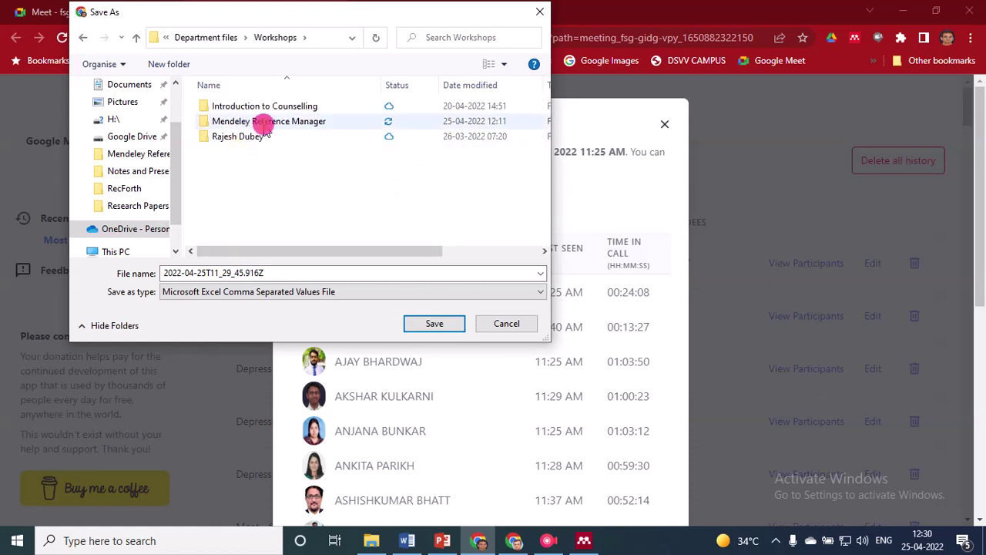
pyautogui.doubleClick(265, 127)
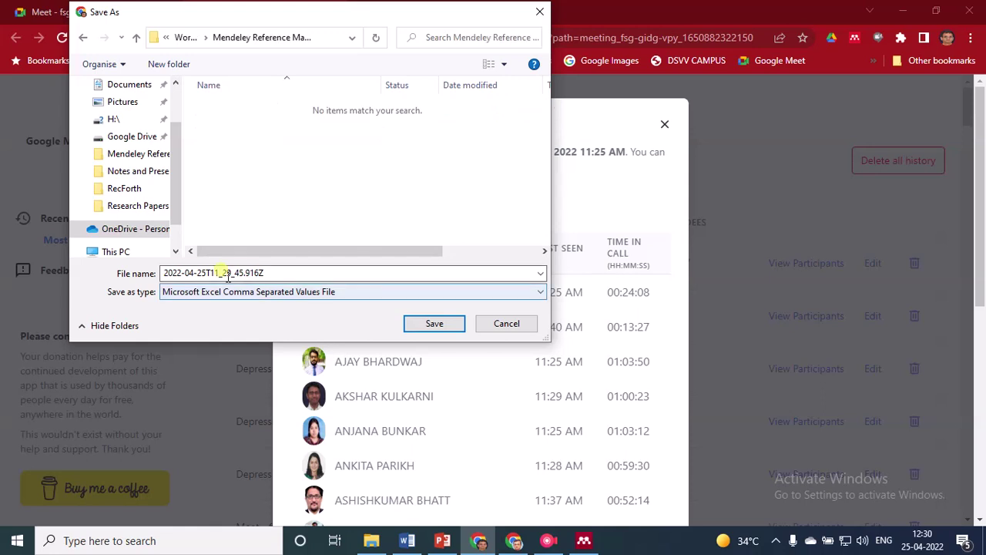
# Replace the time in the file name with 'Parul University' and save the CSV
pyautogui.doubleClick(227, 274)
pyautogui.click(209, 268)
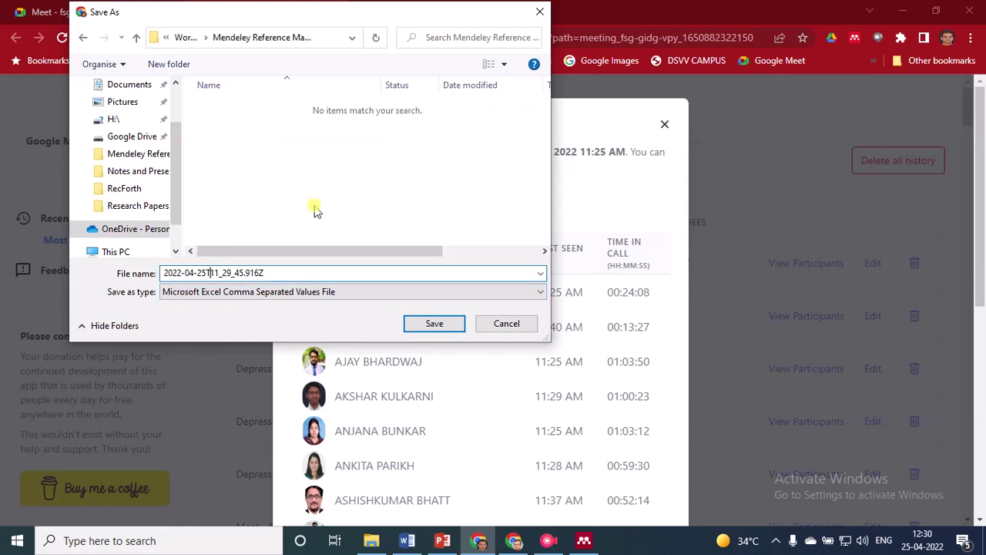
pyautogui.hotkey('shift', 'End')
pyautogui.press('Delete')
pyautogui.write('Parul Uiniversity')
pyautogui.press('Return')
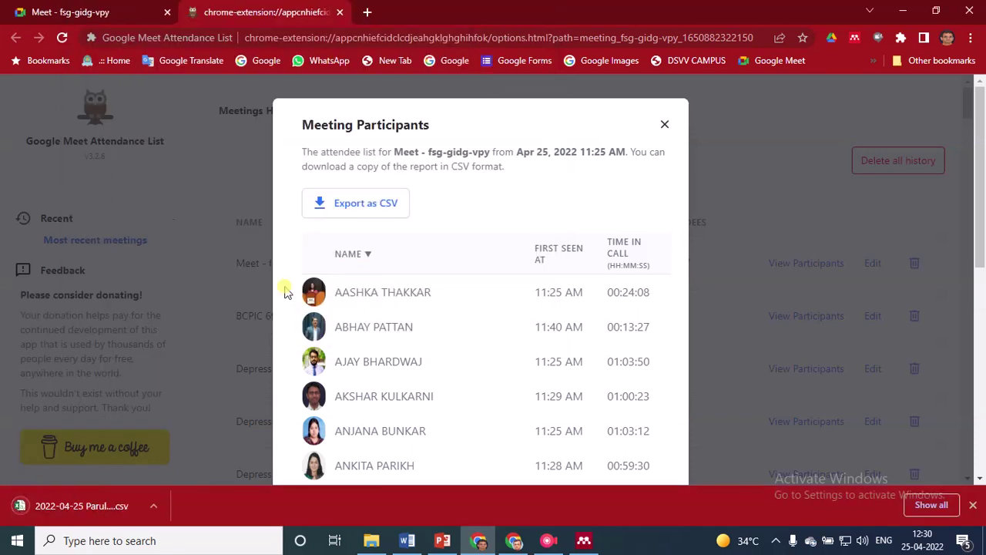